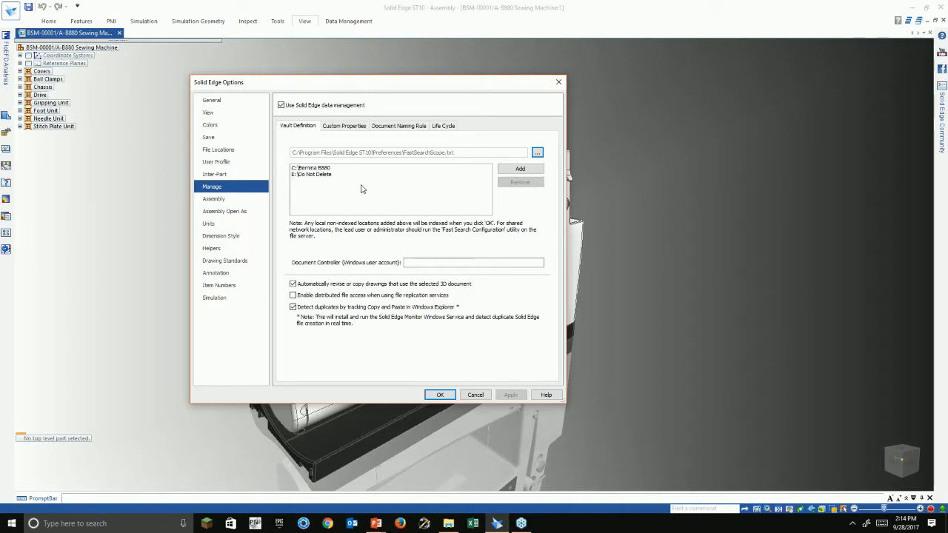
Step: Review the vault locations C:\Bernina B880 and E:\Do Not Delete, and view the custom properties settings for fast search
{"action": "left_click", "coordinate": [321, 169]}
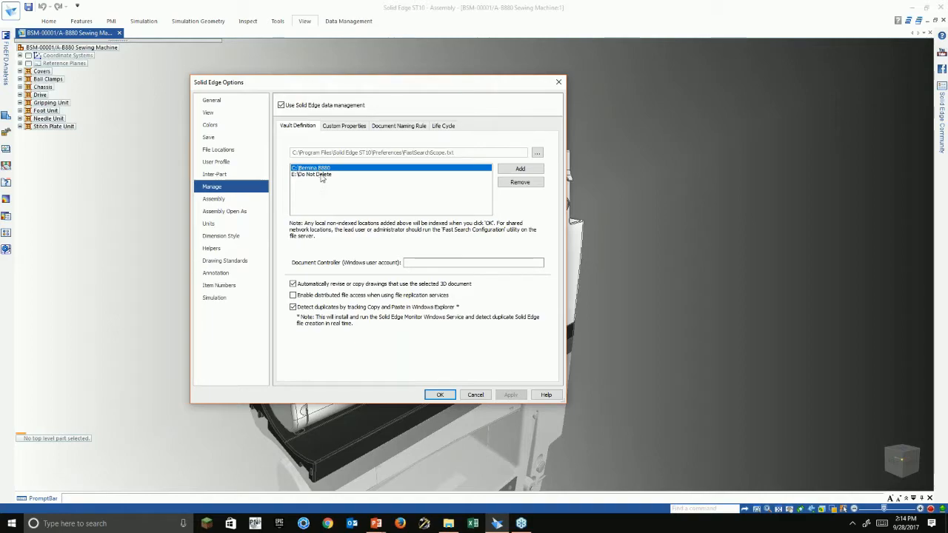
{"action": "left_click", "coordinate": [322, 174]}
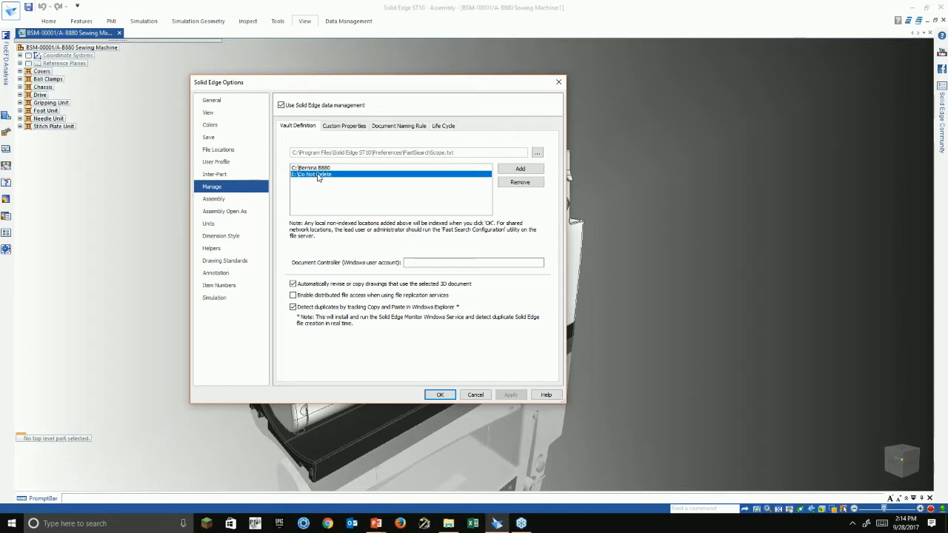
{"action": "key", "text": "Up"}
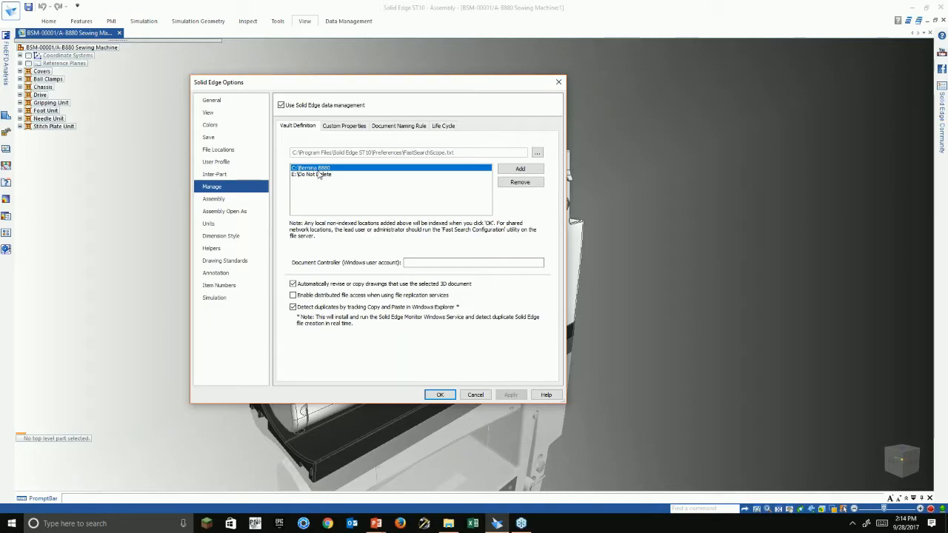
{"action": "left_click", "coordinate": [316, 175]}
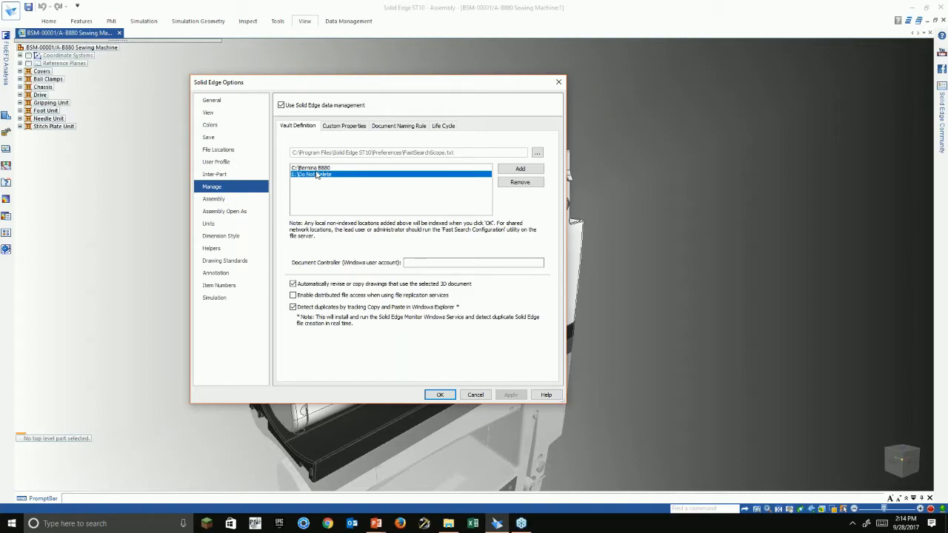
{"action": "left_click", "coordinate": [315, 169]}
{"action": "left_click", "coordinate": [314, 174]}
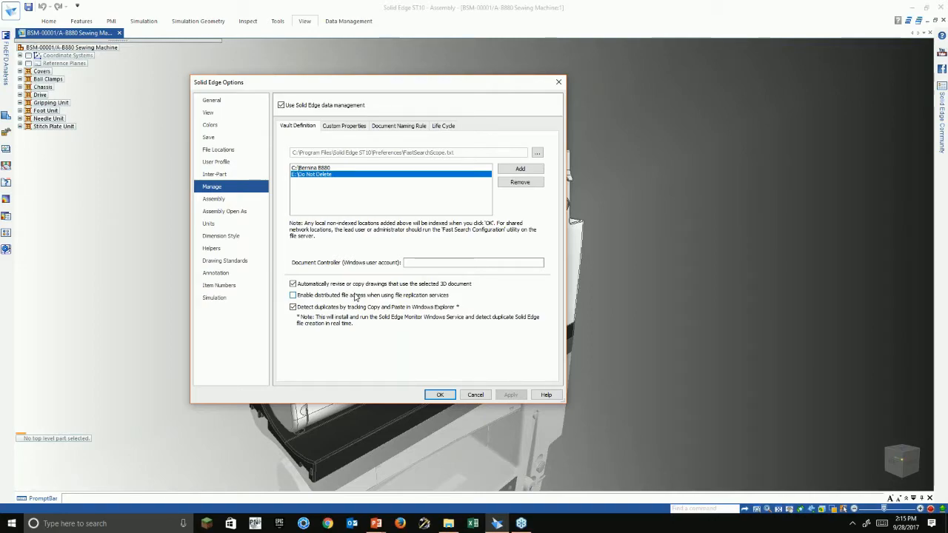
{"action": "left_click", "coordinate": [349, 128]}
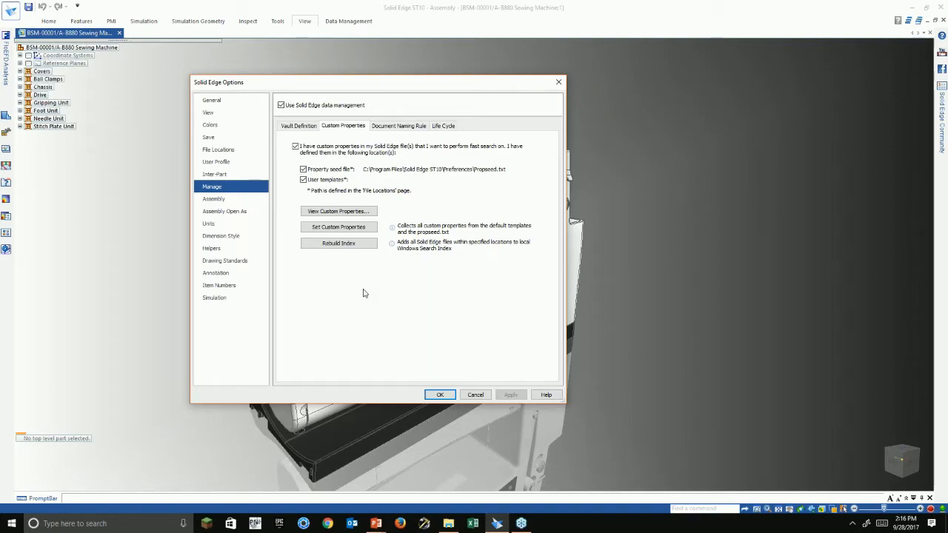
Step: View the document naming rule settings and generate a new document number with the prefix ABC in the Number Generator
{"action": "left_click", "coordinate": [398, 126]}
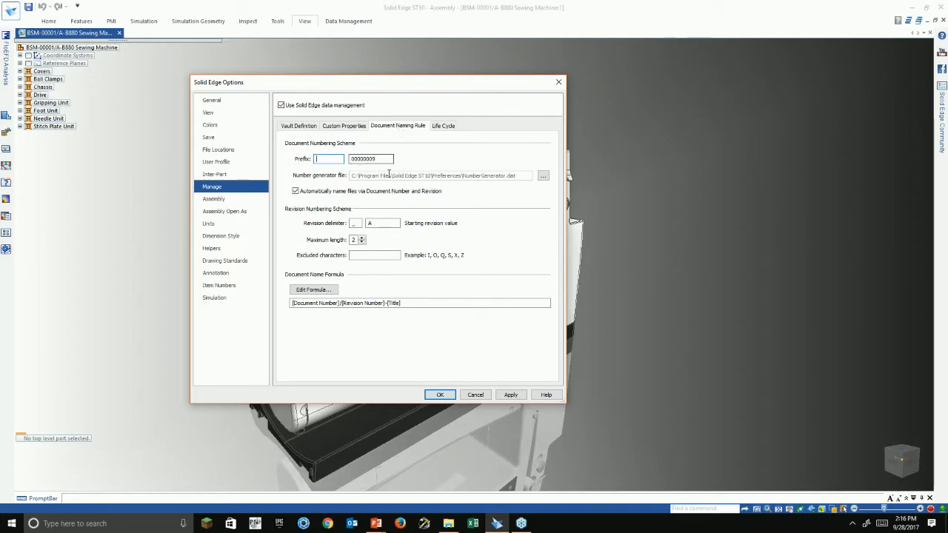
{"action": "left_click", "coordinate": [255, 523]}
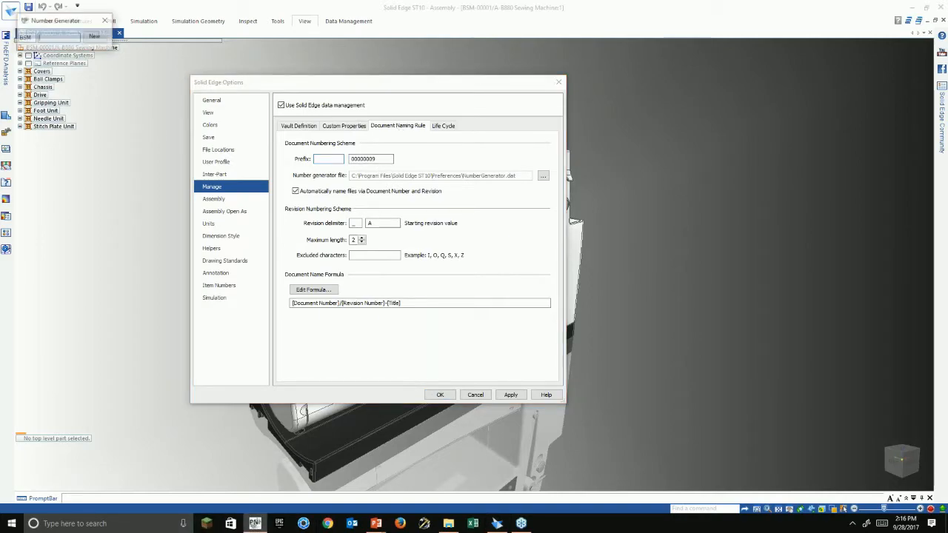
{"action": "left_click_drag", "start_coordinate": [65, 20], "coordinate": [395, 186]}
{"action": "left_click", "coordinate": [360, 202]}
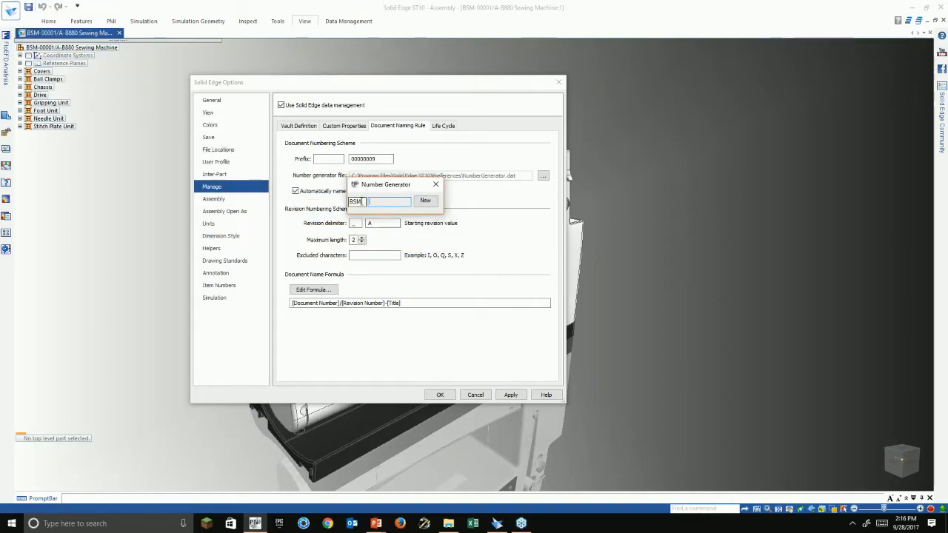
{"action": "double_click", "coordinate": [357, 202]}
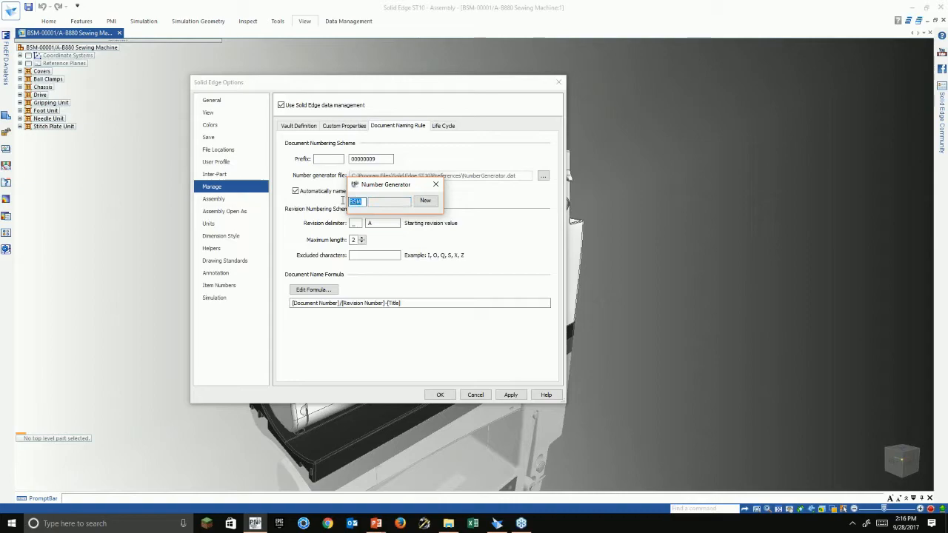
{"action": "type", "text": "ABC"}
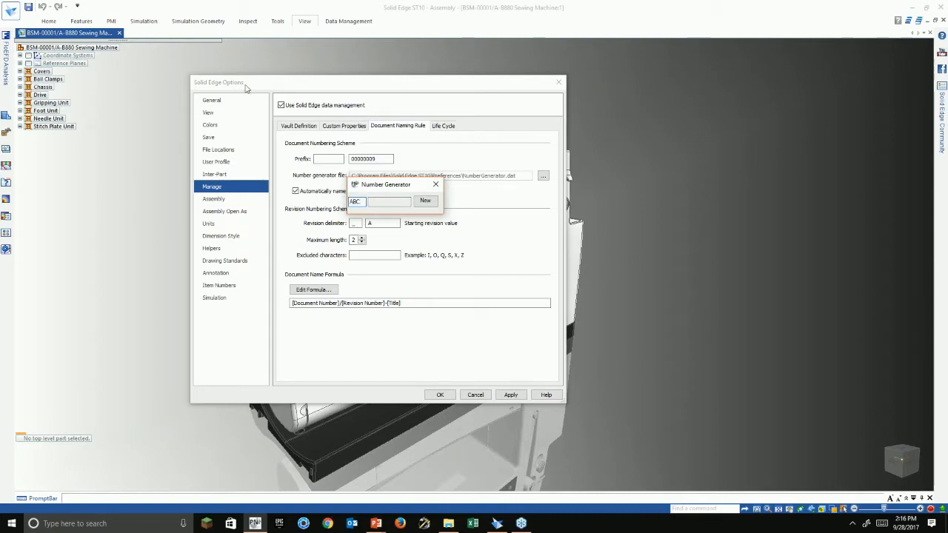
{"action": "left_click", "coordinate": [425, 200]}
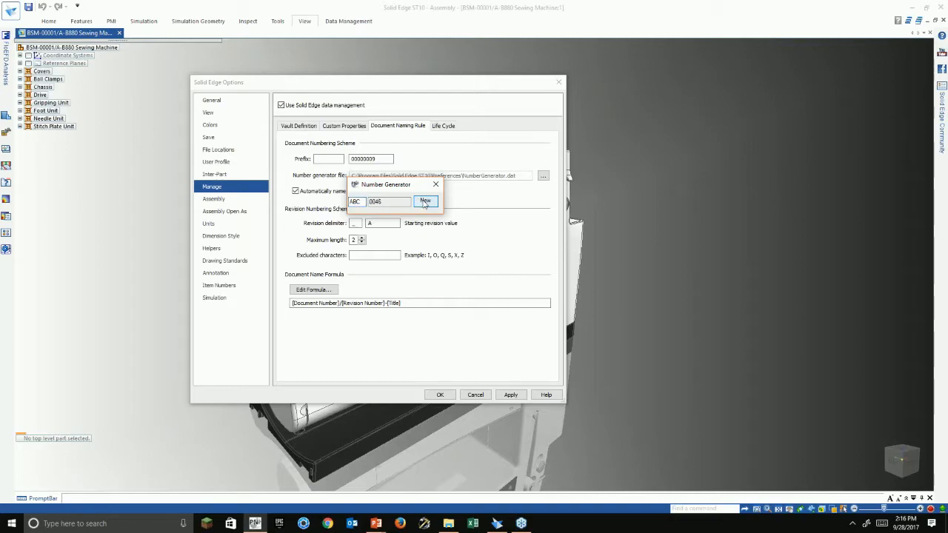
{"action": "left_click", "coordinate": [435, 185]}
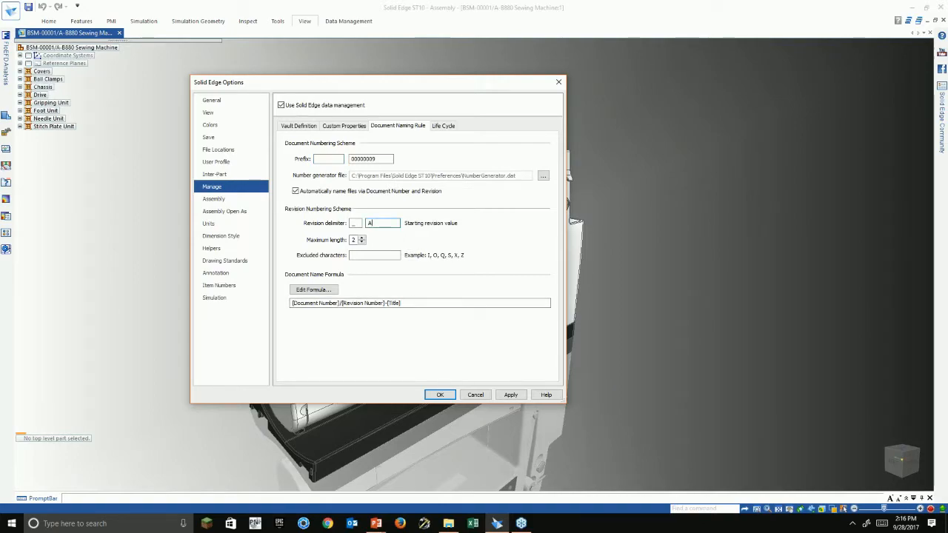
Step: Check the starting revision value and the life cycle folder for pre-released documents, and leave the options without applying changes
{"action": "left_click", "coordinate": [380, 223]}
{"action": "left_click", "coordinate": [445, 127]}
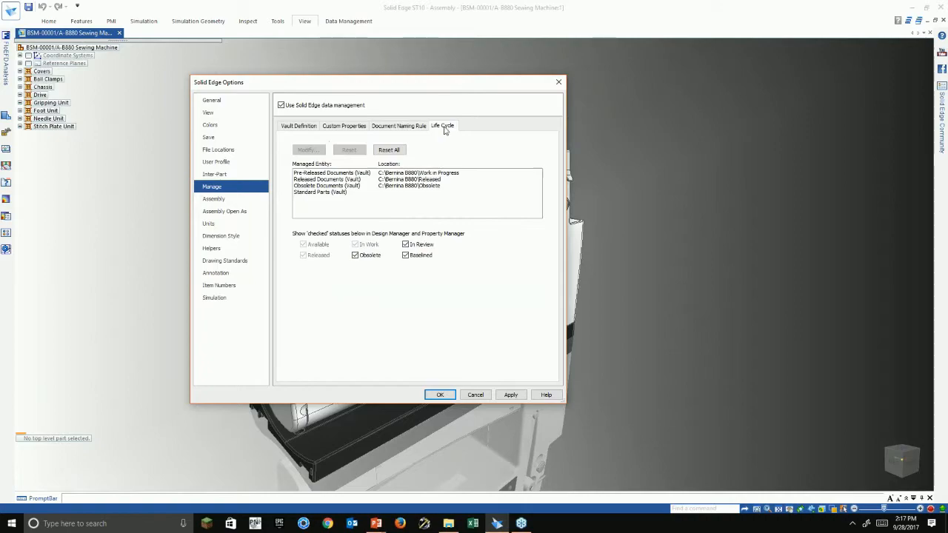
{"action": "left_click", "coordinate": [381, 173]}
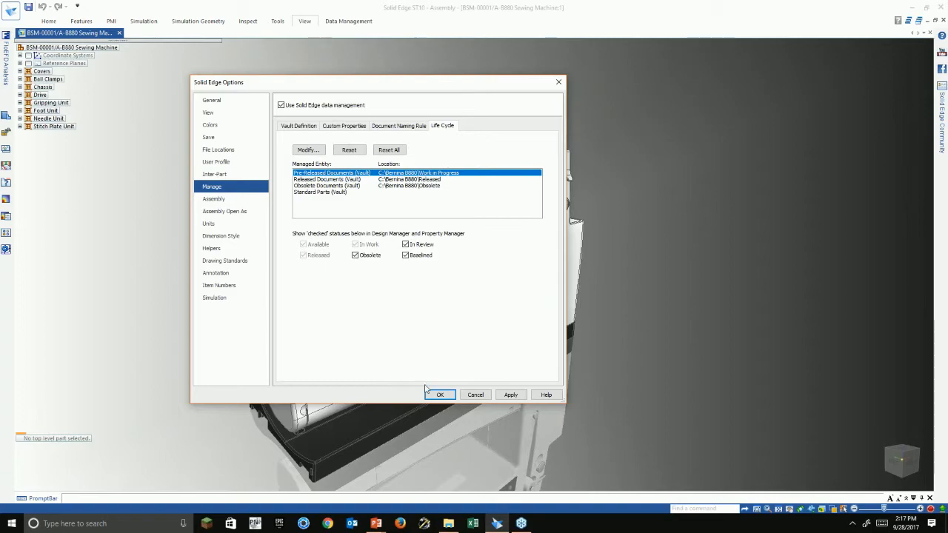
{"action": "key", "text": "Escape"}
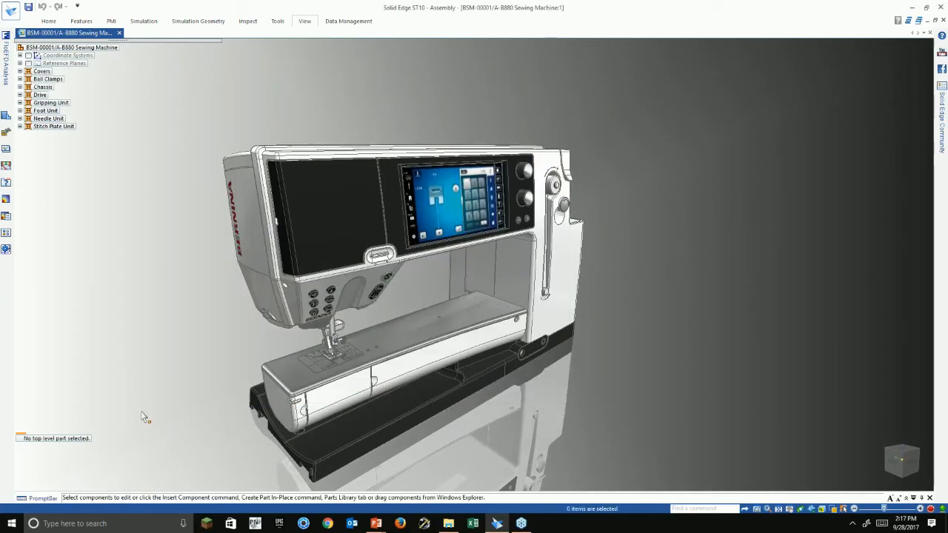
Step: Search Windows for "services" and open the Services desktop app
{"action": "left_click", "coordinate": [45, 523]}
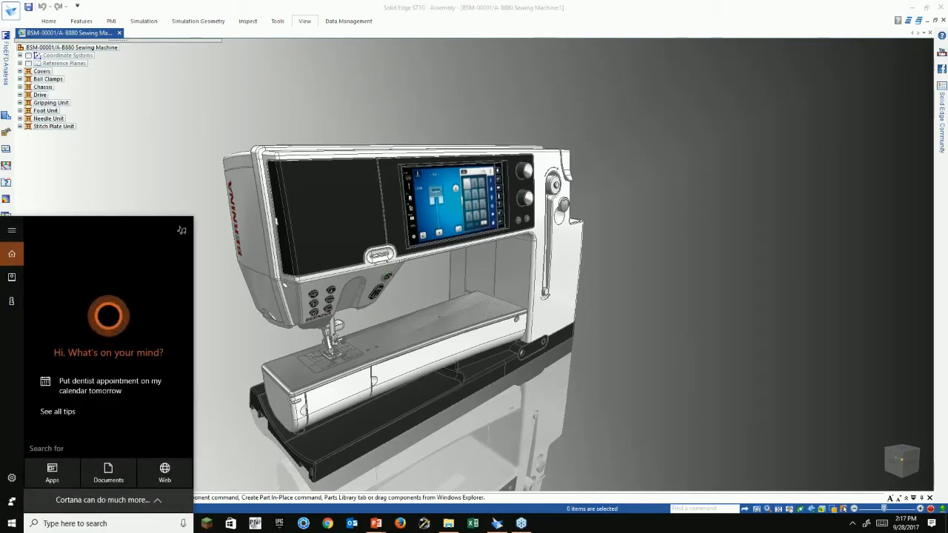
{"action": "type", "text": "s"}
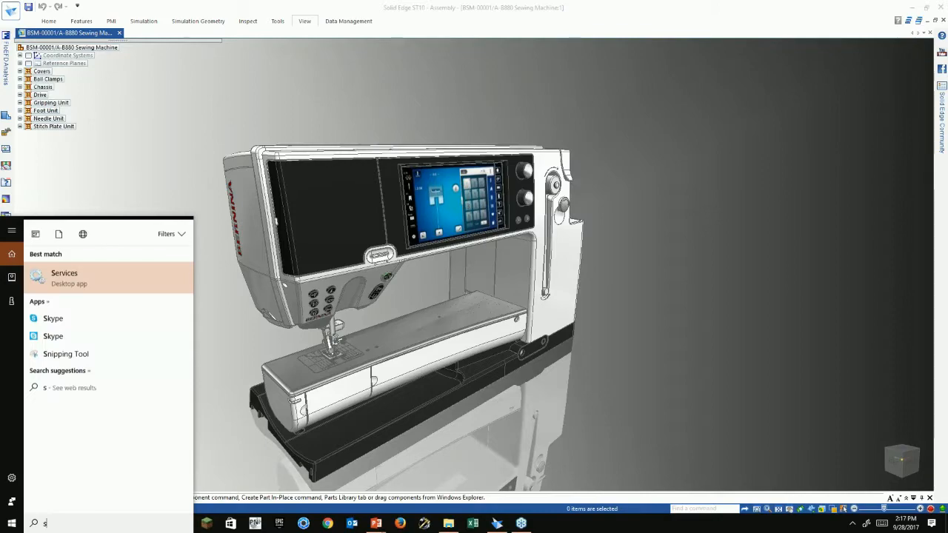
{"action": "type", "text": "ervices"}
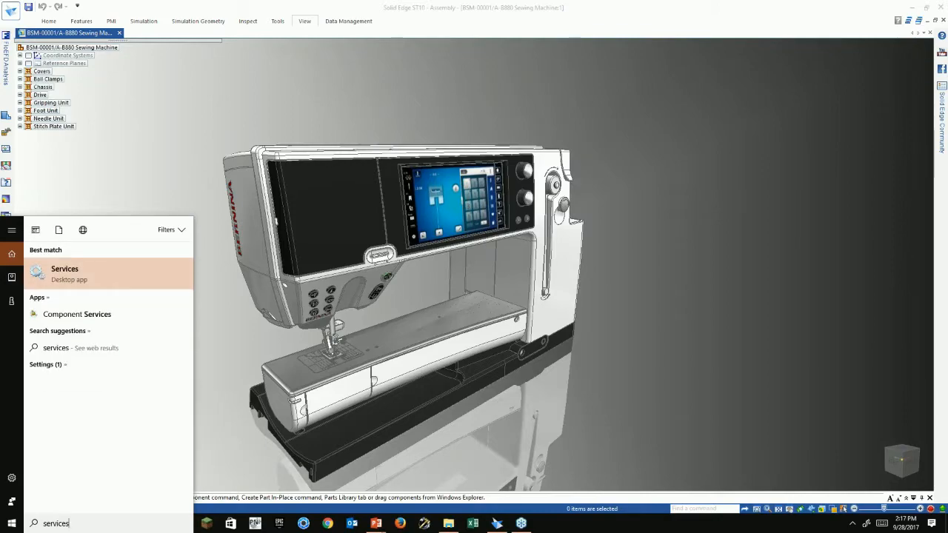
{"action": "key", "text": "Escape"}
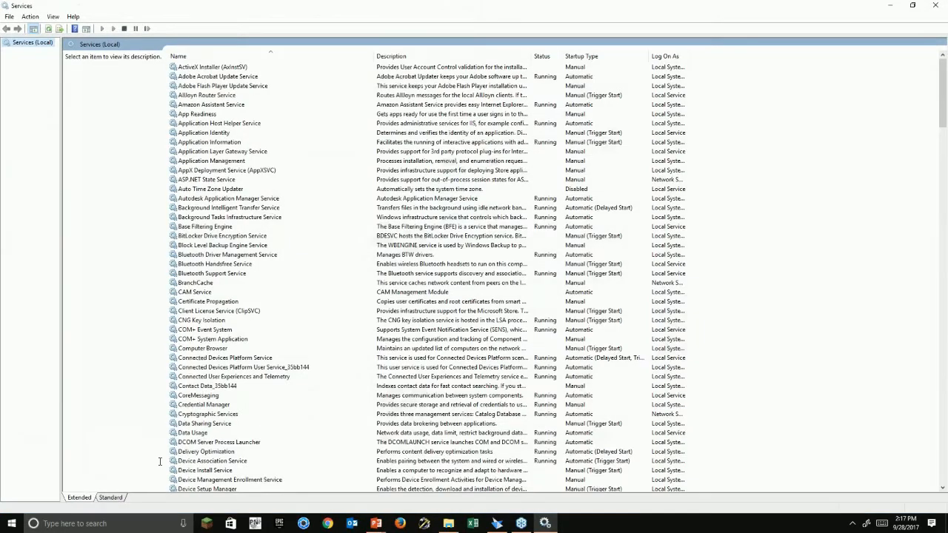
Step: Set the Windows Search service's startup type to Automatic and close the Services window
{"action": "scroll", "coordinate": [222, 395], "scroll_direction": "down", "scroll_amount": 20}
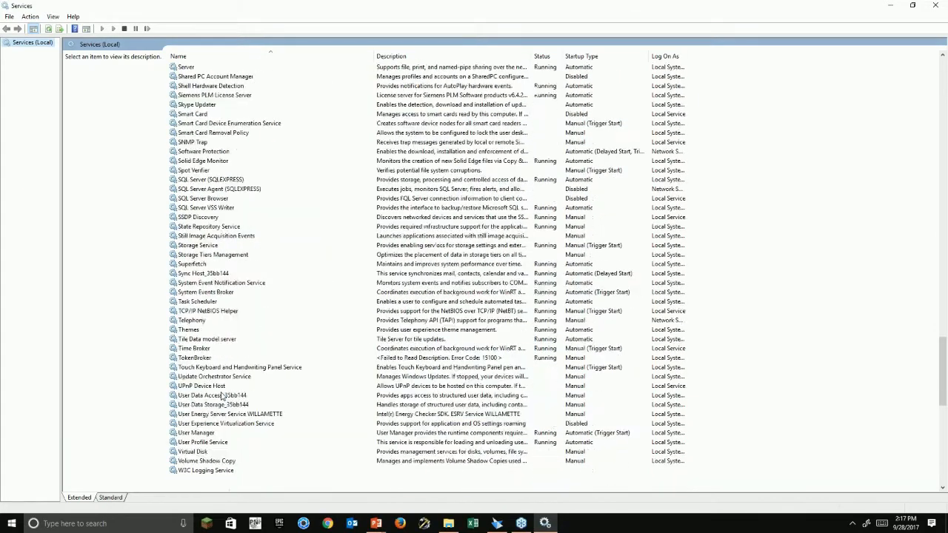
{"action": "scroll", "coordinate": [222, 395], "scroll_direction": "down", "scroll_amount": 3}
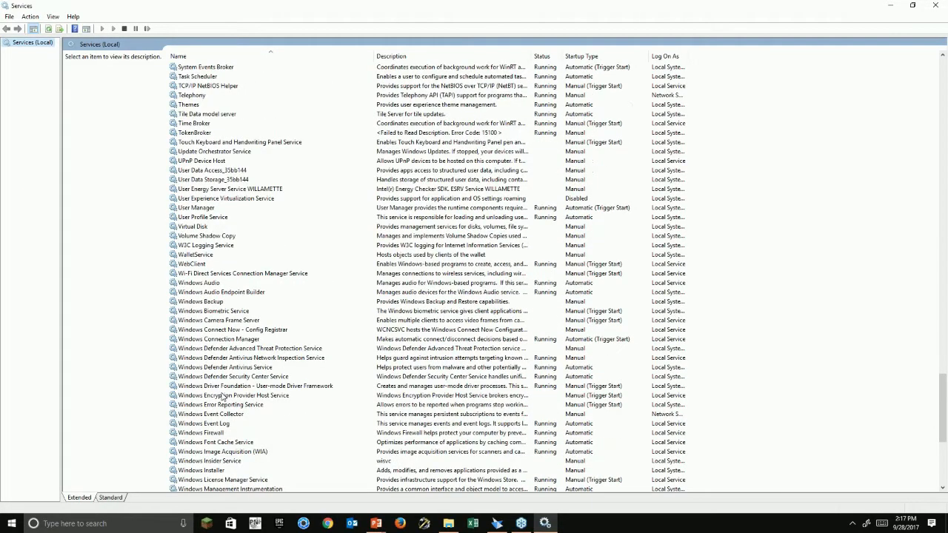
{"action": "scroll", "coordinate": [222, 395], "scroll_direction": "down", "scroll_amount": 4}
{"action": "left_click", "coordinate": [210, 388]}
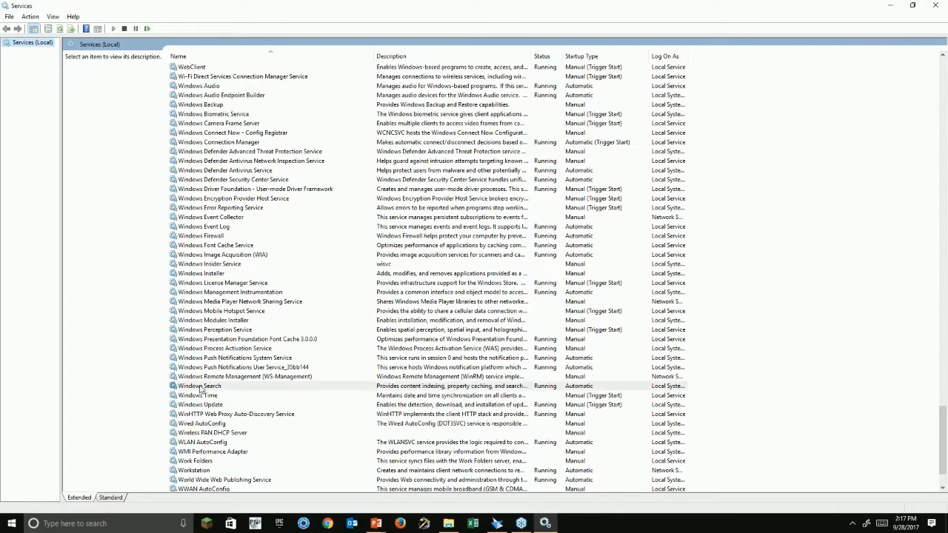
{"action": "double_click", "coordinate": [576, 389]}
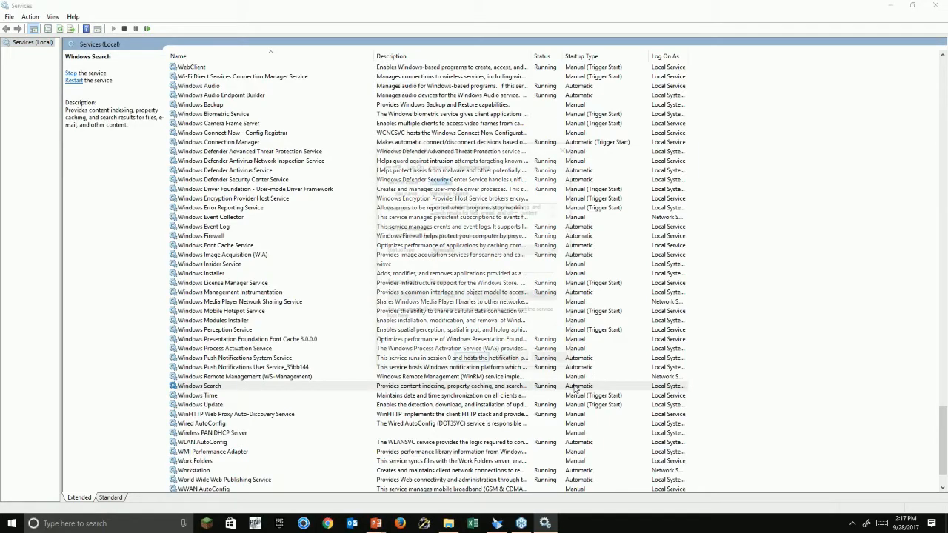
{"action": "left_click", "coordinate": [481, 252]}
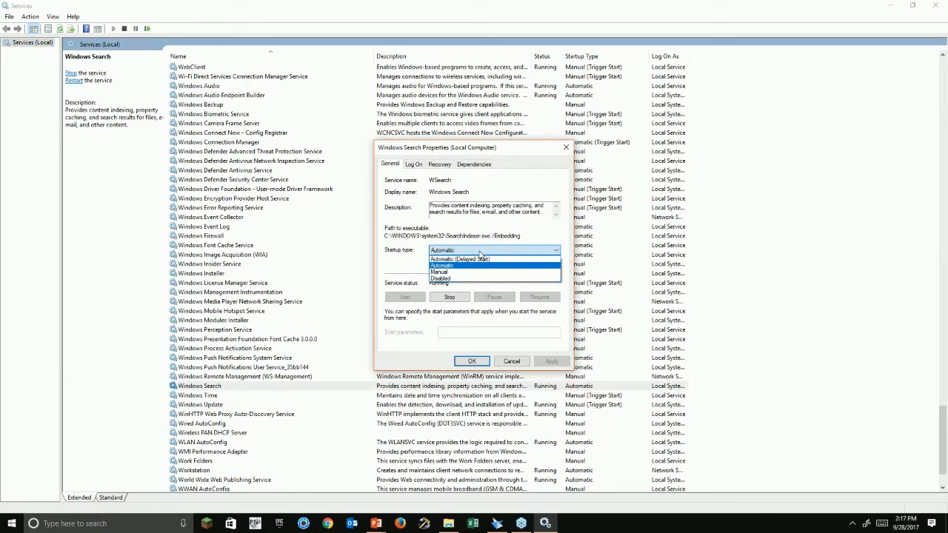
{"action": "left_click", "coordinate": [467, 266]}
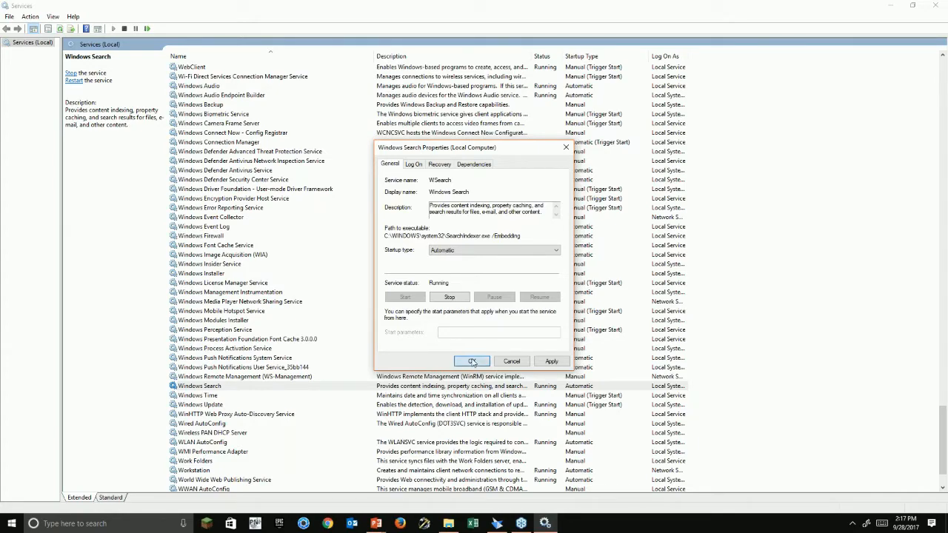
{"action": "left_click", "coordinate": [473, 362]}
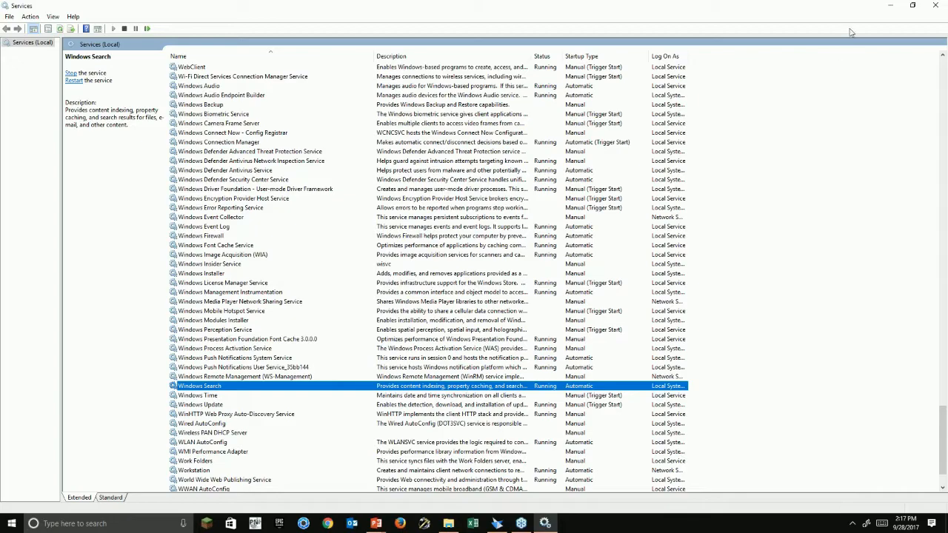
{"action": "left_click", "coordinate": [934, 6]}
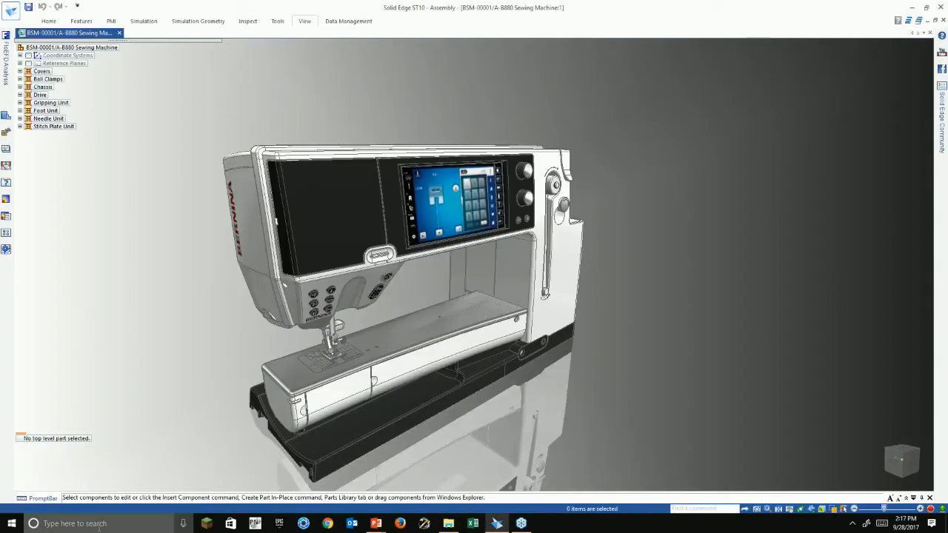
Step: Open Windows Indexing Options and check Local Disk (C:) and New Volume (E:) among the indexed locations
{"action": "left_click", "coordinate": [109, 522]}
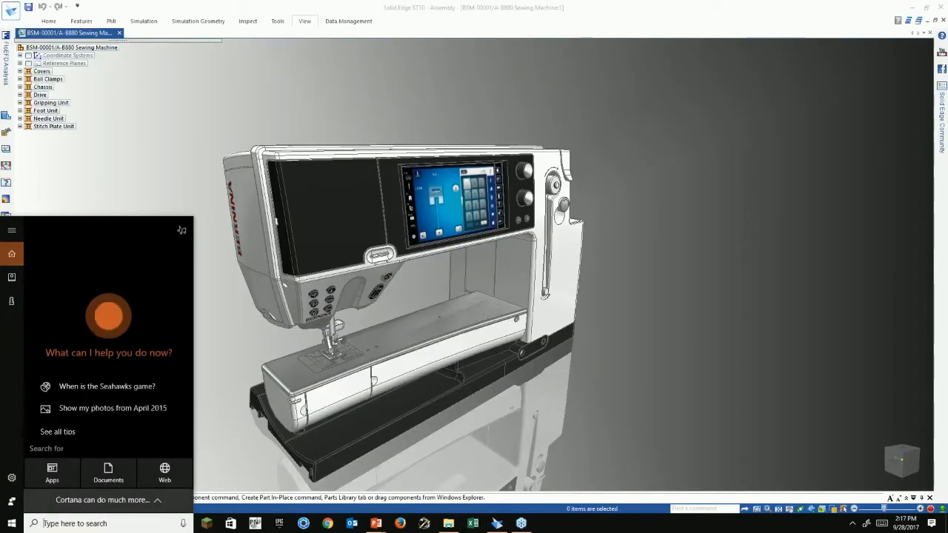
{"action": "type", "text": "index"}
{"action": "key", "text": "Return"}
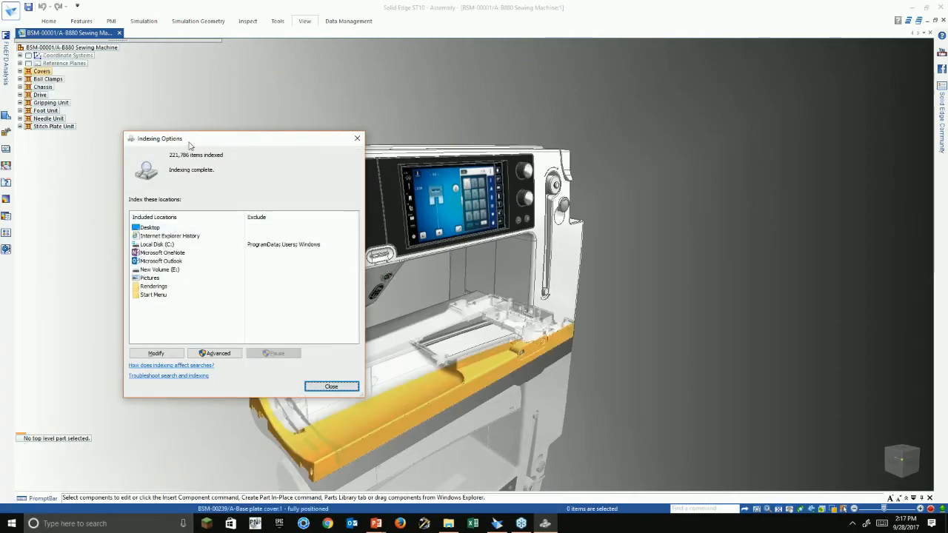
{"action": "left_click_drag", "start_coordinate": [194, 139], "coordinate": [160, 156]}
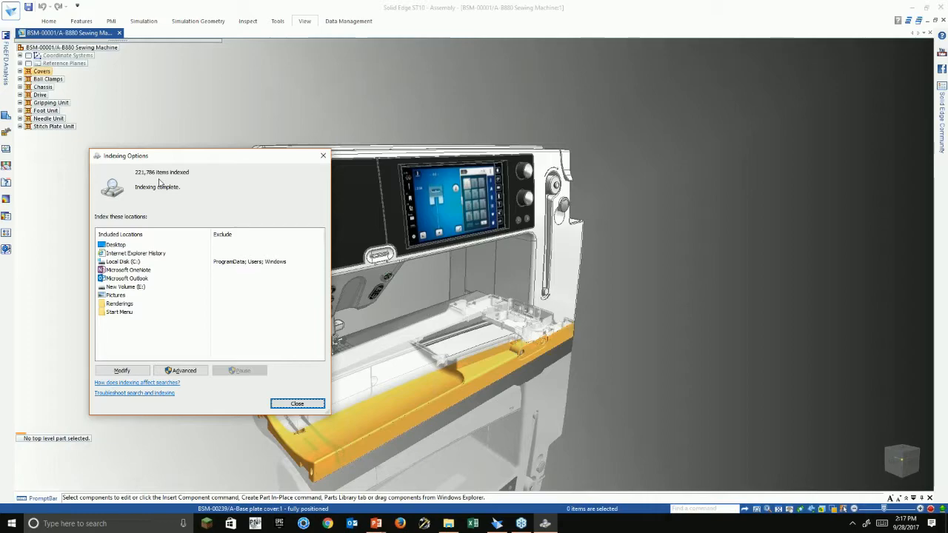
{"action": "left_click", "coordinate": [136, 263]}
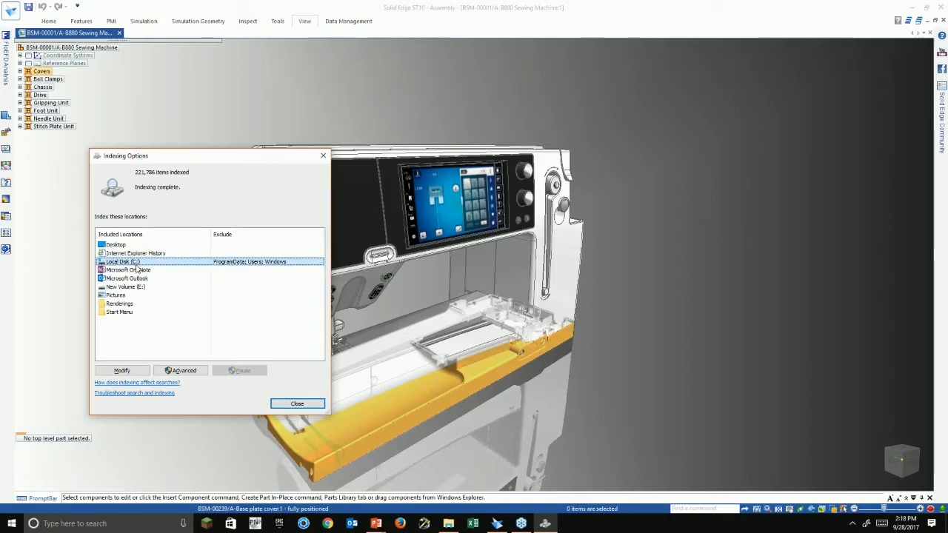
{"action": "left_click", "coordinate": [136, 287]}
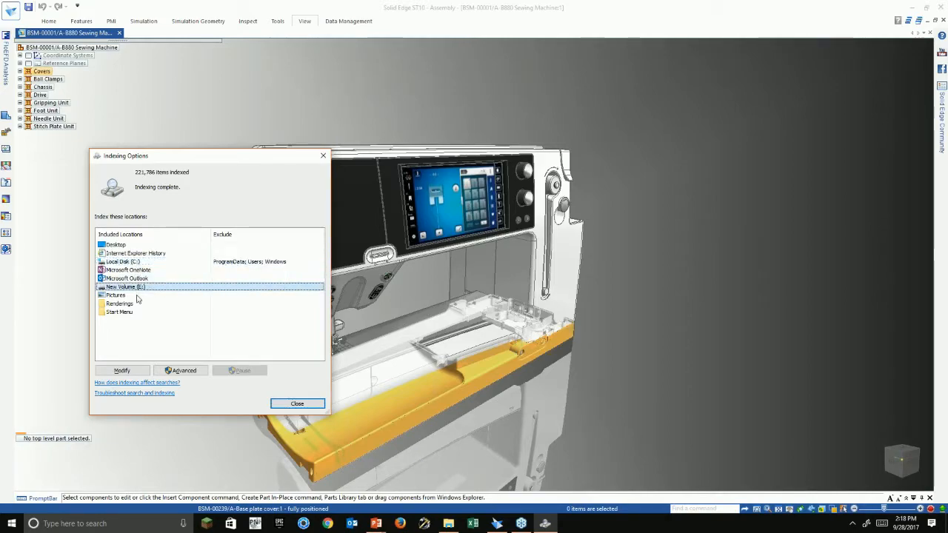
Step: Review the advanced indexing options, including the file types list and index settings, and close Indexing Options without changes
{"action": "left_click", "coordinate": [182, 370]}
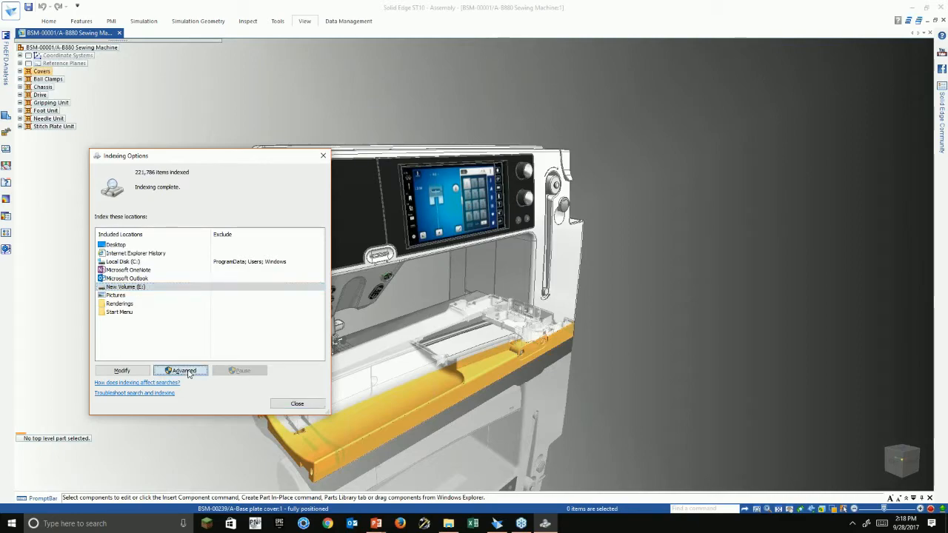
{"action": "left_click_drag", "start_coordinate": [214, 167], "coordinate": [514, 168]}
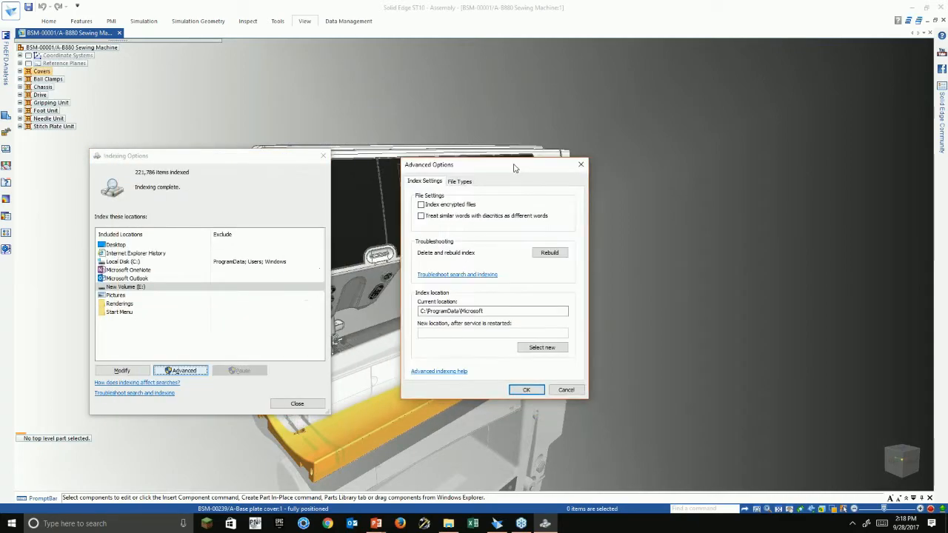
{"action": "left_click", "coordinate": [468, 182]}
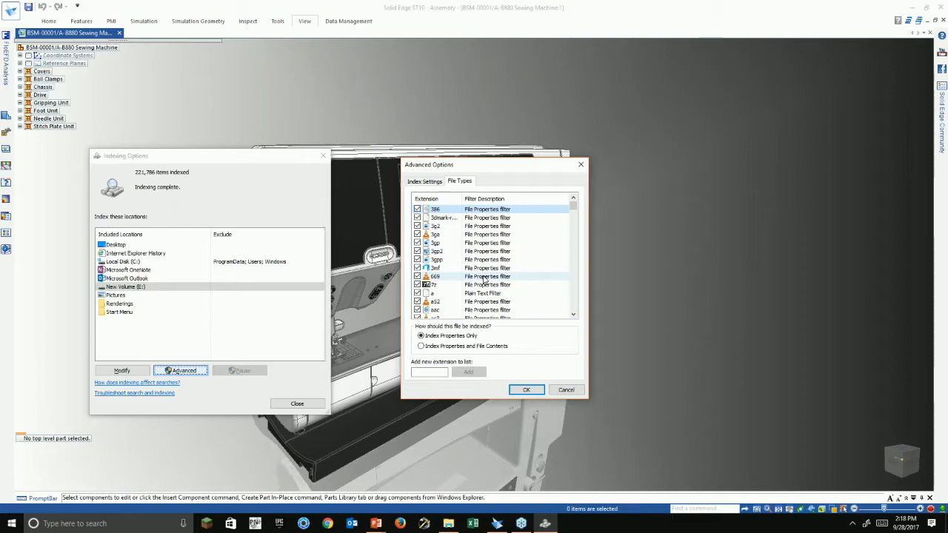
{"action": "left_click", "coordinate": [424, 182]}
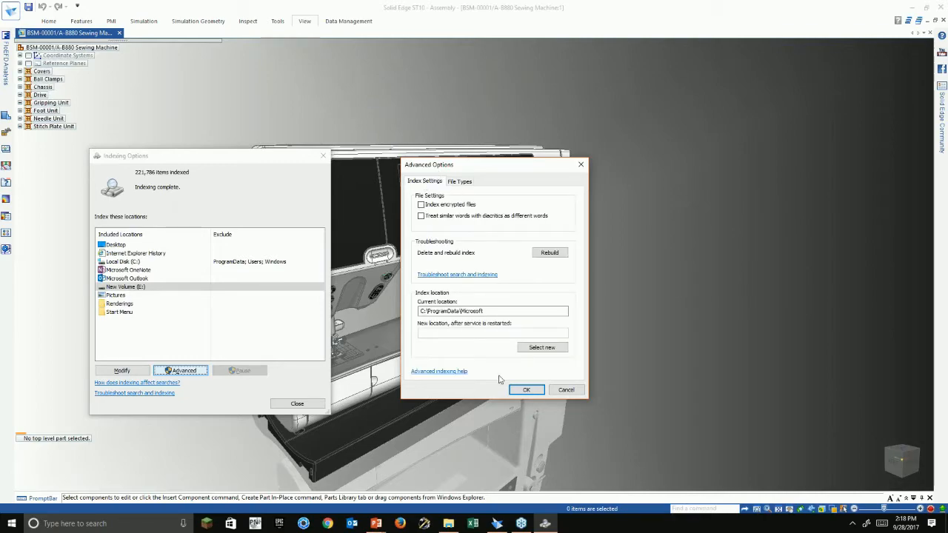
{"action": "left_click", "coordinate": [565, 390]}
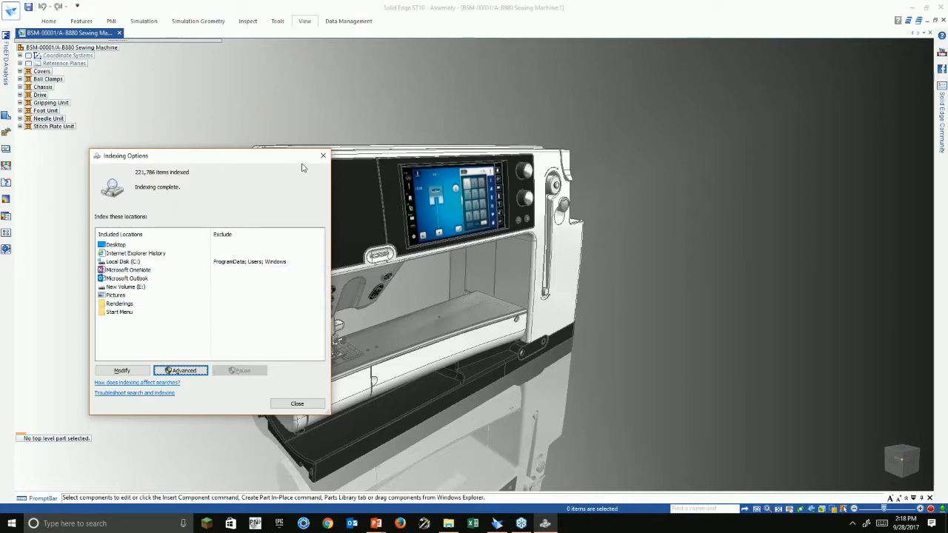
{"action": "left_click", "coordinate": [323, 156]}
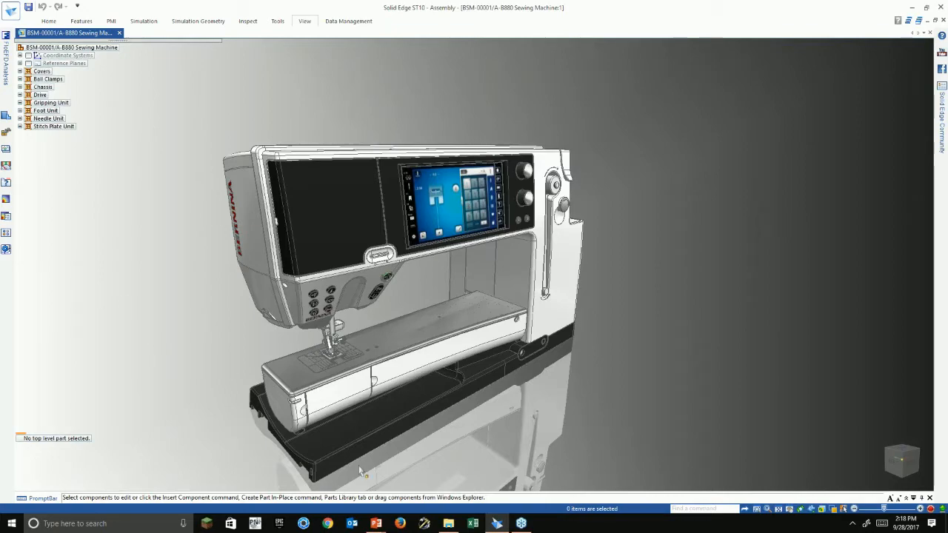
Step: Switch to File Explorer, maximize its window, and open the Working folder under Bernina B880 > Work in Progress
{"action": "left_click", "coordinate": [448, 523]}
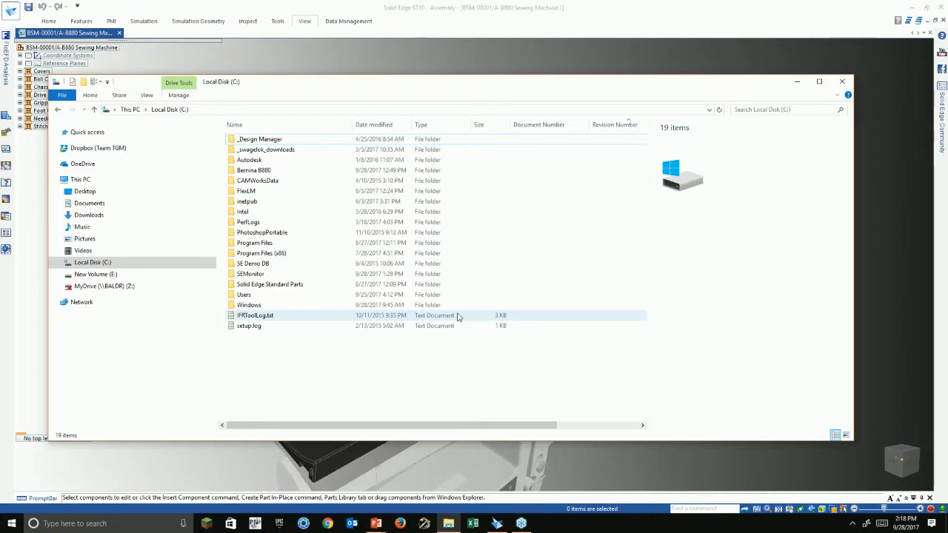
{"action": "double_click", "coordinate": [255, 171]}
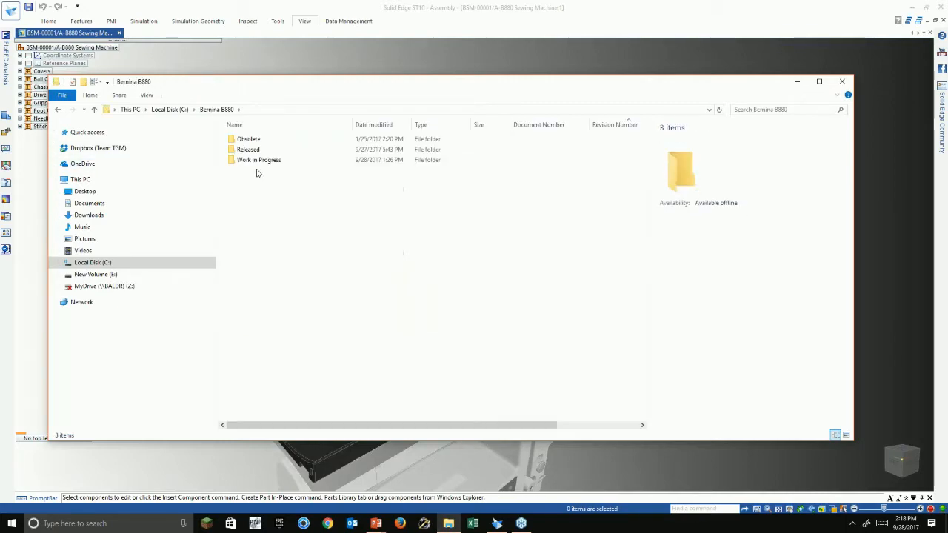
{"action": "double_click", "coordinate": [449, 85]}
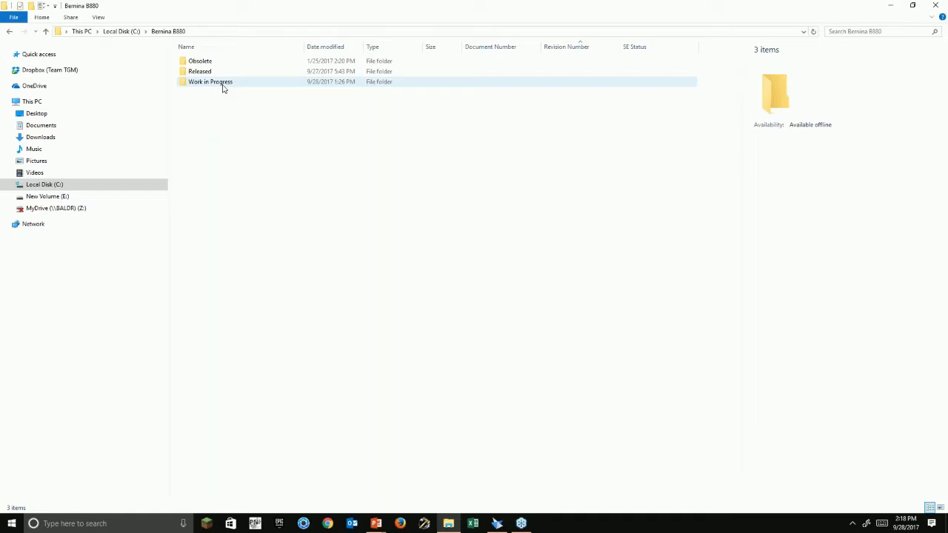
{"action": "double_click", "coordinate": [222, 83]}
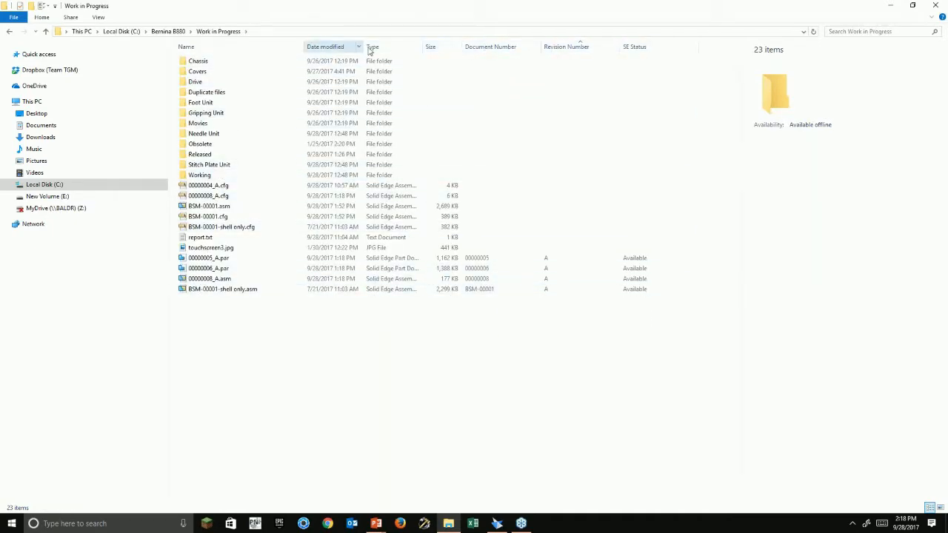
{"action": "double_click", "coordinate": [213, 176]}
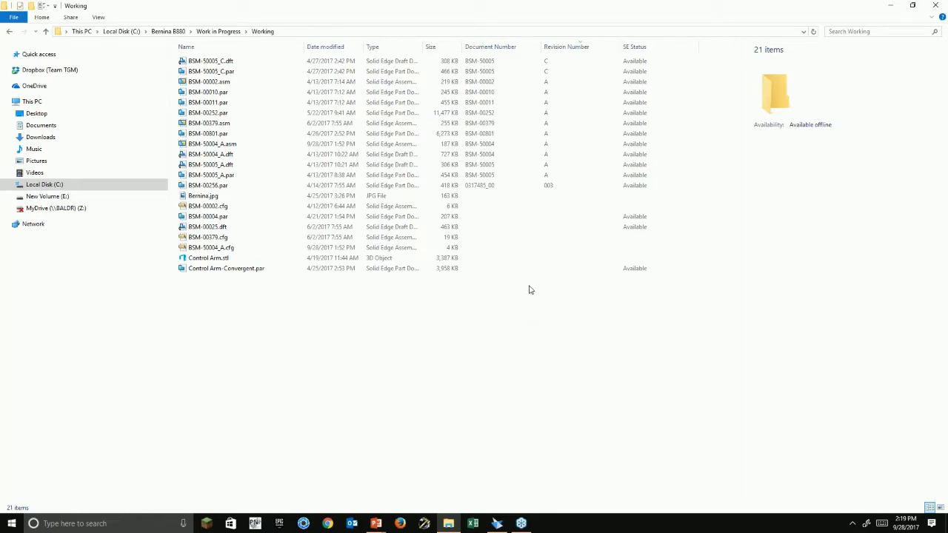
Step: Examine the Solid Edge (SE) properties available as detail columns for the Working folder, and leave the column selection without changes
{"action": "right_click", "coordinate": [522, 46]}
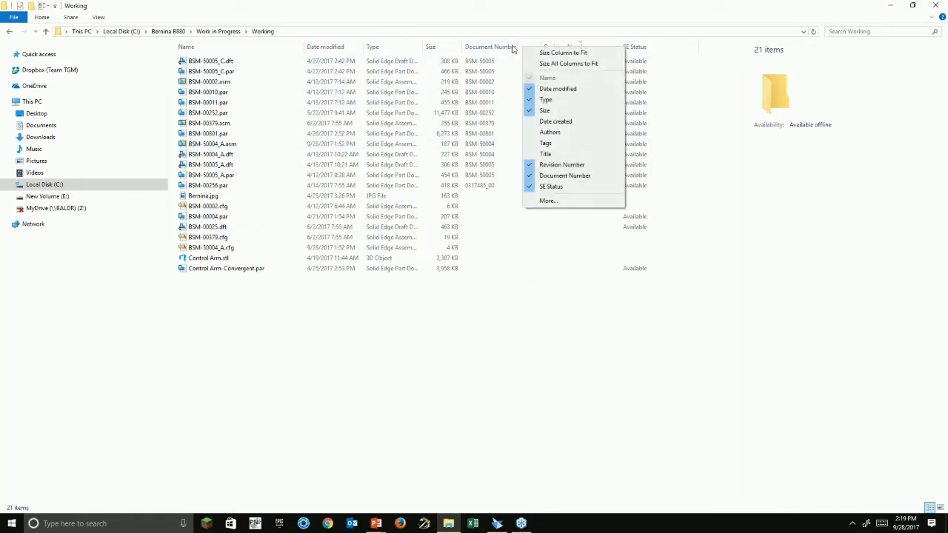
{"action": "left_click", "coordinate": [549, 200]}
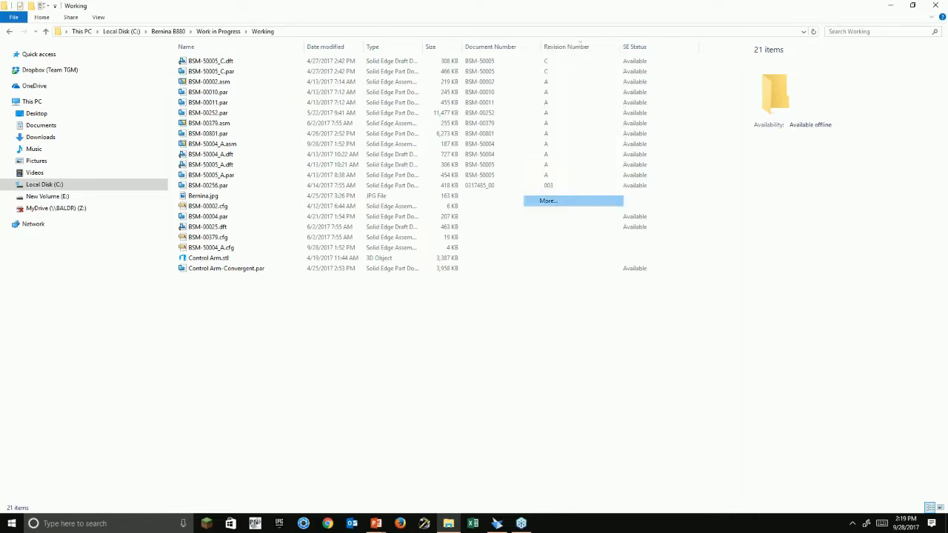
{"action": "left_click_drag", "start_coordinate": [484, 151], "coordinate": [468, 80]}
{"action": "left_click_drag", "start_coordinate": [489, 134], "coordinate": [491, 228]}
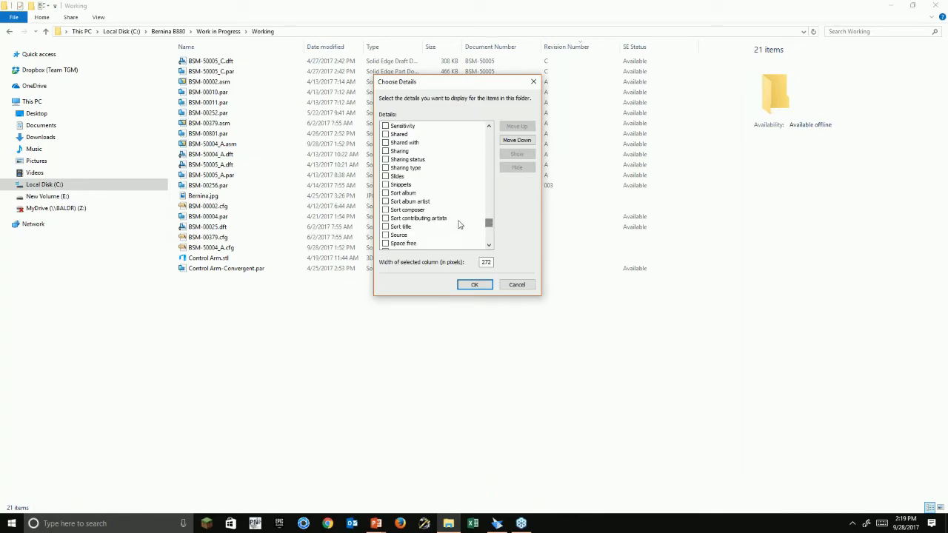
{"action": "key", "text": "s"}
{"action": "key", "text": "s"}
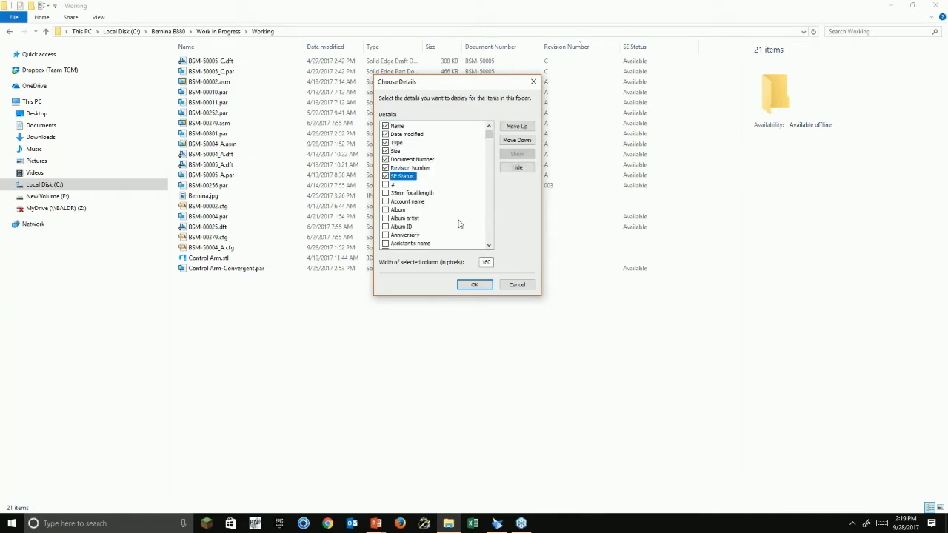
{"action": "scroll", "coordinate": [459, 223], "scroll_direction": "down", "scroll_amount": 2}
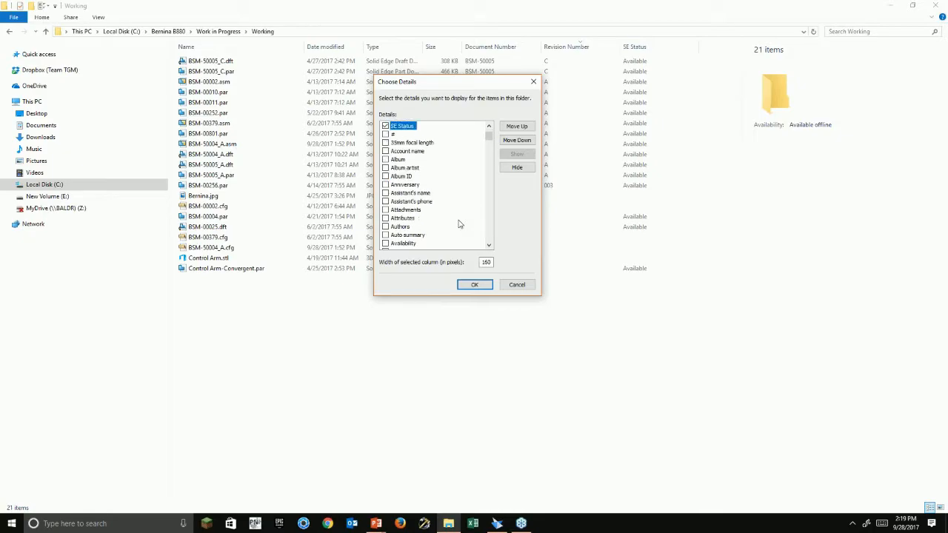
{"action": "scroll", "coordinate": [459, 224], "scroll_direction": "down", "scroll_amount": 20}
{"action": "key", "text": "s"}
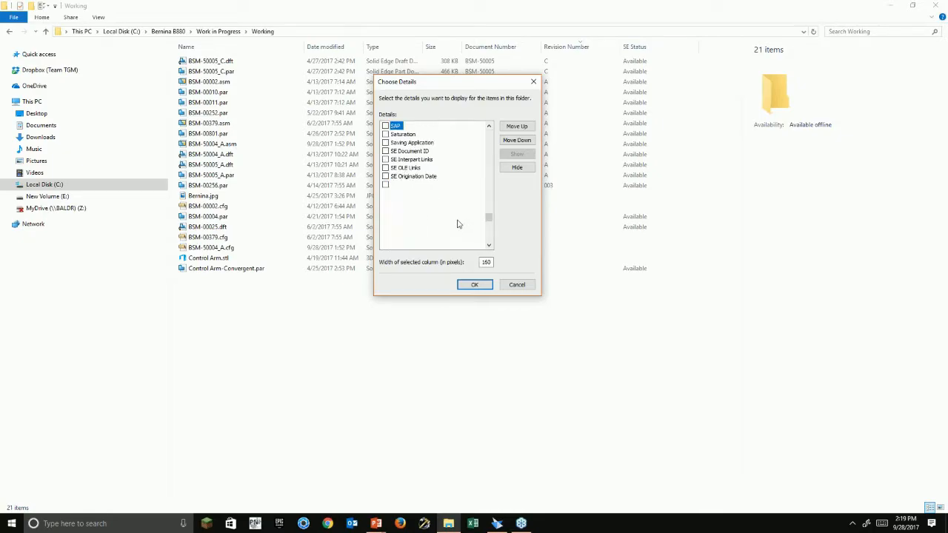
{"action": "key", "text": "e"}
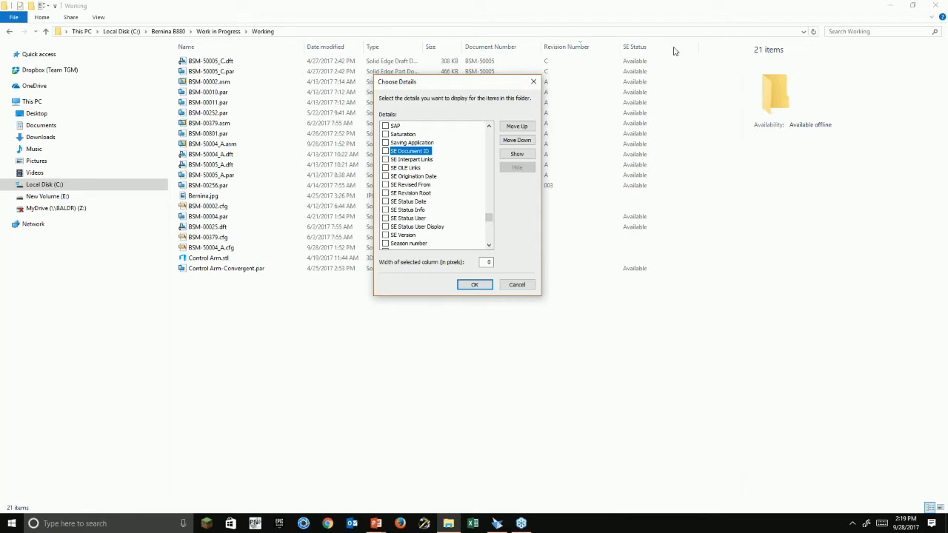
{"action": "left_click", "coordinate": [535, 82]}
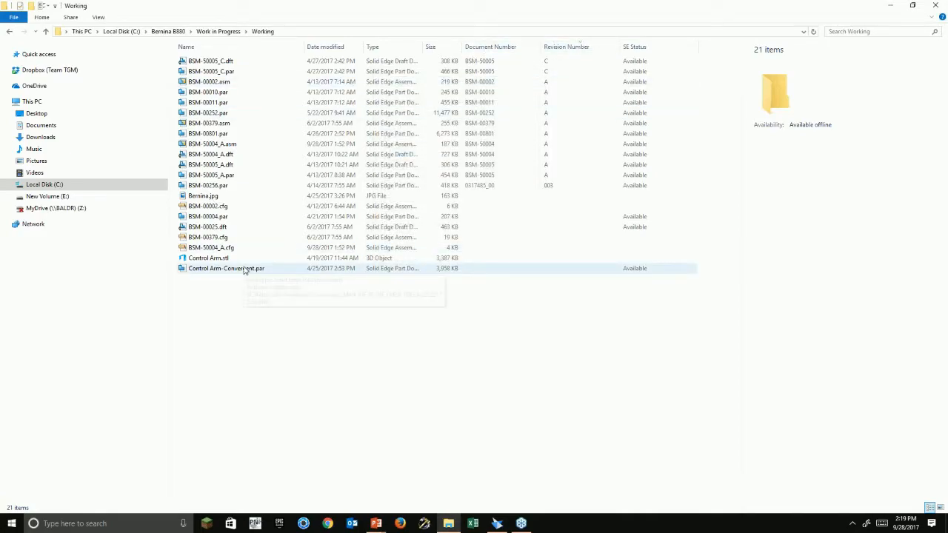
Step: Sort the Working folder's files by Revision Number in ascending order and select BSM-00025.dft
{"action": "left_click", "coordinate": [508, 49]}
{"action": "left_click", "coordinate": [563, 49]}
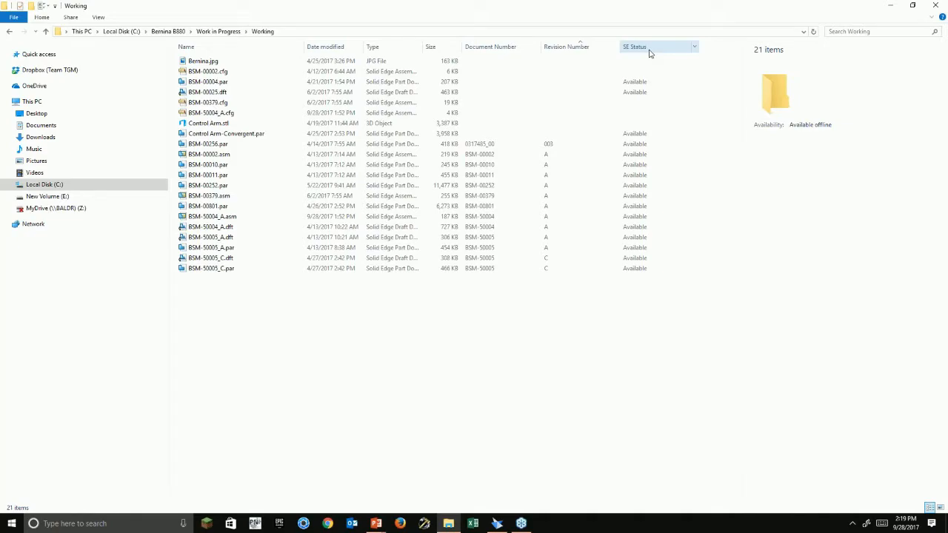
{"action": "left_click", "coordinate": [636, 92]}
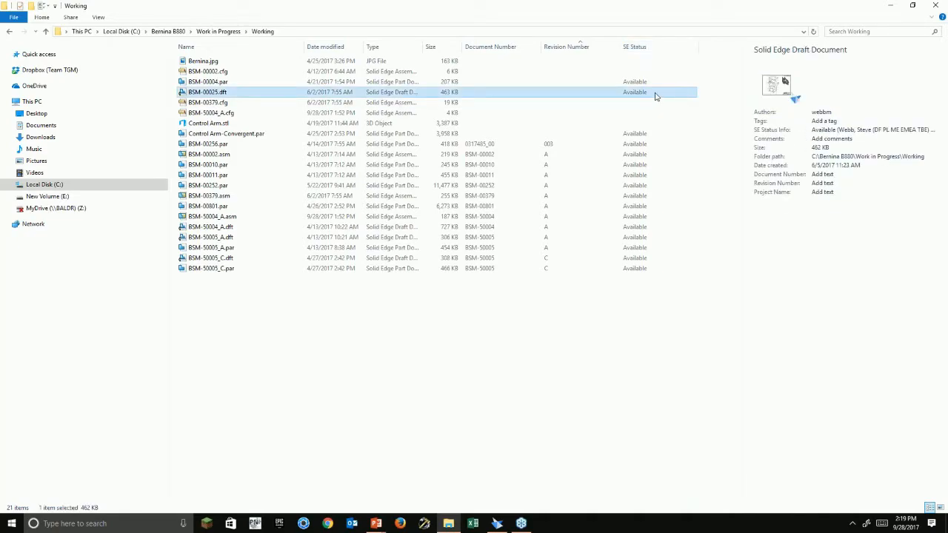
Step: Filter the files by Revision Number A and C, and clear both filters to list the whole folder again
{"action": "left_click", "coordinate": [646, 47]}
{"action": "left_click", "coordinate": [611, 47]}
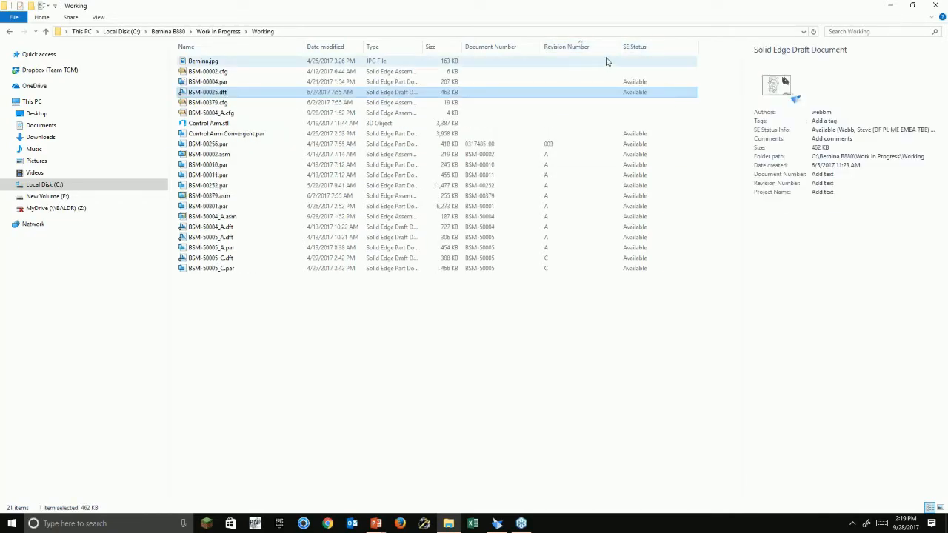
{"action": "left_click", "coordinate": [613, 50]}
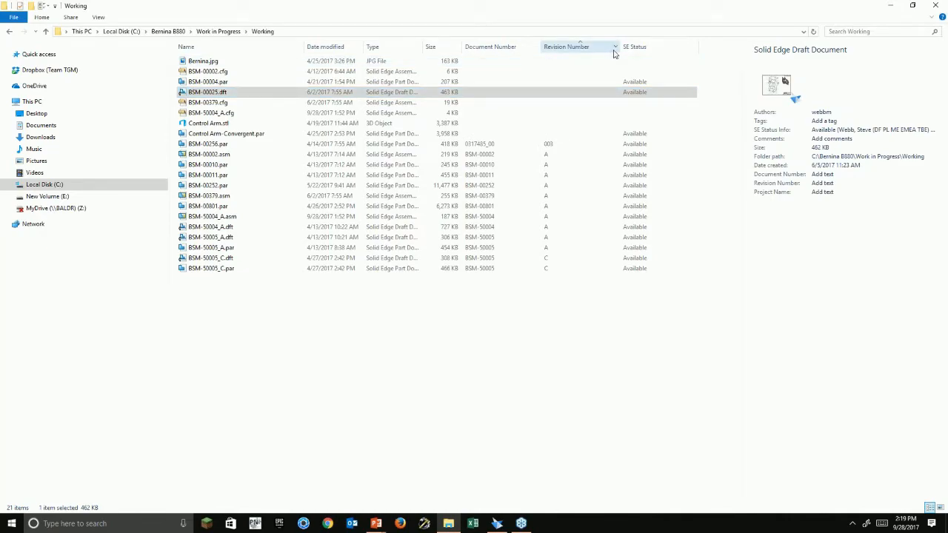
{"action": "left_click", "coordinate": [620, 70]}
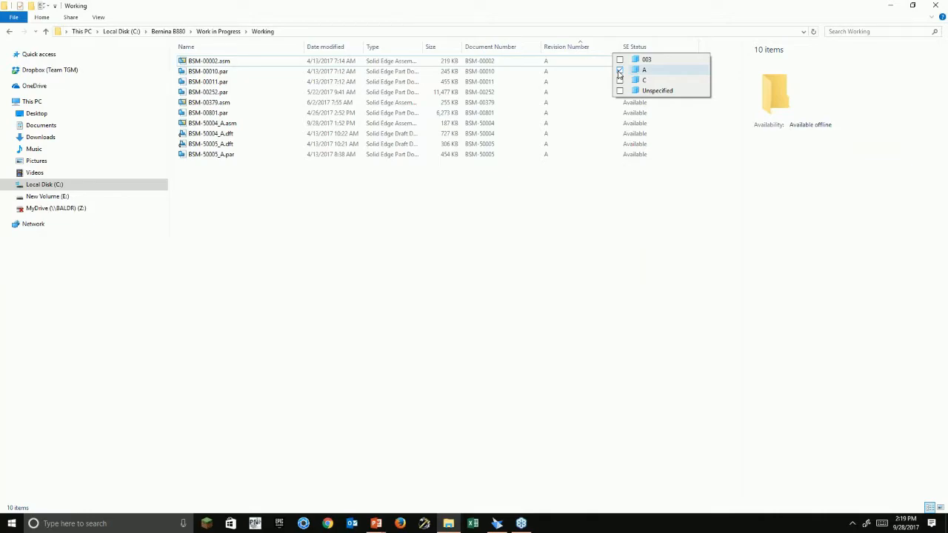
{"action": "left_click", "coordinate": [620, 80]}
{"action": "left_click", "coordinate": [619, 69]}
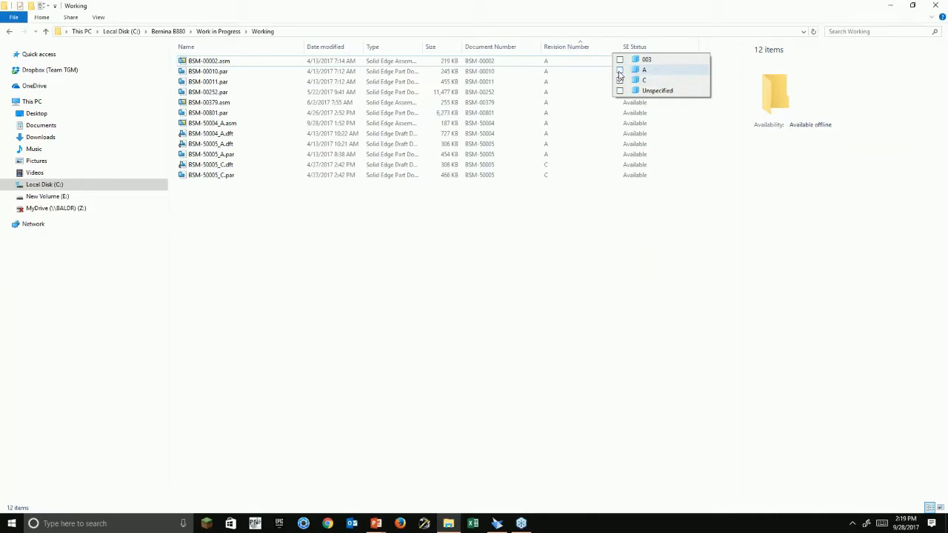
{"action": "left_click", "coordinate": [619, 79]}
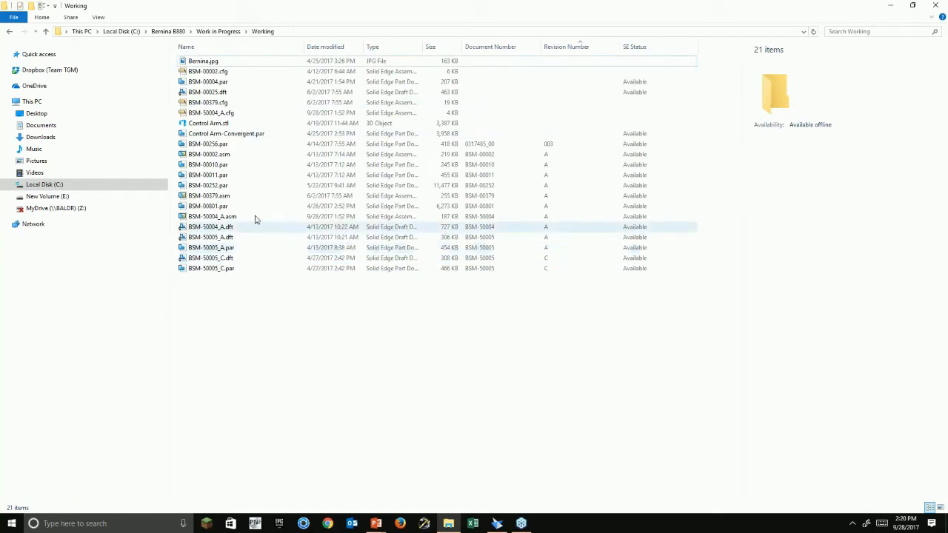
Step: Select BSM-00379.asm, try searching the Working folder for "se", and clear the search text
{"action": "left_click", "coordinate": [220, 196]}
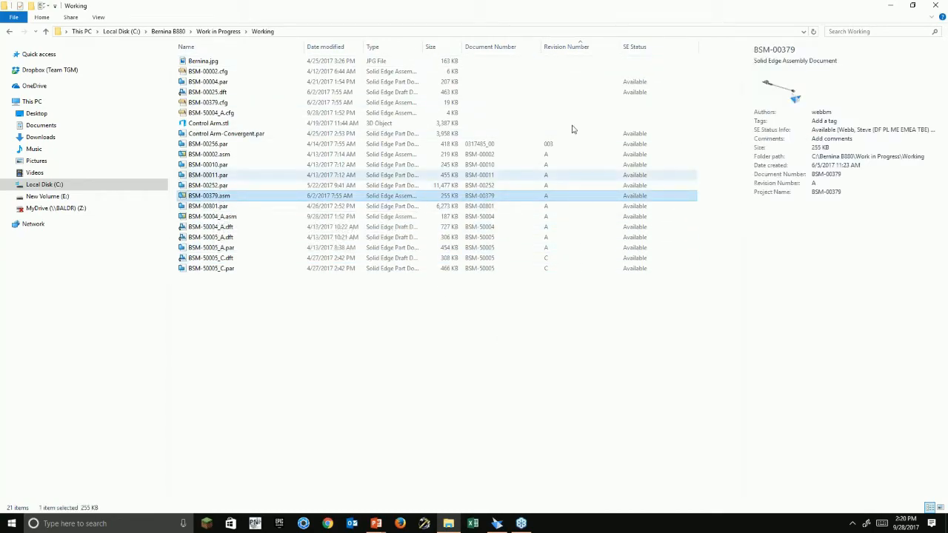
{"action": "left_click", "coordinate": [855, 31]}
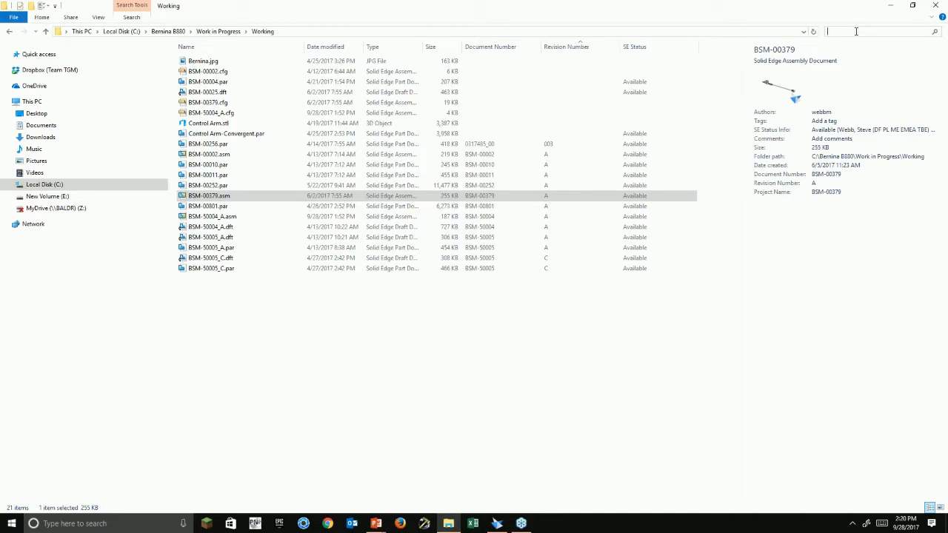
{"action": "type", "text": "se"}
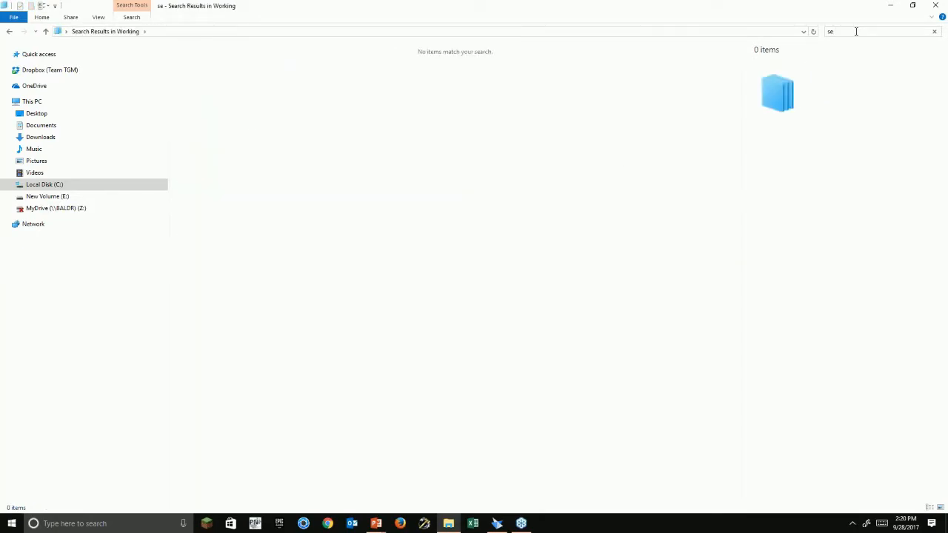
{"action": "key", "text": "BackSpace"}
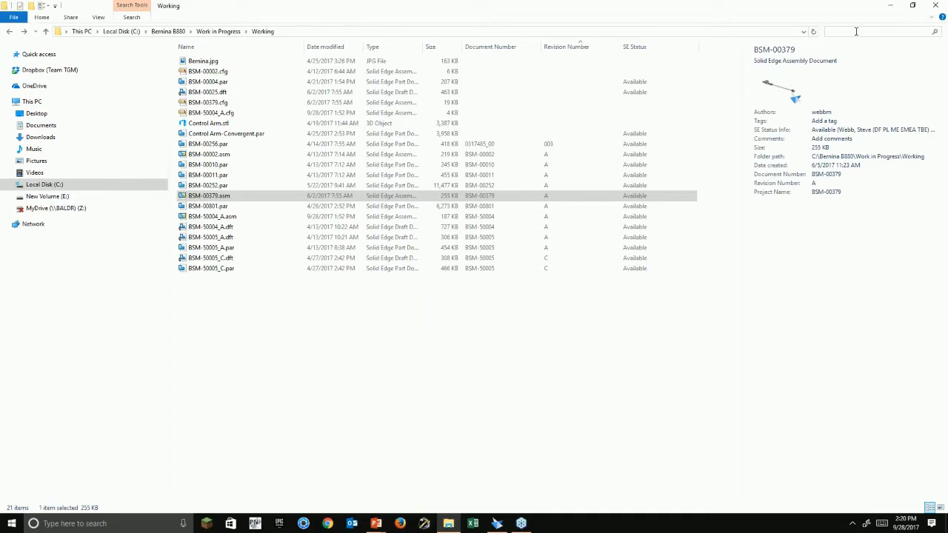
{"action": "type", "text": "ser"}
{"action": "key", "text": "BackSpace"}
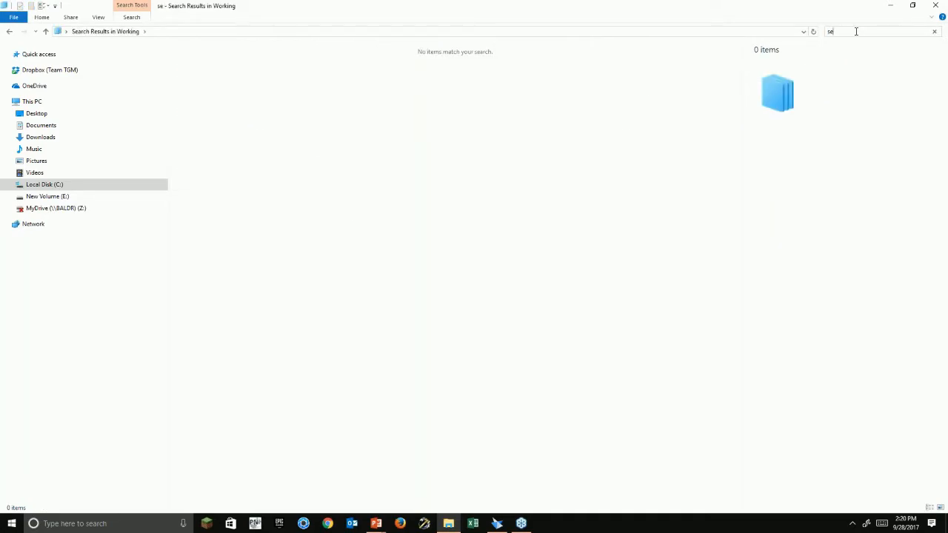
{"action": "key", "text": "BackSpace"}
{"action": "key", "text": "BackSpace"}
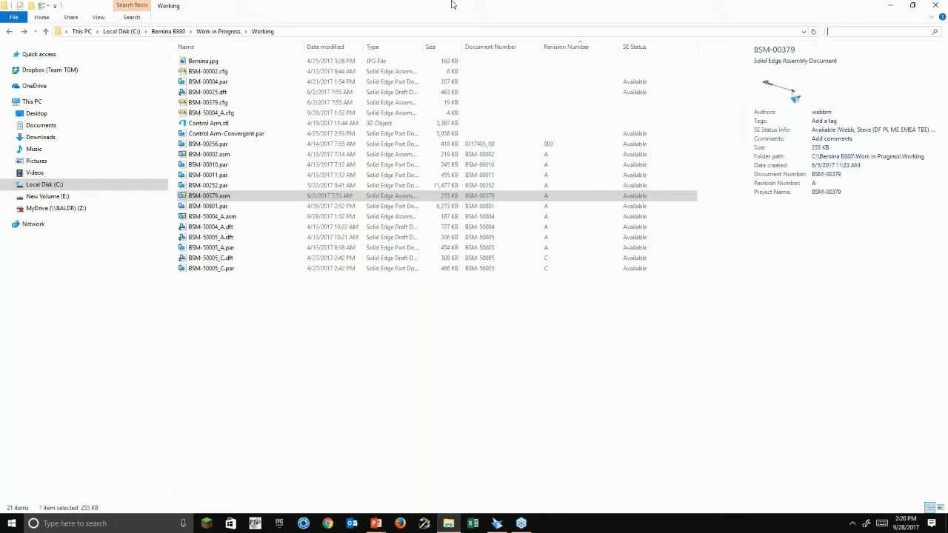
Step: Search the Working folder for "sedoc:" and return to the folder's full file list
{"action": "type", "text": "sedoc"}
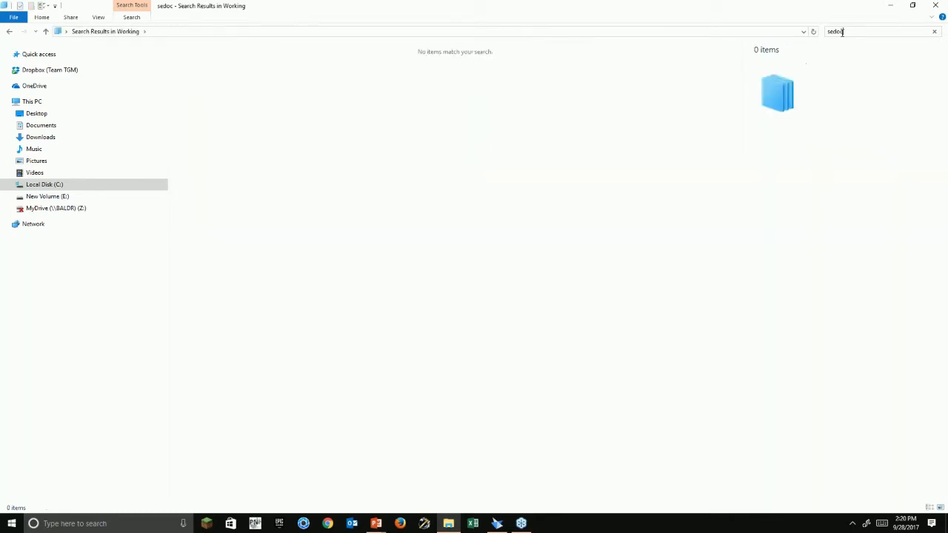
{"action": "type", "text": ":"}
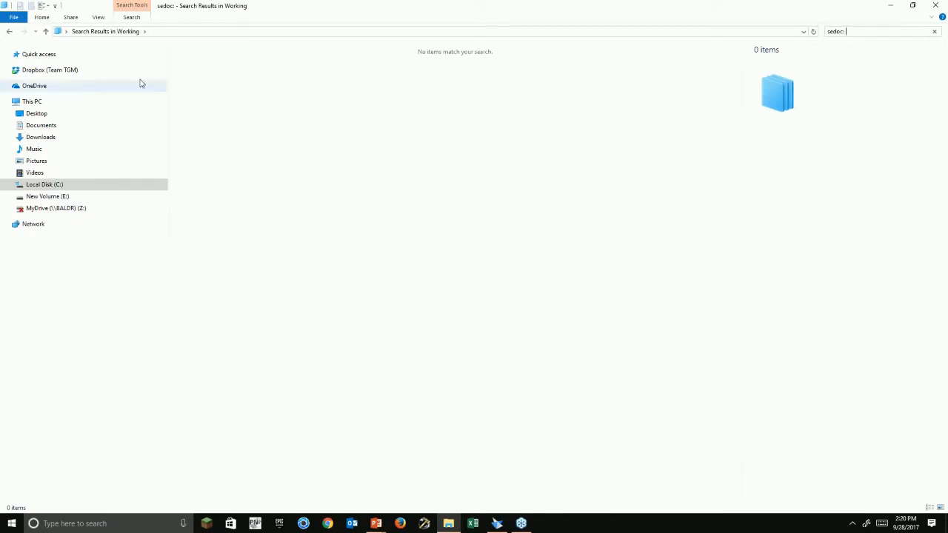
{"action": "left_click", "coordinate": [10, 32]}
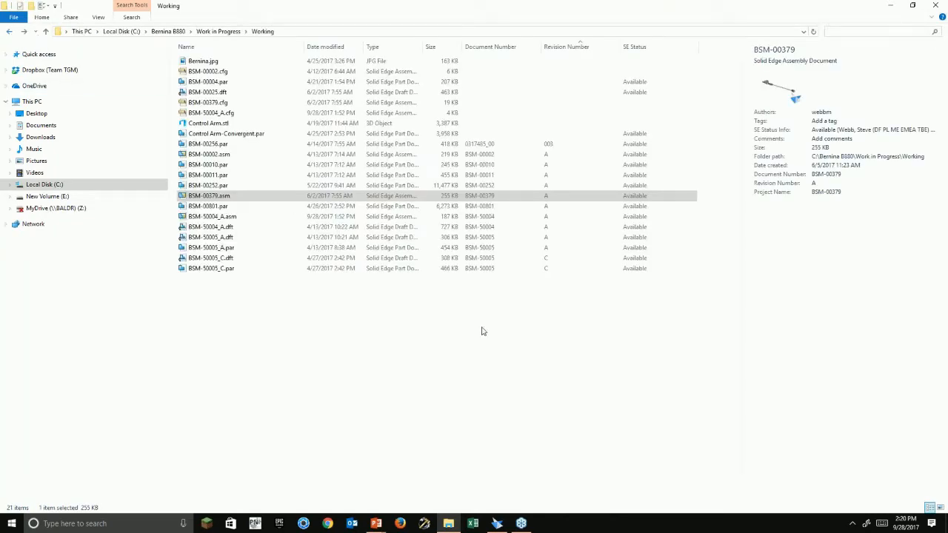
Step: Select BSM-00002.asm in the Working folder and switch to the B880 Sewing Machine assembly in Solid Edge
{"action": "left_click", "coordinate": [488, 383]}
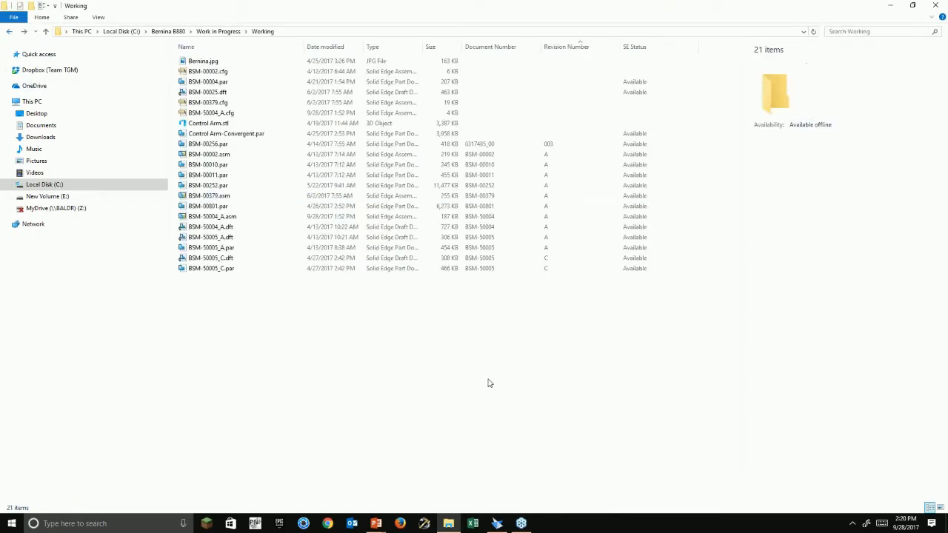
{"action": "left_click", "coordinate": [857, 32]}
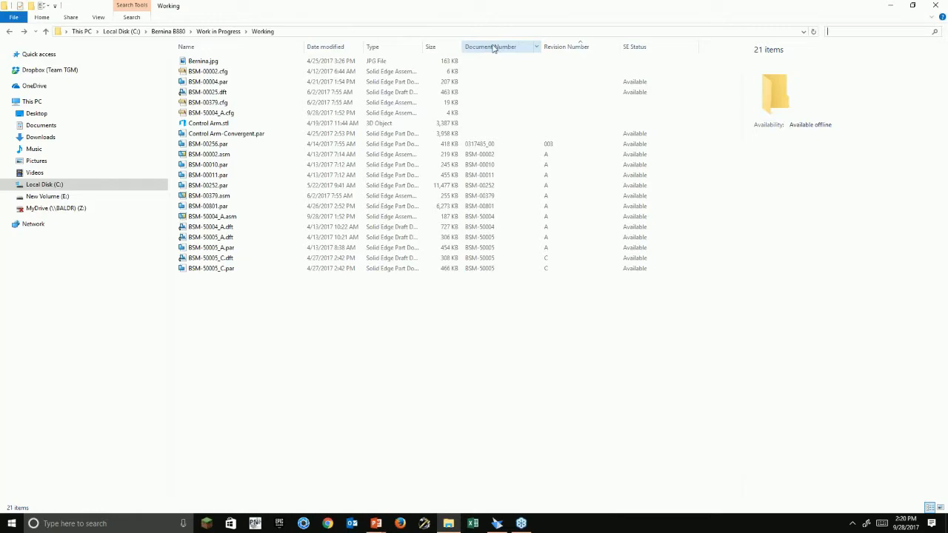
{"action": "left_click", "coordinate": [413, 391]}
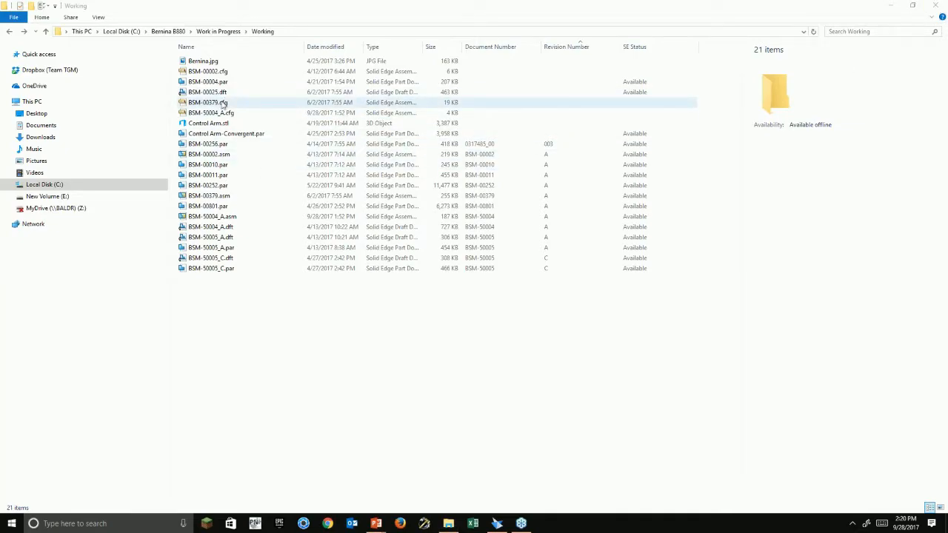
{"action": "left_click", "coordinate": [208, 154]}
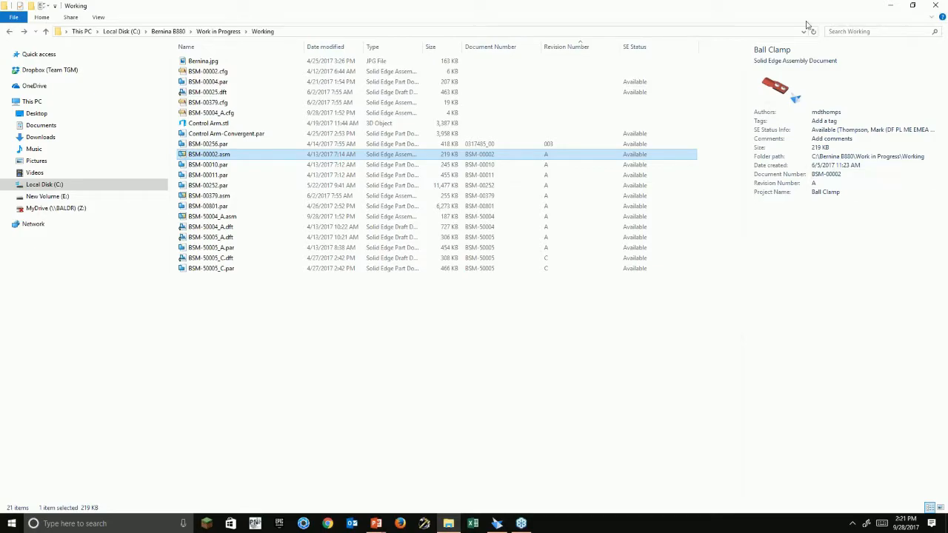
{"action": "left_click", "coordinate": [900, 5]}
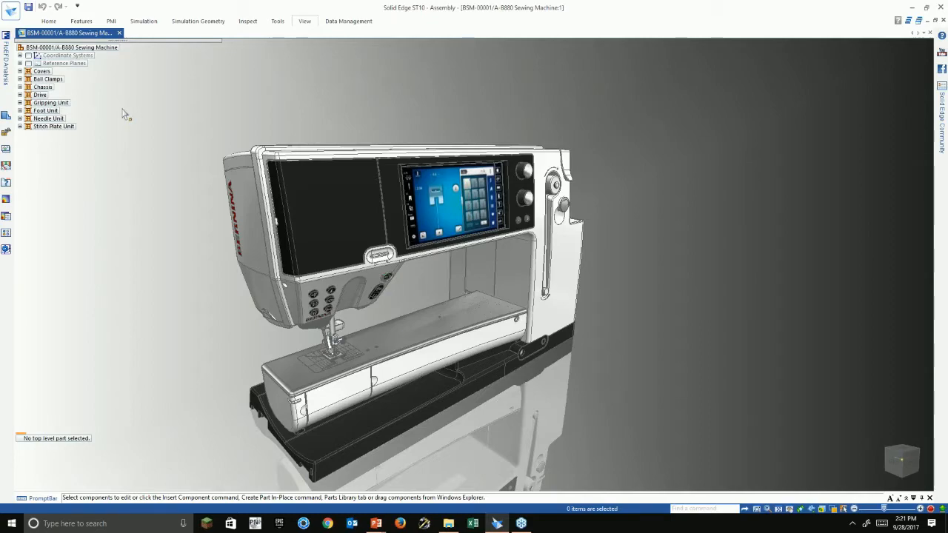
Step: Apply the 04-Drive Clamps display configuration to the sewing machine assembly and close the configuration dialog
{"action": "right_click_drag", "start_coordinate": [303, 74], "coordinate": [329, 73]}
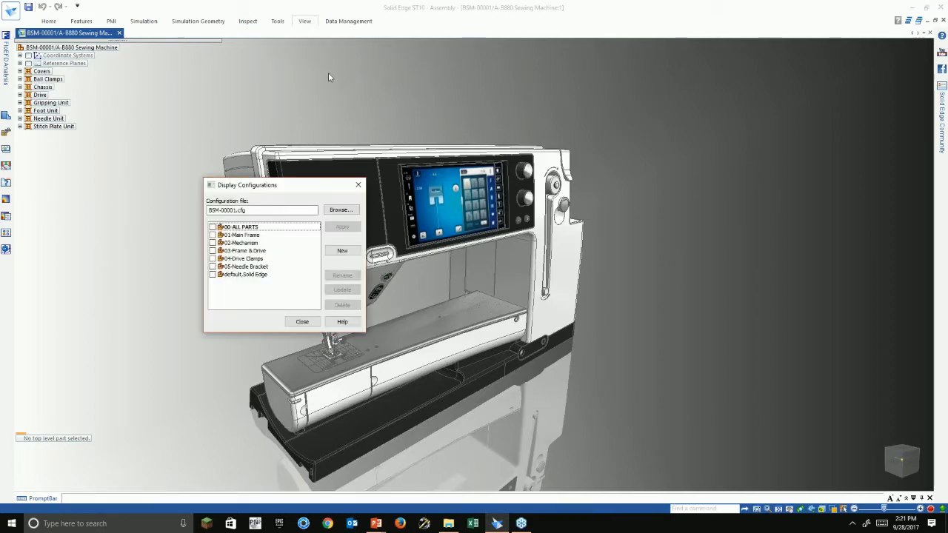
{"action": "left_click", "coordinate": [231, 259]}
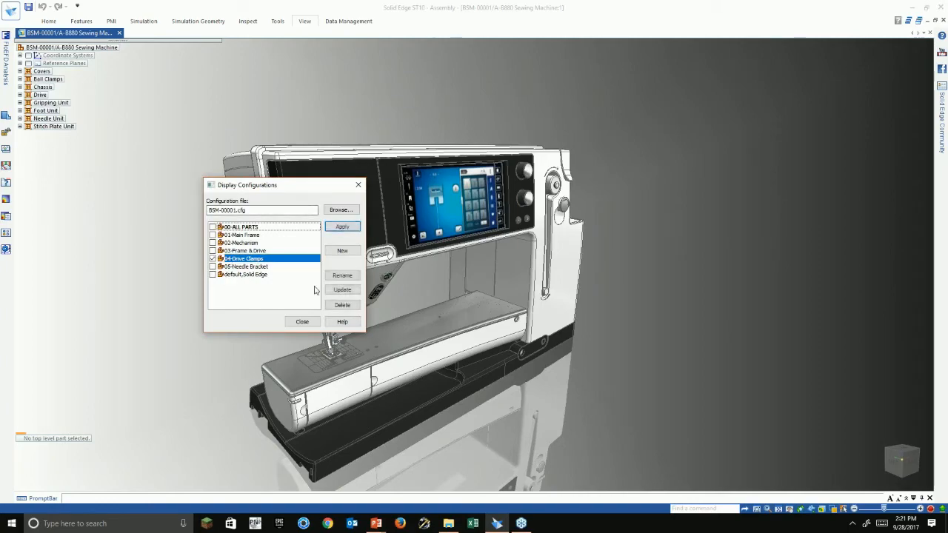
{"action": "left_click", "coordinate": [337, 226]}
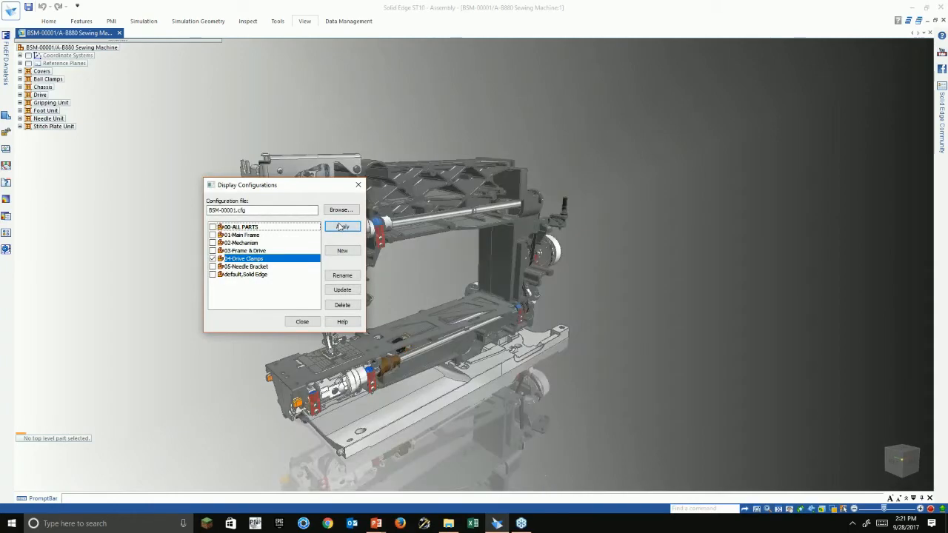
{"action": "left_click", "coordinate": [357, 184]}
Step: Turn off the floor reflection in the assembly view
{"action": "key", "text": "Caps_Lock"}
{"action": "left_click", "coordinate": [535, 209]}
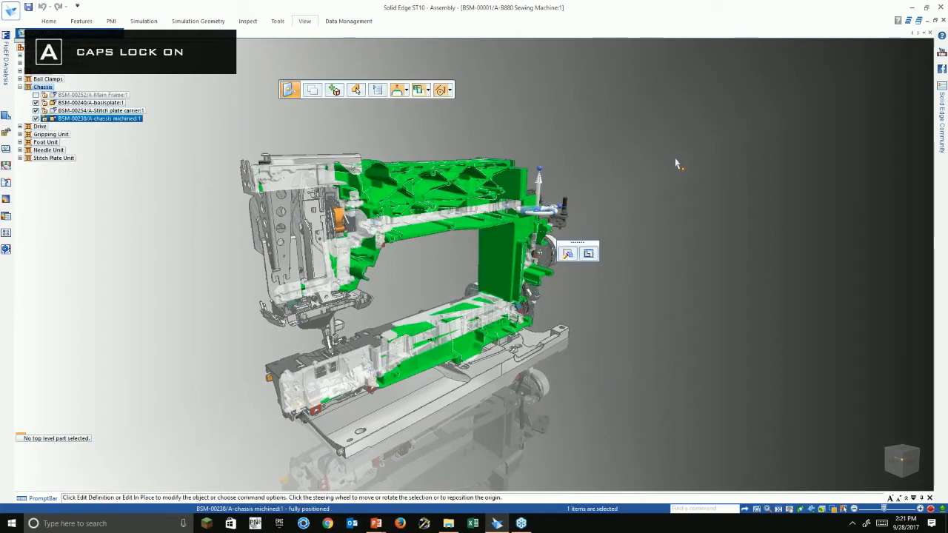
{"action": "middle_click_drag", "start_coordinate": [644, 193], "coordinate": [560, 224]}
{"action": "left_click", "coordinate": [561, 151]}
{"action": "scroll", "coordinate": [546, 238], "scroll_direction": "up", "scroll_amount": 2}
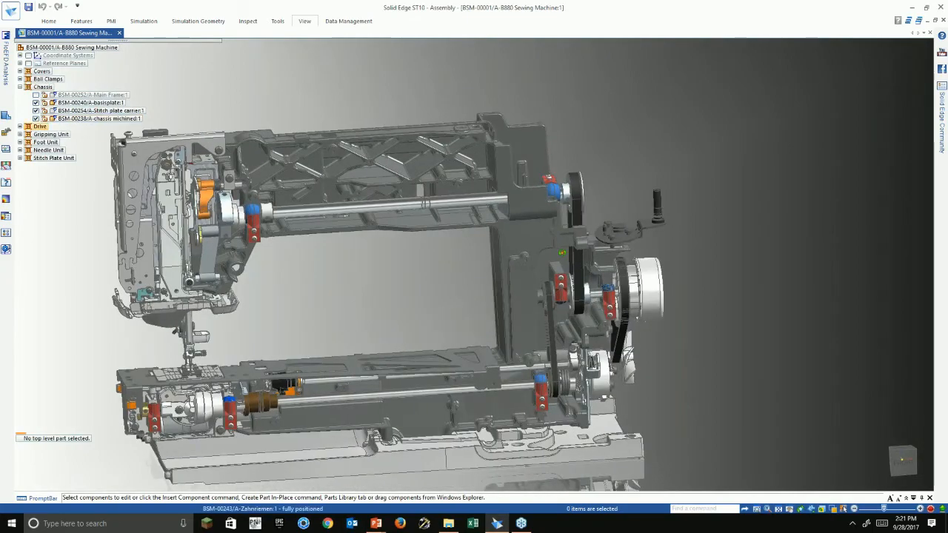
{"action": "left_click", "coordinate": [304, 20]}
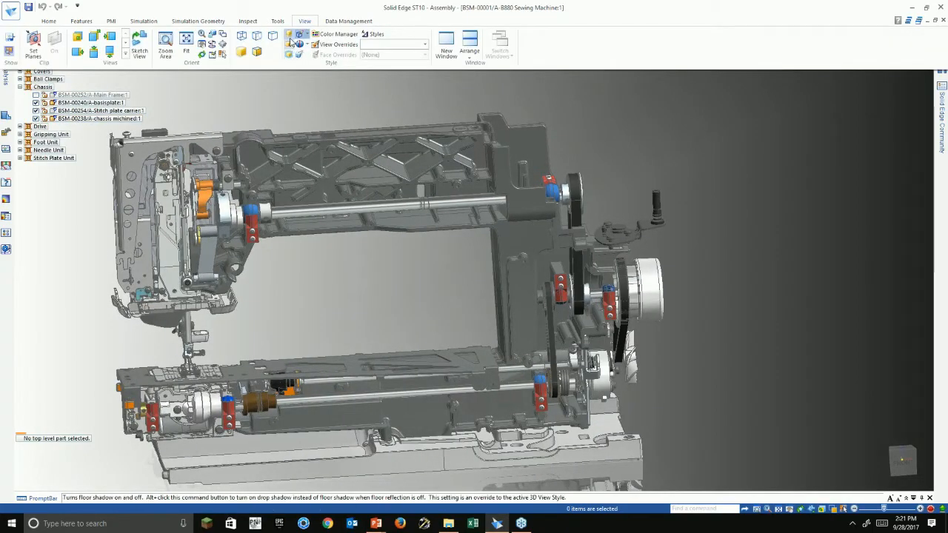
{"action": "scroll", "coordinate": [421, 93], "scroll_direction": "down", "scroll_amount": 3}
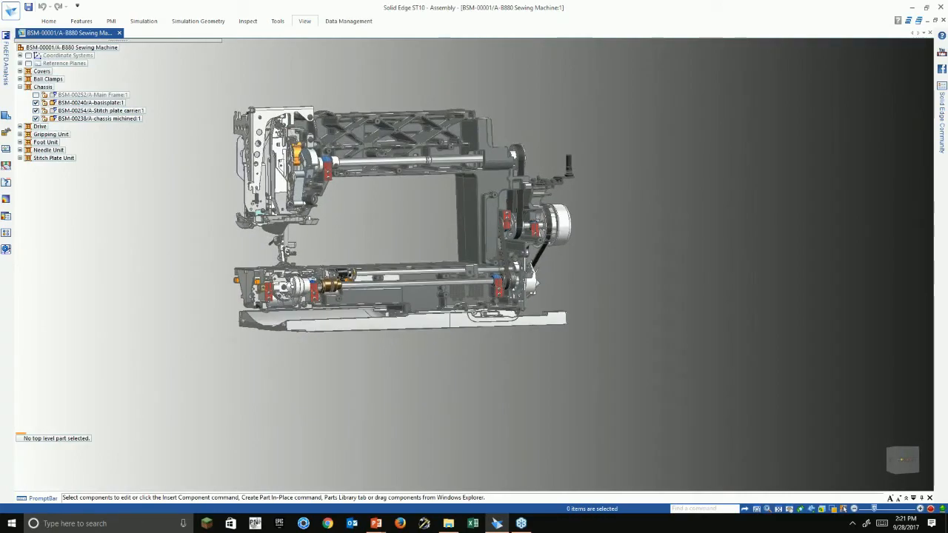
Step: Hide the two button head screws of Ball Clamp:1 on the upper drive shaft
{"action": "scroll", "coordinate": [357, 274], "scroll_direction": "up", "scroll_amount": 4}
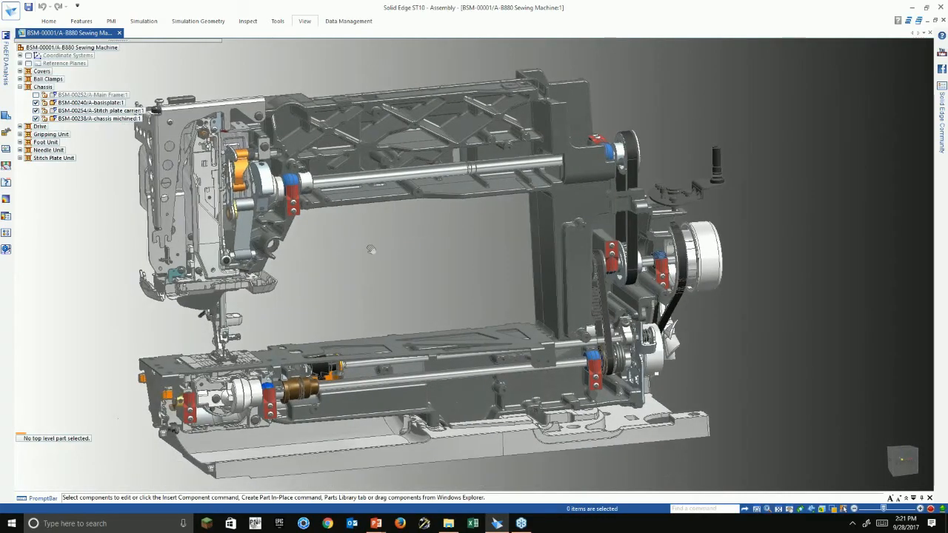
{"action": "scroll", "coordinate": [294, 194], "scroll_direction": "up", "scroll_amount": 4}
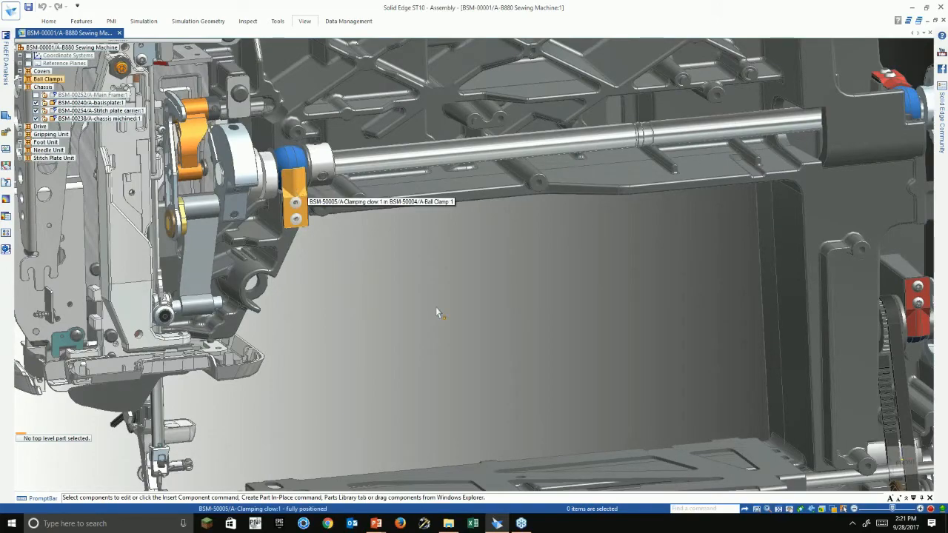
{"action": "scroll", "coordinate": [447, 311], "scroll_direction": "down", "scroll_amount": 2}
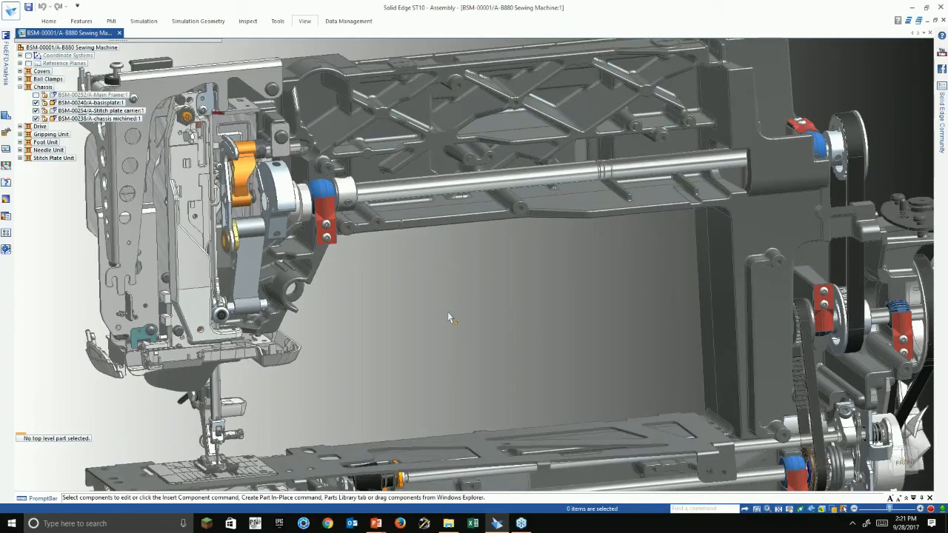
{"action": "scroll", "coordinate": [436, 296], "scroll_direction": "up", "scroll_amount": 4}
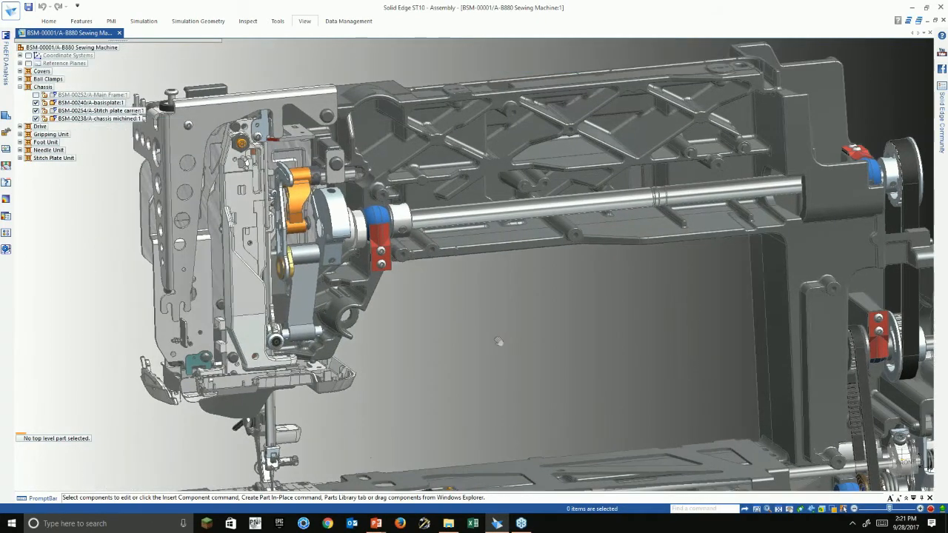
{"action": "scroll", "coordinate": [426, 279], "scroll_direction": "up", "scroll_amount": 5}
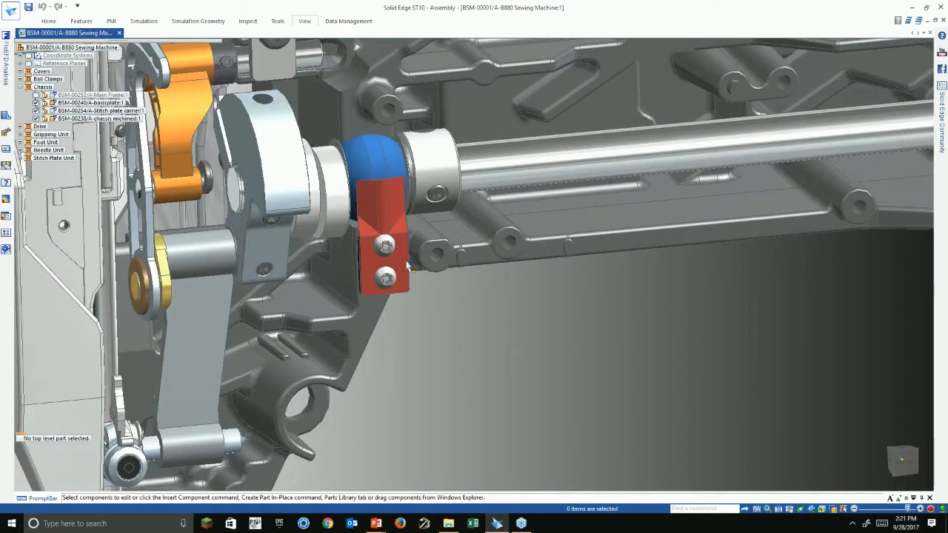
{"action": "left_click", "coordinate": [400, 288]}
{"action": "left_click", "coordinate": [379, 247]}
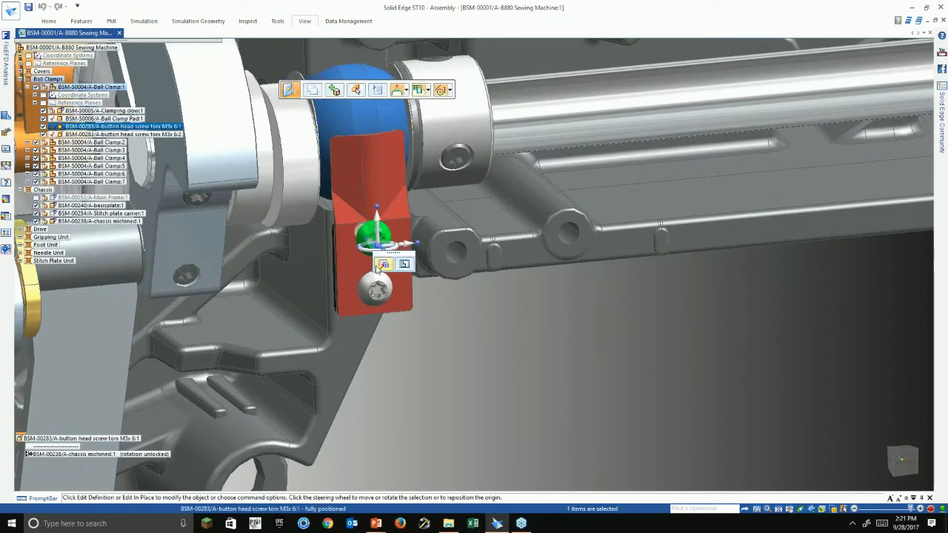
{"action": "left_click", "coordinate": [380, 287], "text": "ctrl"}
{"action": "right_click", "coordinate": [490, 329]}
{"action": "left_click", "coordinate": [511, 148]}
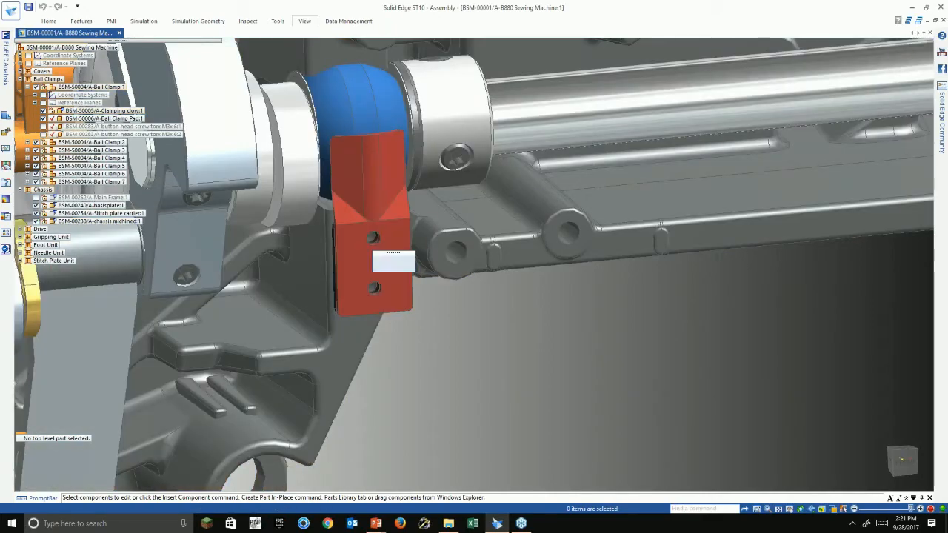
Step: Select the BSM-50005 clamping part of Ball Clamp:1, expand Ball Clamp:2, Ball Clamp:4 and the Drive group, and clear the selection
{"action": "left_click", "coordinate": [392, 252]}
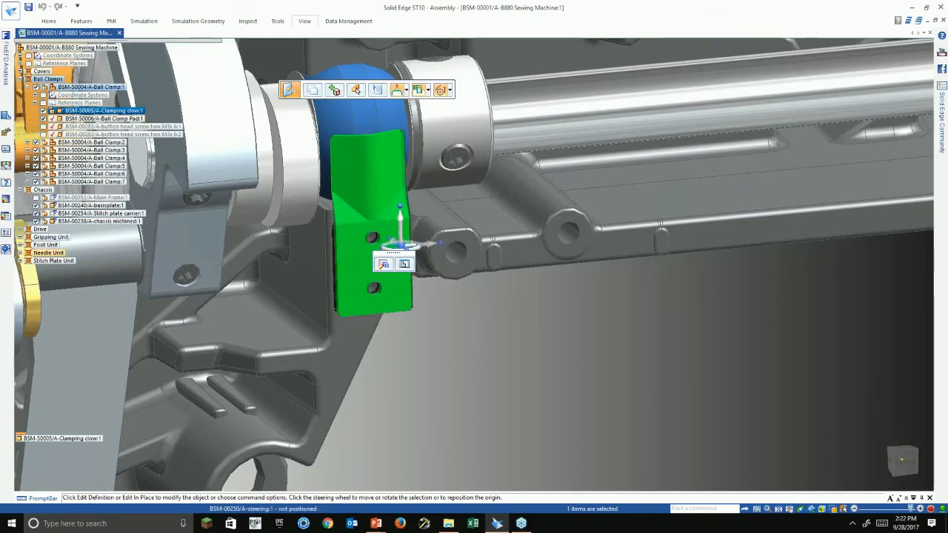
{"action": "left_click", "coordinate": [28, 142]}
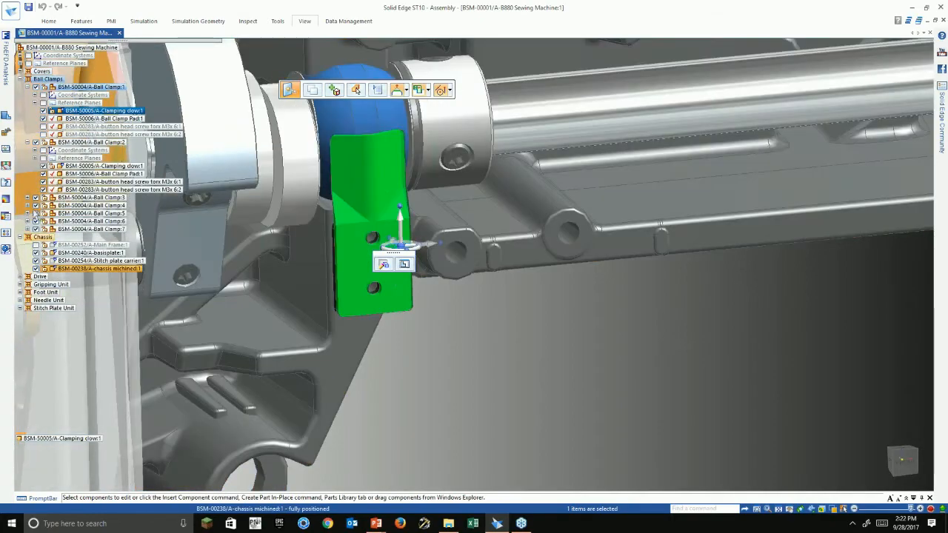
{"action": "left_click", "coordinate": [28, 206]}
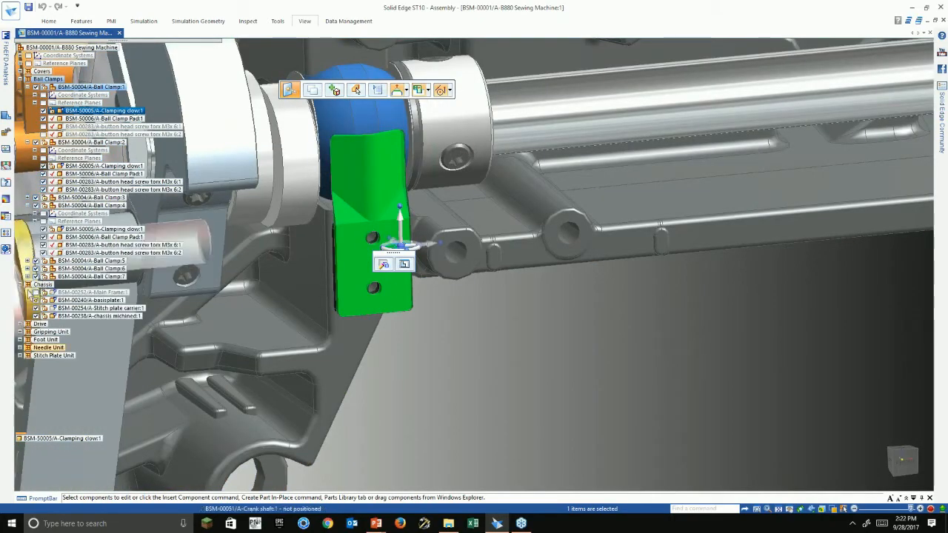
{"action": "left_click", "coordinate": [20, 324]}
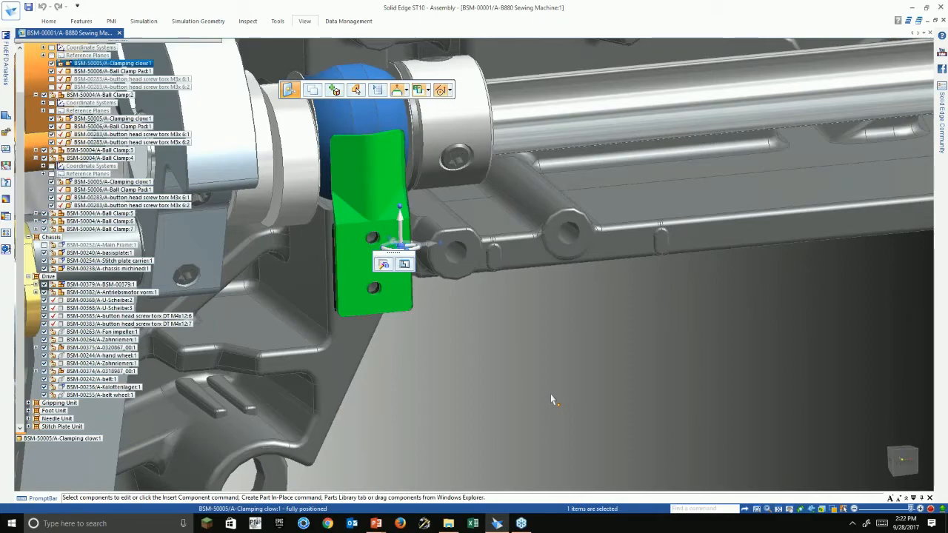
{"action": "scroll", "coordinate": [550, 400], "scroll_direction": "down", "scroll_amount": 1}
{"action": "scroll", "coordinate": [550, 394], "scroll_direction": "down", "scroll_amount": 1}
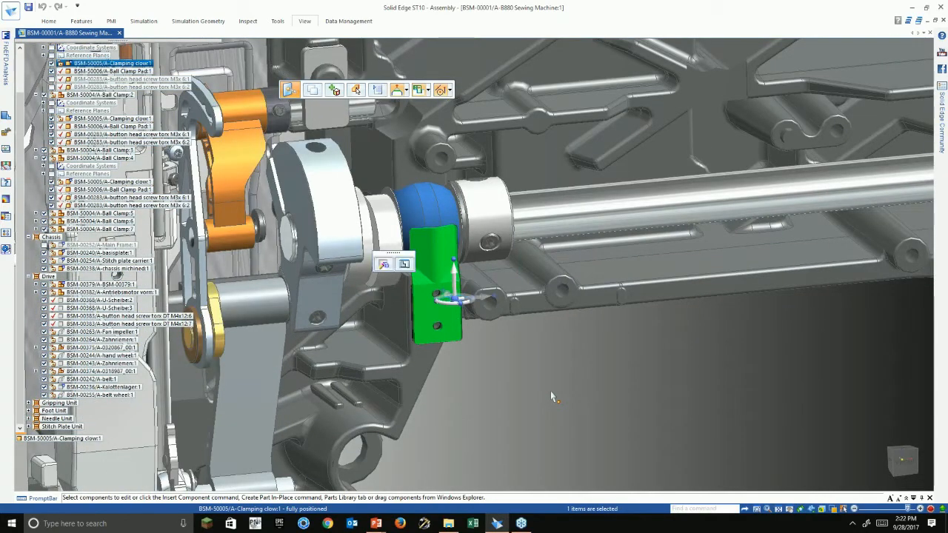
{"action": "key", "text": "Escape"}
Step: Check the whole assembly for newer revisions with Get Latest
{"action": "left_click", "coordinate": [347, 21]}
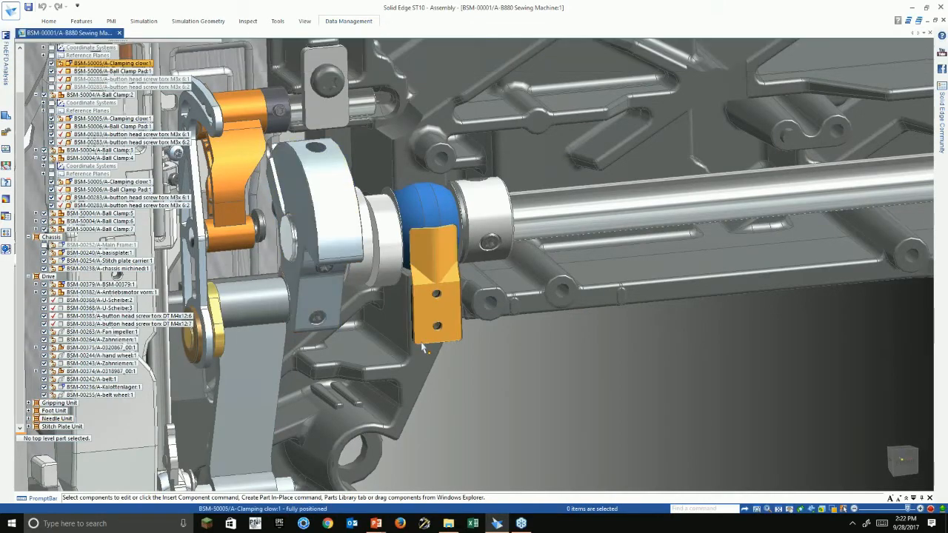
{"action": "scroll", "coordinate": [422, 348], "scroll_direction": "down", "scroll_amount": 10}
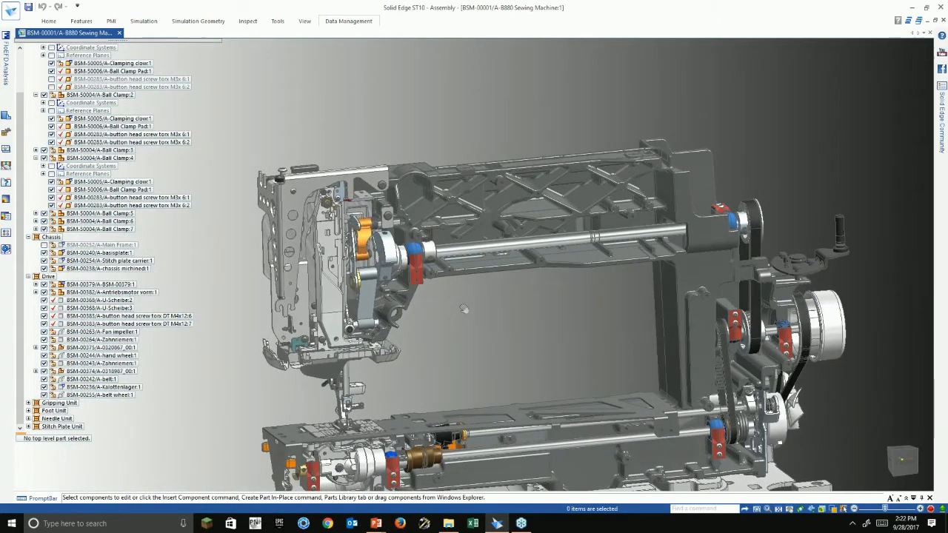
{"action": "left_click", "coordinate": [348, 22]}
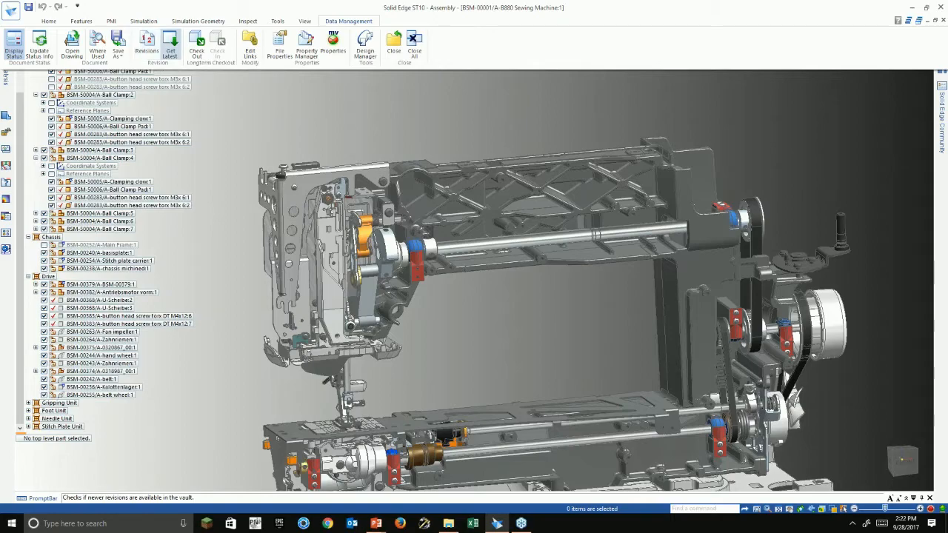
{"action": "left_click", "coordinate": [169, 47]}
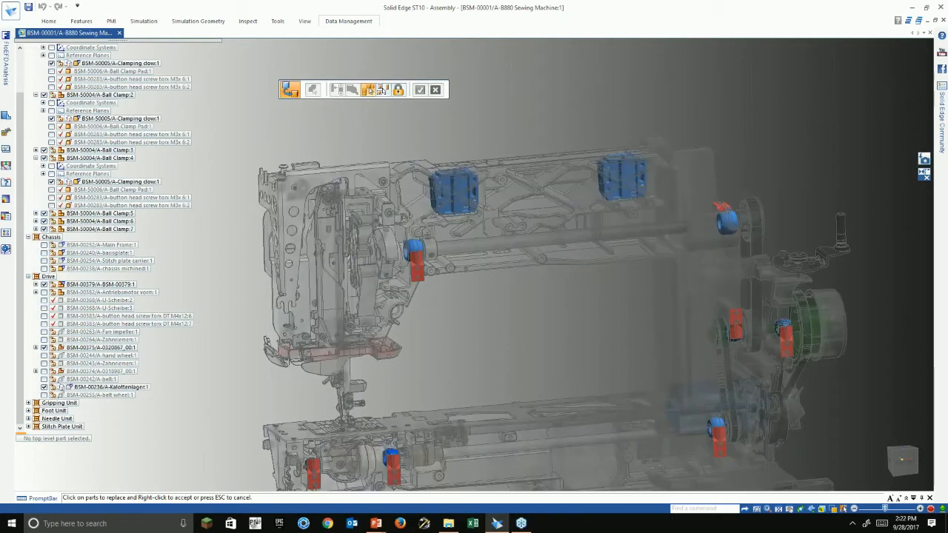
Step: Hide the dimmed, unaffected components so that only parts with newer revisions are displayed
{"action": "scroll", "coordinate": [365, 108], "scroll_direction": "down", "scroll_amount": 1}
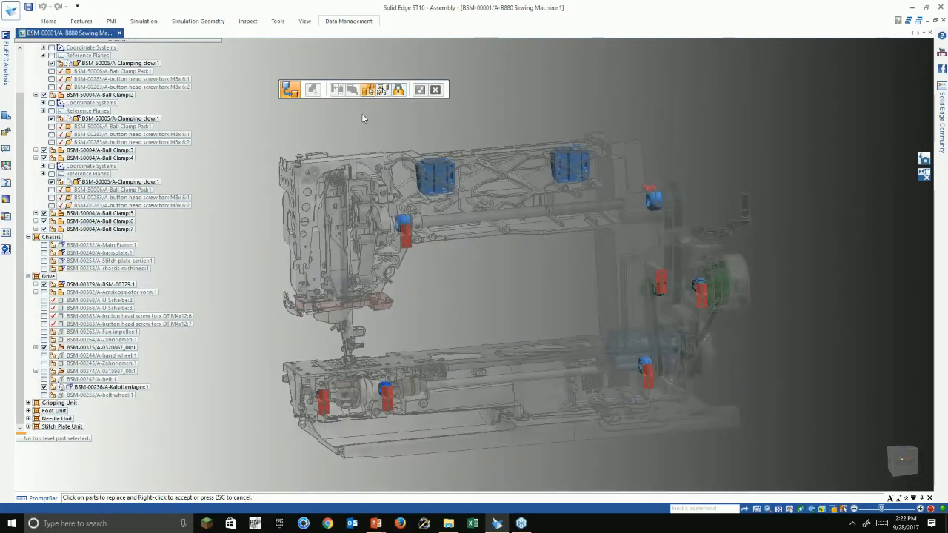
{"action": "key", "text": "Caps_Lock"}
{"action": "middle_click_drag", "start_coordinate": [471, 284], "coordinate": [415, 292], "text": "shift"}
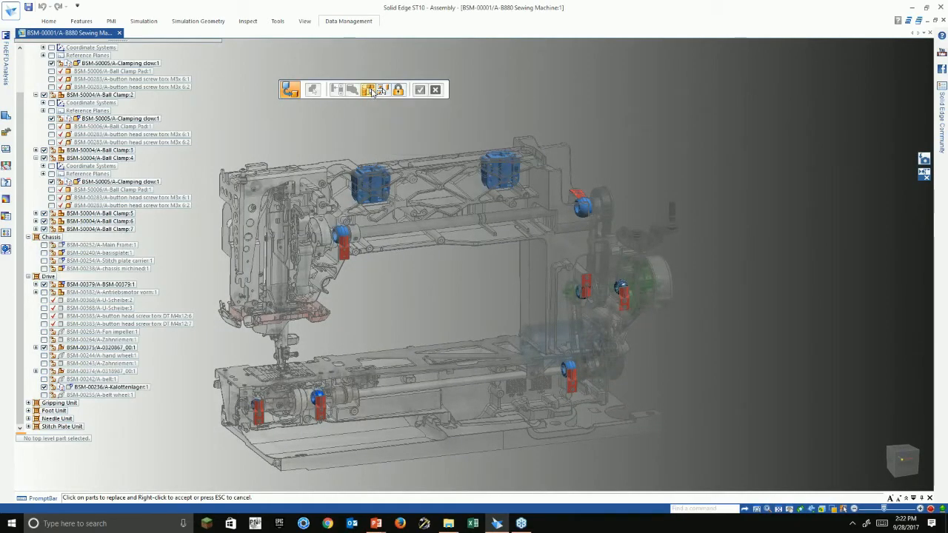
{"action": "left_click", "coordinate": [372, 91]}
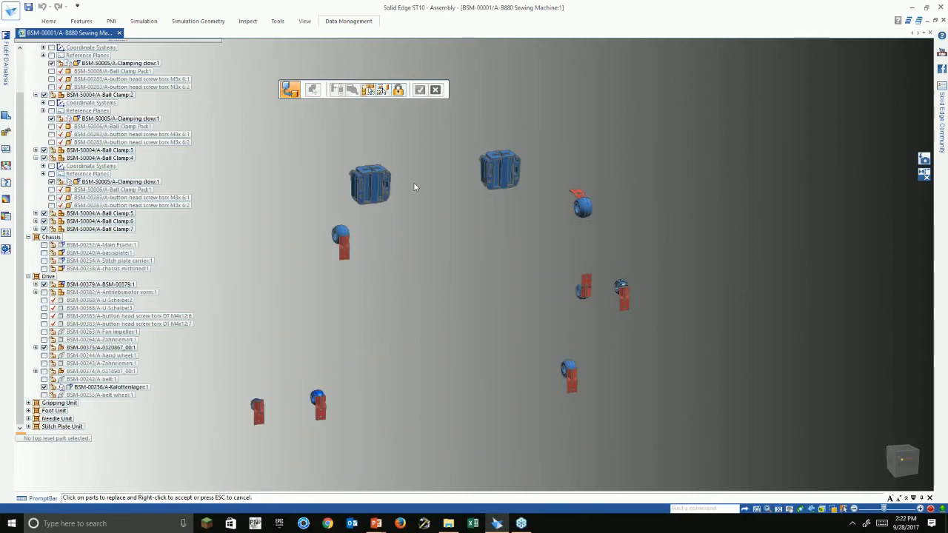
{"action": "left_click", "coordinate": [369, 90]}
{"action": "left_click", "coordinate": [370, 90]}
Step: View the outdated components from the front and limit them to parts with newer released revisions
{"action": "left_click", "coordinate": [902, 453]}
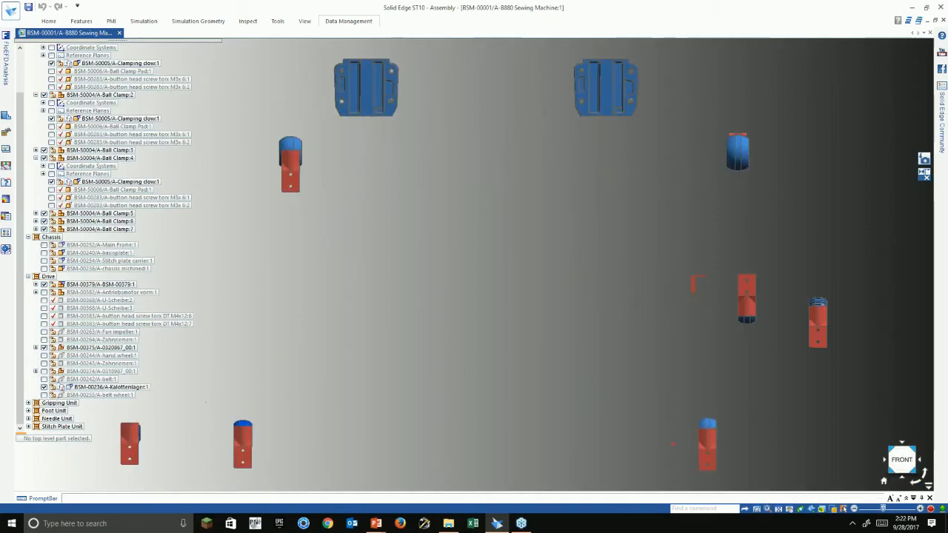
{"action": "left_click", "coordinate": [844, 509]}
{"action": "left_click", "coordinate": [844, 509]}
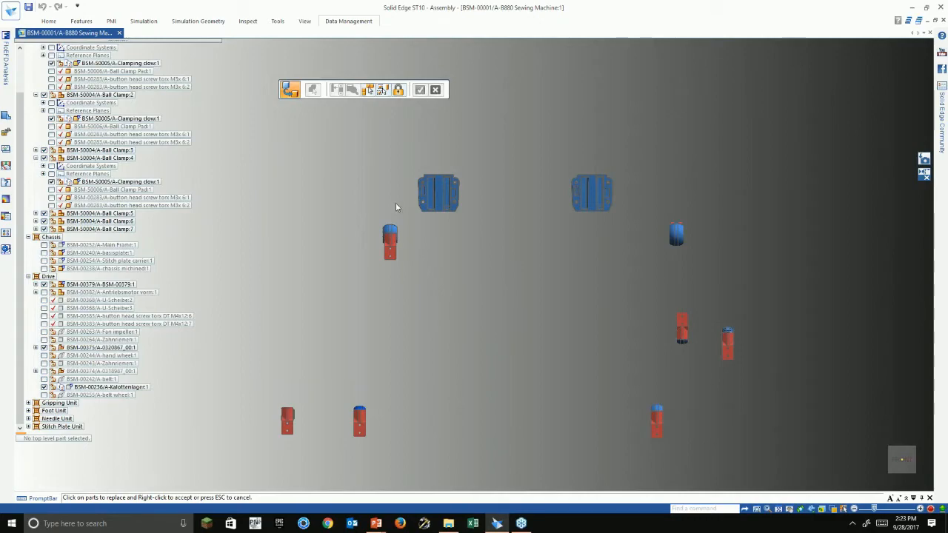
{"action": "scroll", "coordinate": [365, 258], "scroll_direction": "down", "scroll_amount": 1}
{"action": "scroll", "coordinate": [496, 291], "scroll_direction": "up", "scroll_amount": 1}
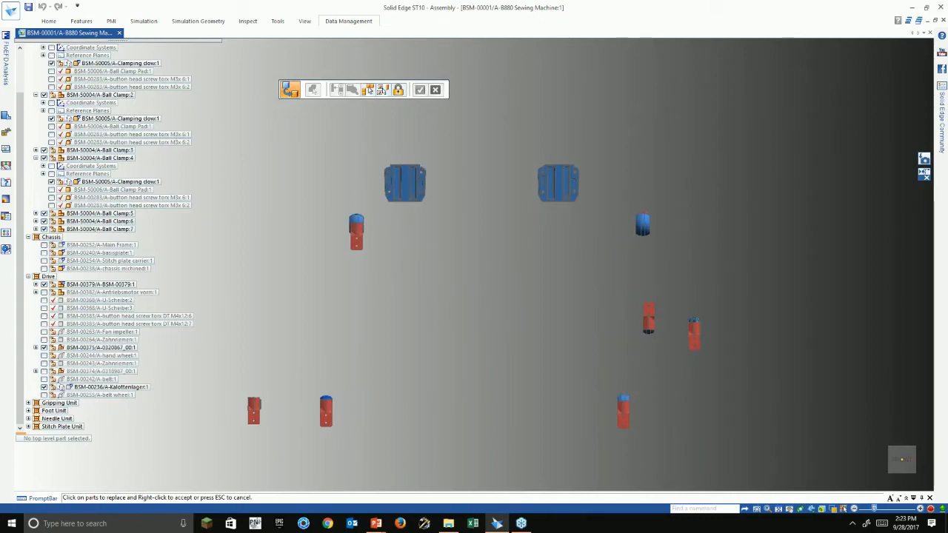
{"action": "left_click", "coordinate": [398, 91]}
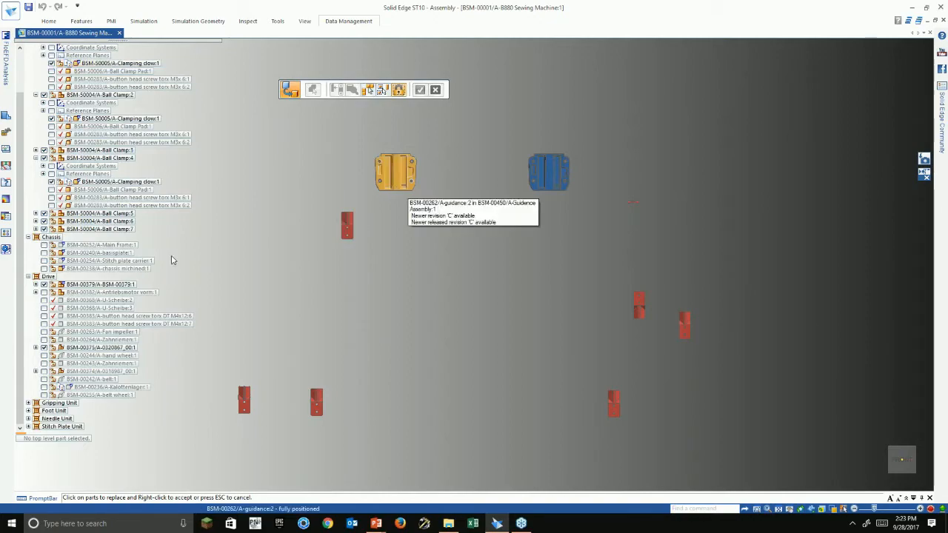
Step: Select all the red clamping parts below the two guidance parts and replace them with their newer released revision
{"action": "scroll", "coordinate": [495, 347], "scroll_direction": "down", "scroll_amount": 1}
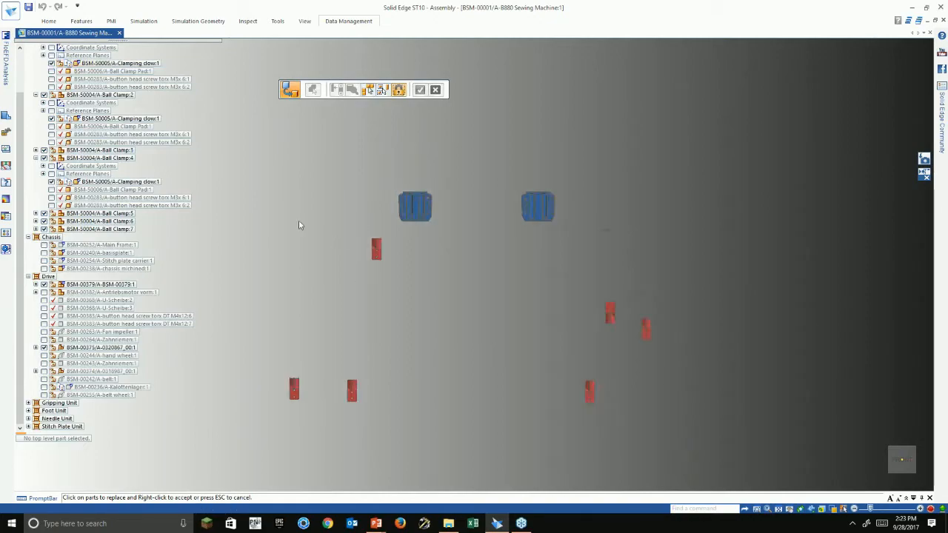
{"action": "left_click_drag", "start_coordinate": [259, 228], "coordinate": [685, 442]}
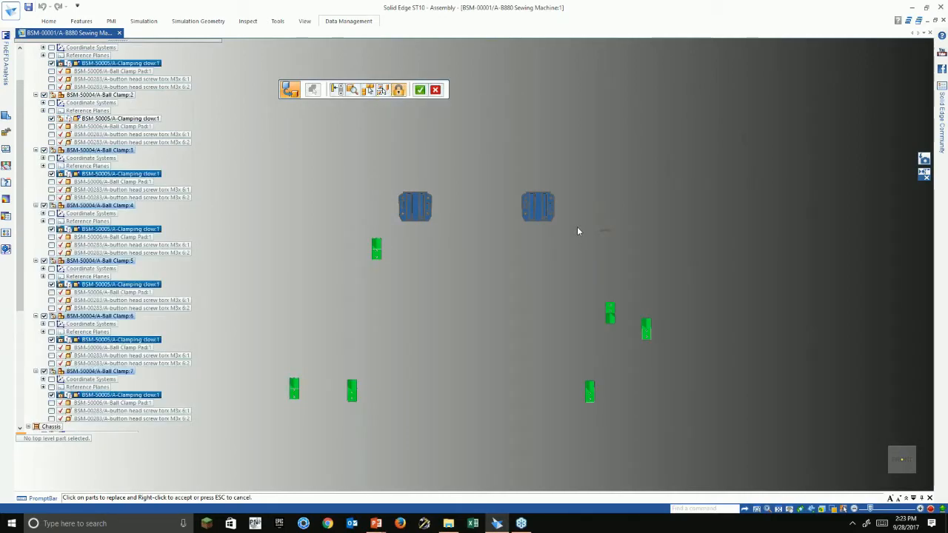
{"action": "right_click", "coordinate": [443, 296]}
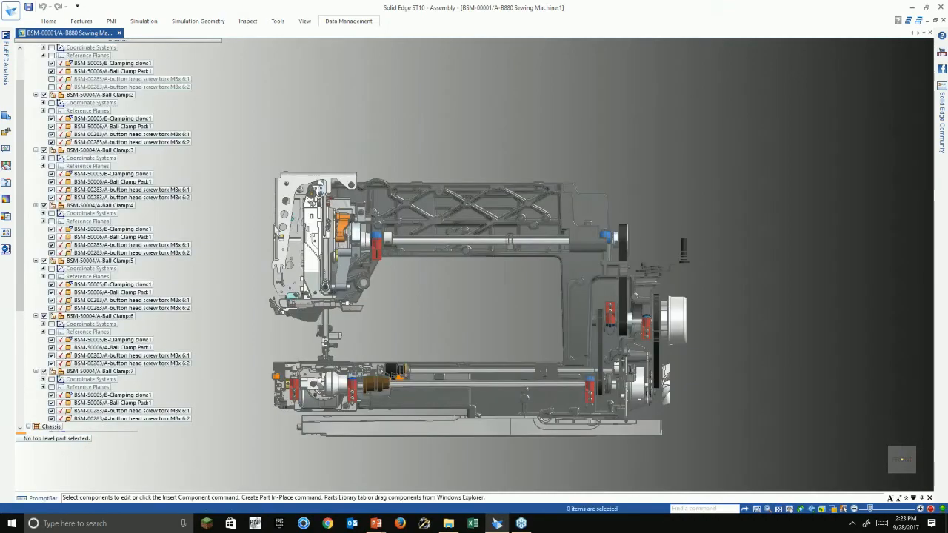
Step: Examine the slot in the replaced clamping part of Ball Clamp:1 up close, selecting the part and clearing the selection
{"action": "scroll", "coordinate": [377, 252], "scroll_direction": "up", "scroll_amount": 6}
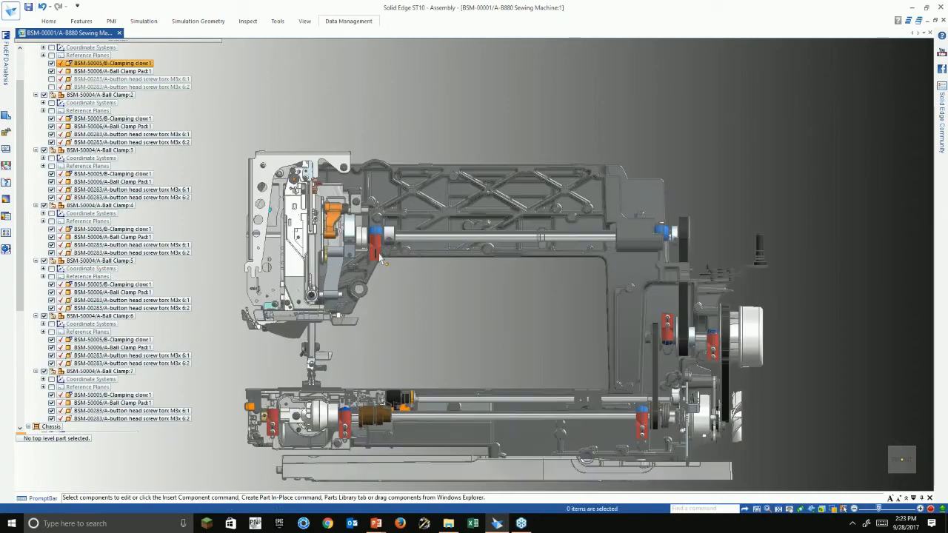
{"action": "scroll", "coordinate": [379, 256], "scroll_direction": "up", "scroll_amount": 2}
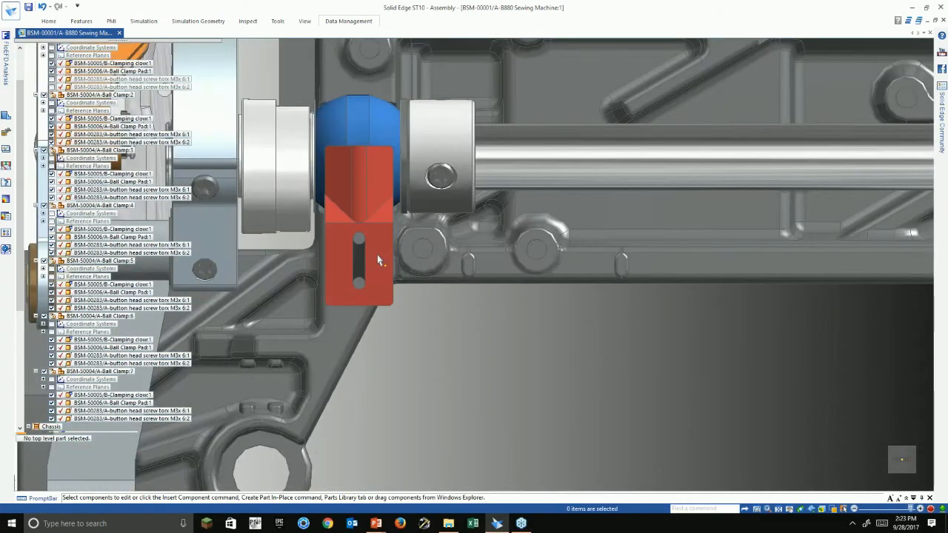
{"action": "left_click", "coordinate": [378, 261]}
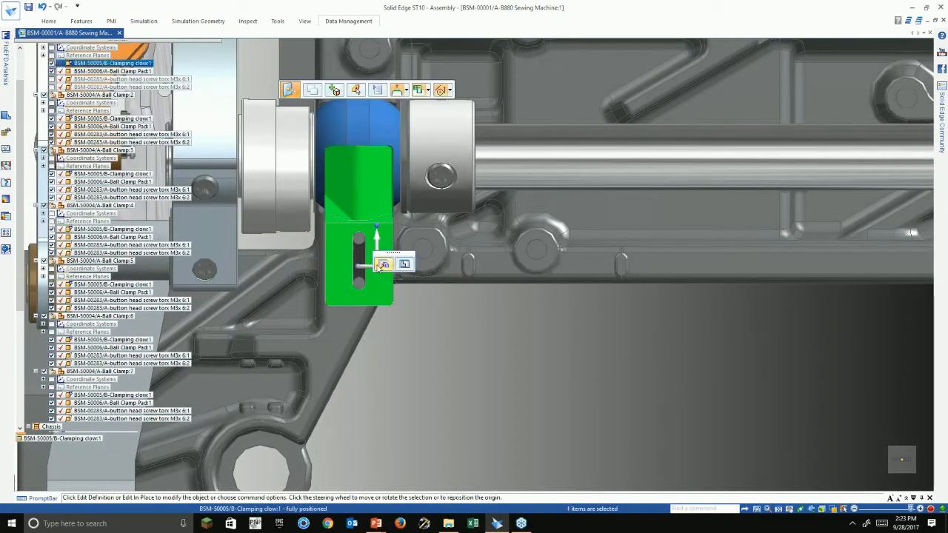
{"action": "scroll", "coordinate": [393, 306], "scroll_direction": "up", "scroll_amount": 1}
{"action": "scroll", "coordinate": [393, 306], "scroll_direction": "up", "scroll_amount": 1}
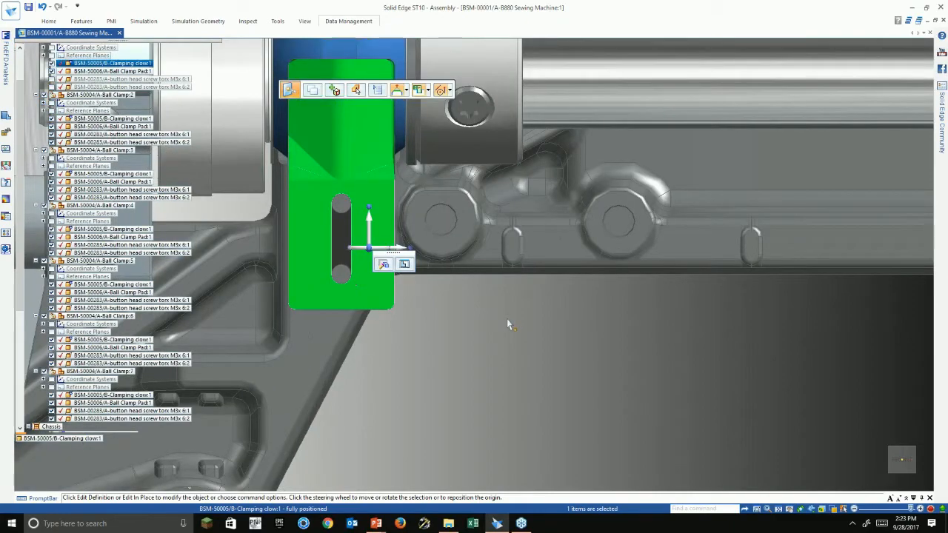
{"action": "double_click", "coordinate": [97, 65]}
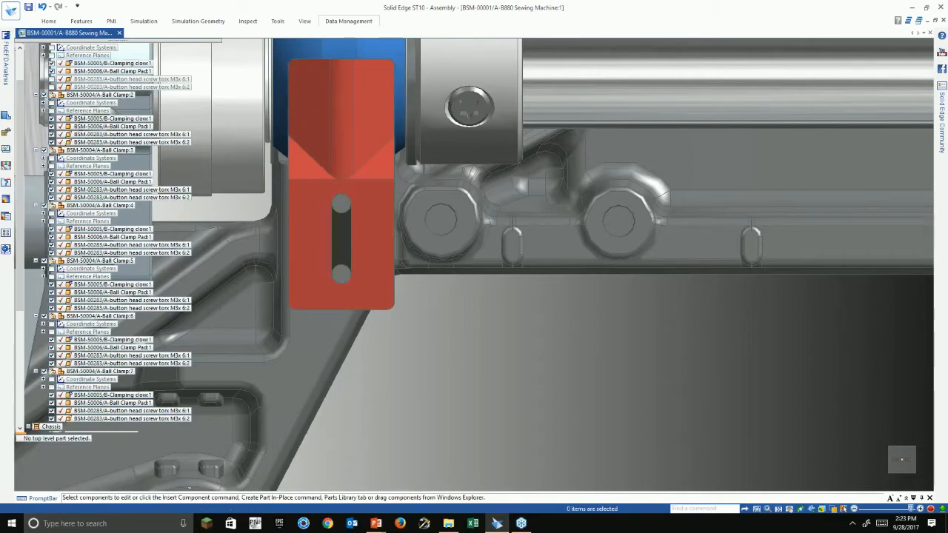
Step: Apply the 04-Drive Clamps display configuration to the assembly and close the configuration list
{"action": "right_click", "coordinate": [460, 306]}
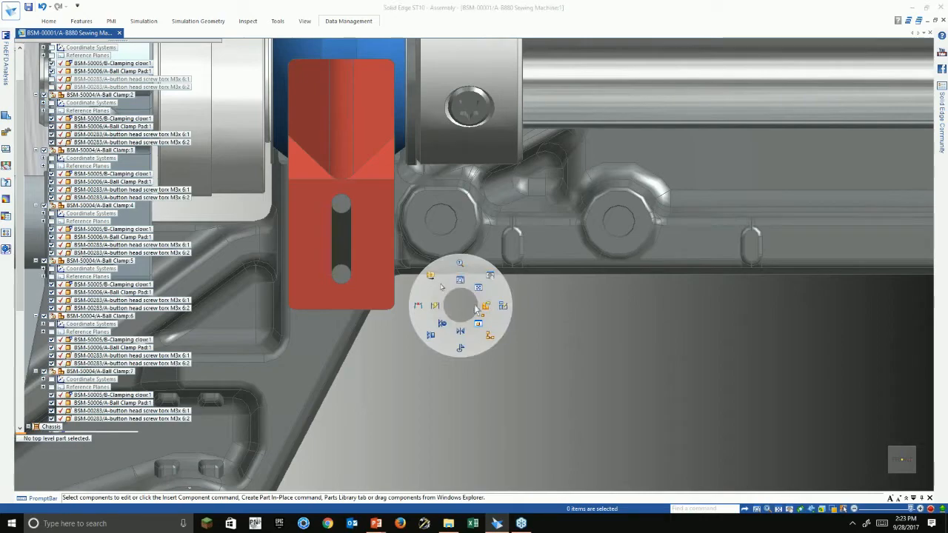
{"action": "left_click", "coordinate": [483, 306]}
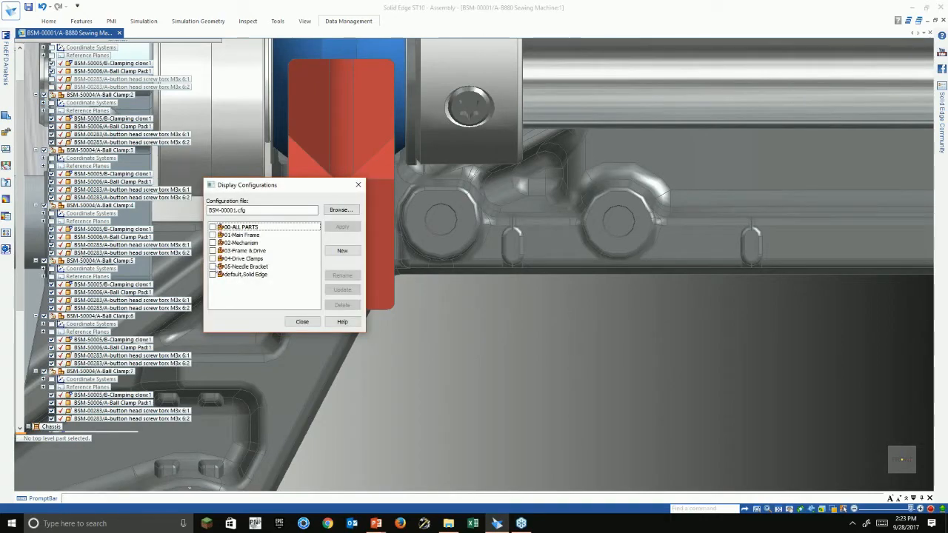
{"action": "left_click", "coordinate": [213, 258]}
{"action": "left_click", "coordinate": [342, 227]}
{"action": "left_click", "coordinate": [300, 320]}
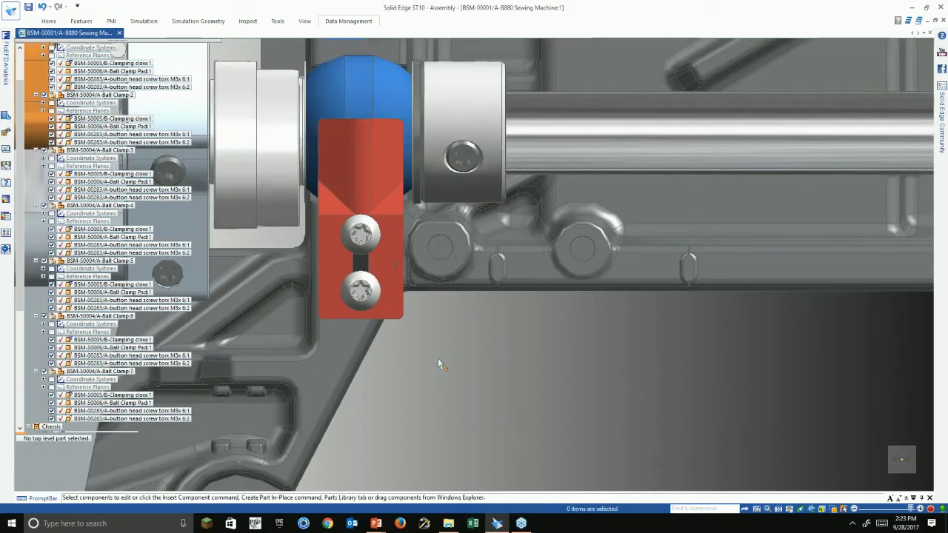
Step: Select the whole Ball Clamp:1 subassembly and start a new revision of BSM-50004_A.asm from Revisions
{"action": "scroll", "coordinate": [438, 358], "scroll_direction": "down", "scroll_amount": 1}
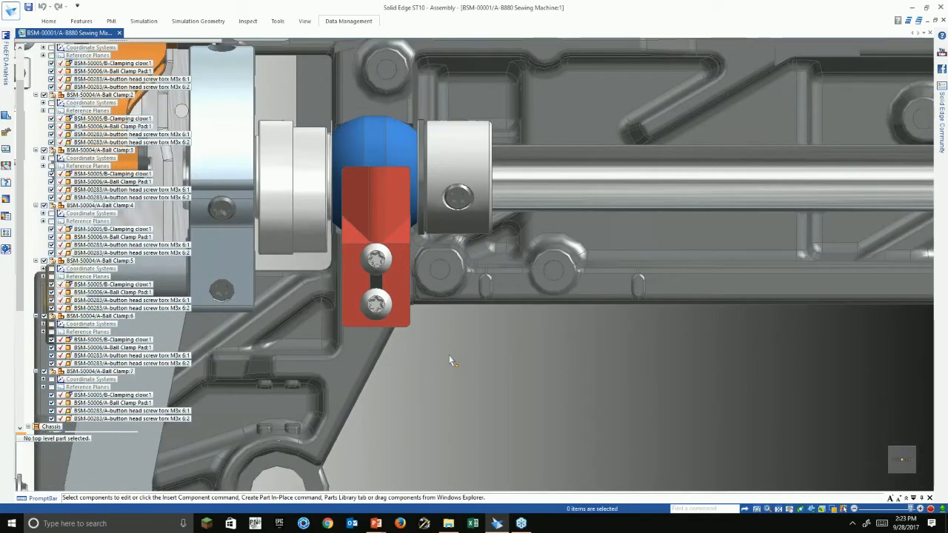
{"action": "right_click", "coordinate": [403, 320]}
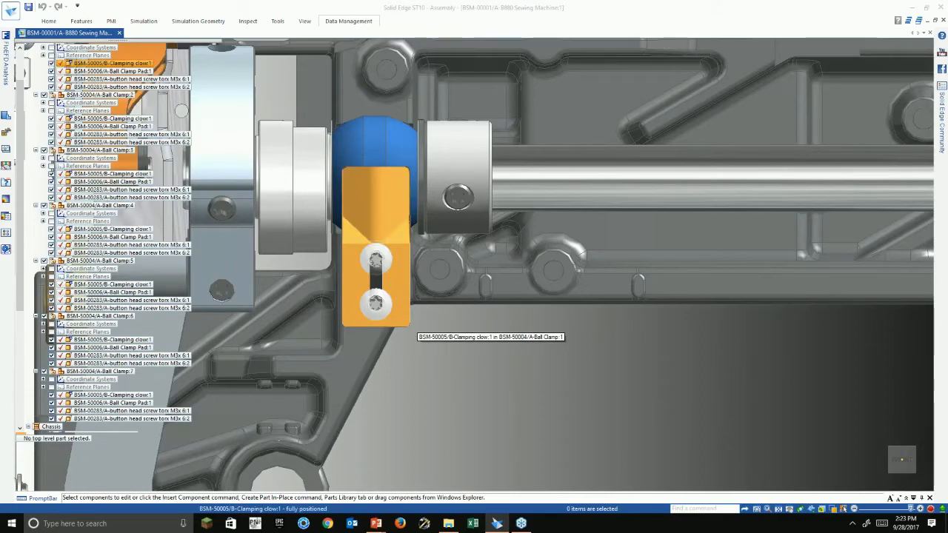
{"action": "left_click", "coordinate": [453, 345]}
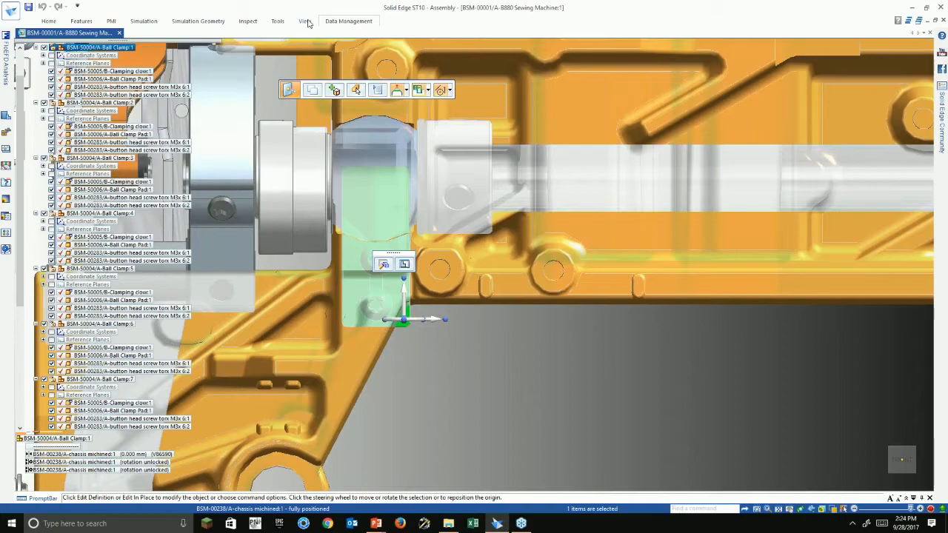
{"action": "left_click", "coordinate": [342, 23]}
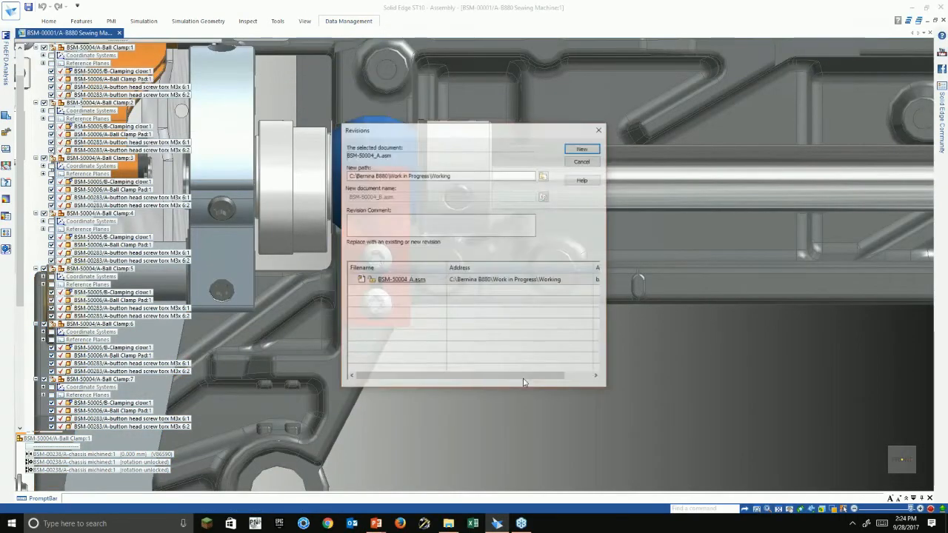
{"action": "left_click", "coordinate": [594, 151]}
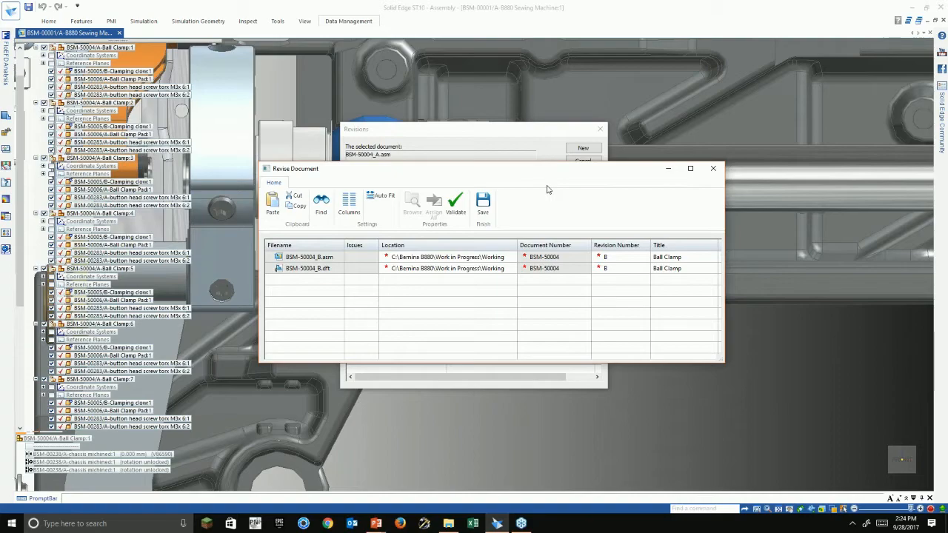
Step: Save revision B of the Ball Clamp assembly and its draft, replacing all occurrences in the entire assembly
{"action": "left_click", "coordinate": [298, 257]}
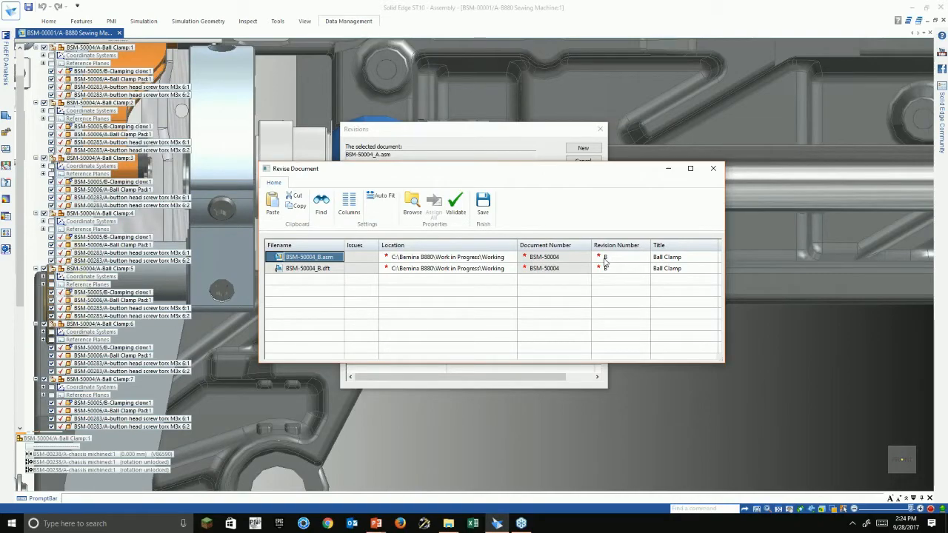
{"action": "left_click", "coordinate": [483, 201]}
{"action": "left_click", "coordinate": [315, 270]}
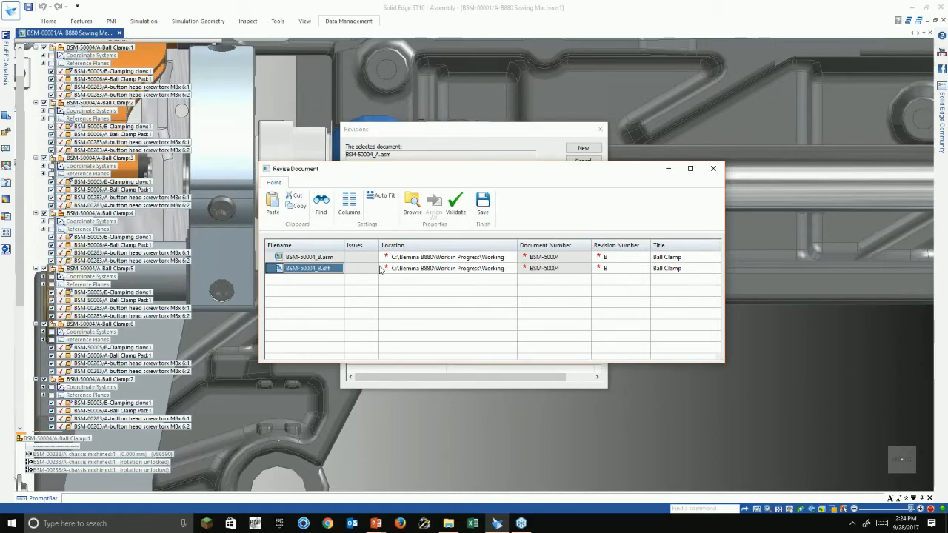
{"action": "left_click", "coordinate": [483, 203]}
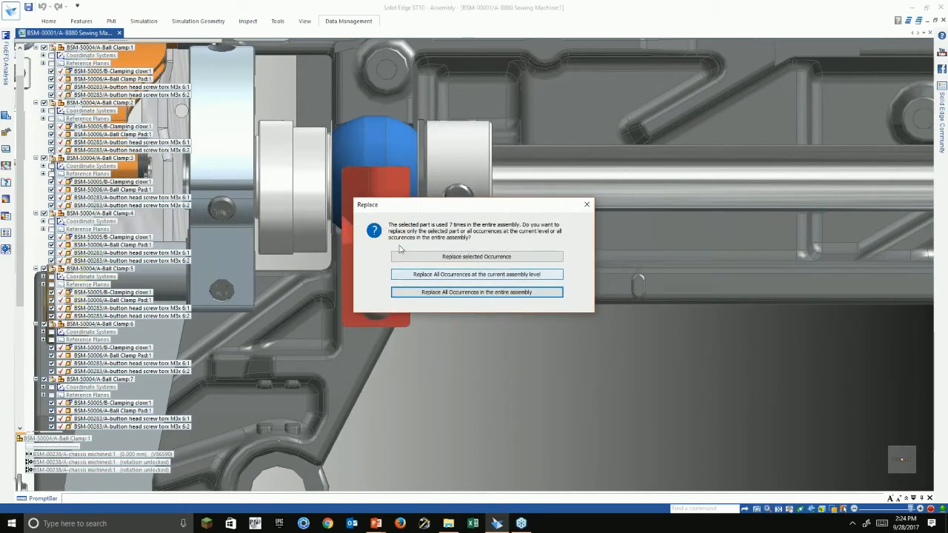
{"action": "left_click_drag", "start_coordinate": [463, 205], "coordinate": [532, 158]}
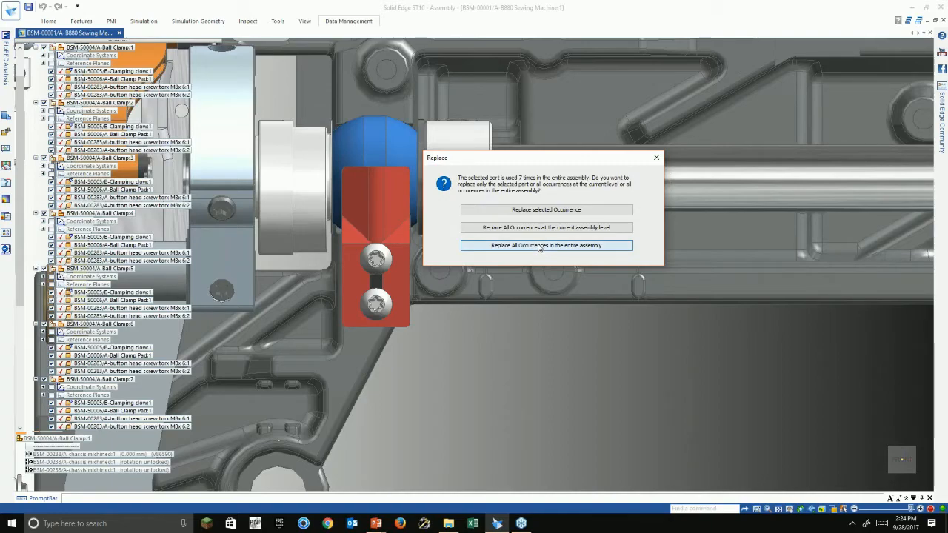
{"action": "left_click", "coordinate": [539, 246]}
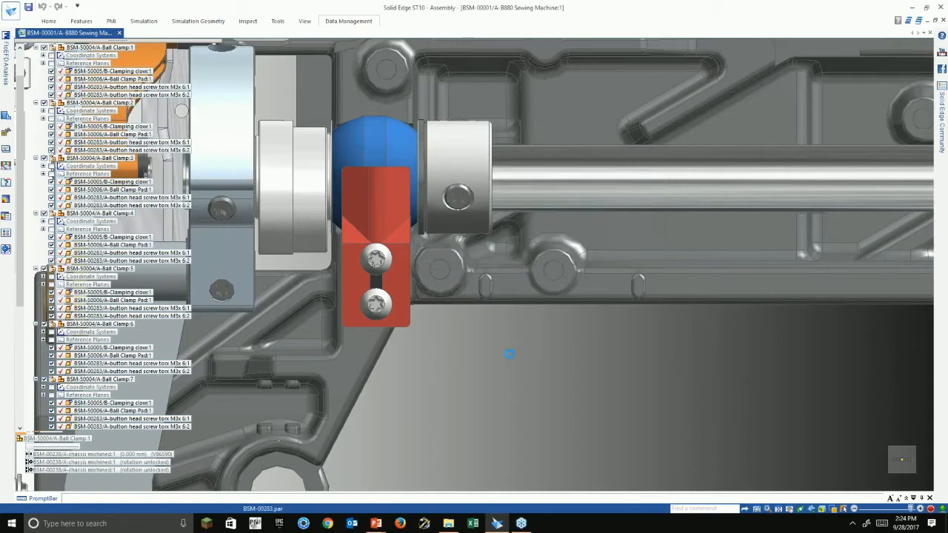
Step: Examine the revised ball clamps along the upper and lower shafts of the sewing machine
{"action": "scroll", "coordinate": [455, 341], "scroll_direction": "down", "scroll_amount": 3}
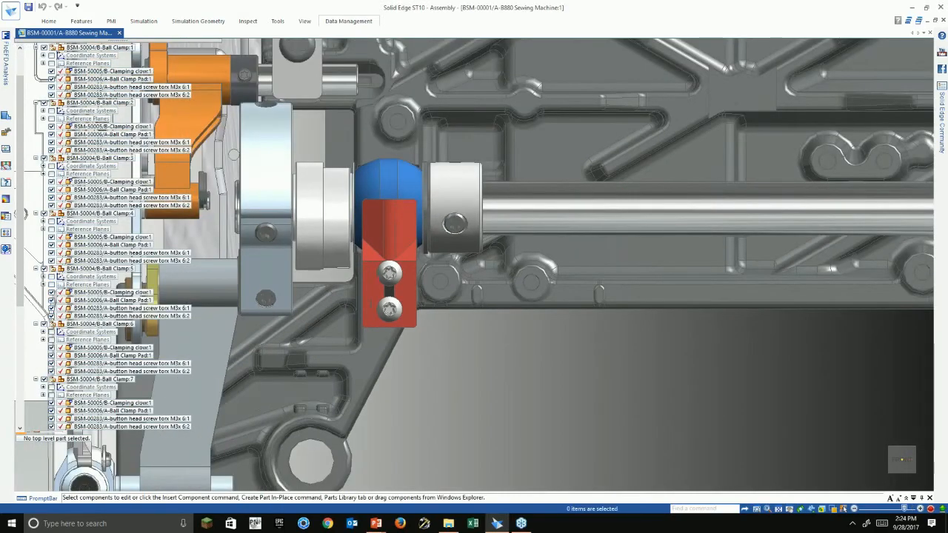
{"action": "scroll", "coordinate": [418, 278], "scroll_direction": "down", "scroll_amount": 5}
{"action": "scroll", "coordinate": [414, 437], "scroll_direction": "up", "scroll_amount": 6}
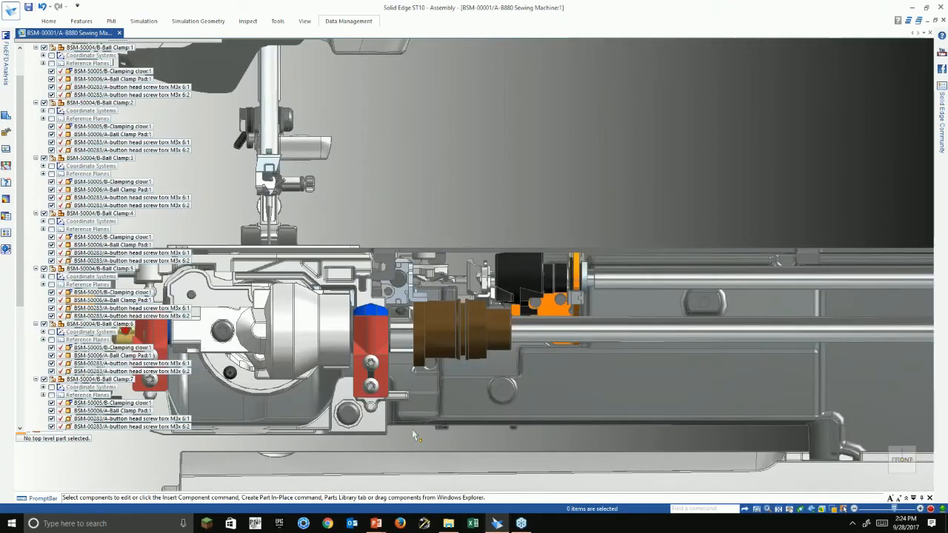
{"action": "middle_click_drag", "start_coordinate": [614, 370], "coordinate": [322, 342], "text": "shift"}
{"action": "scroll", "coordinate": [274, 348], "scroll_direction": "down", "scroll_amount": 4}
{"action": "middle_click_drag", "start_coordinate": [322, 326], "coordinate": [600, 468], "text": "shift"}
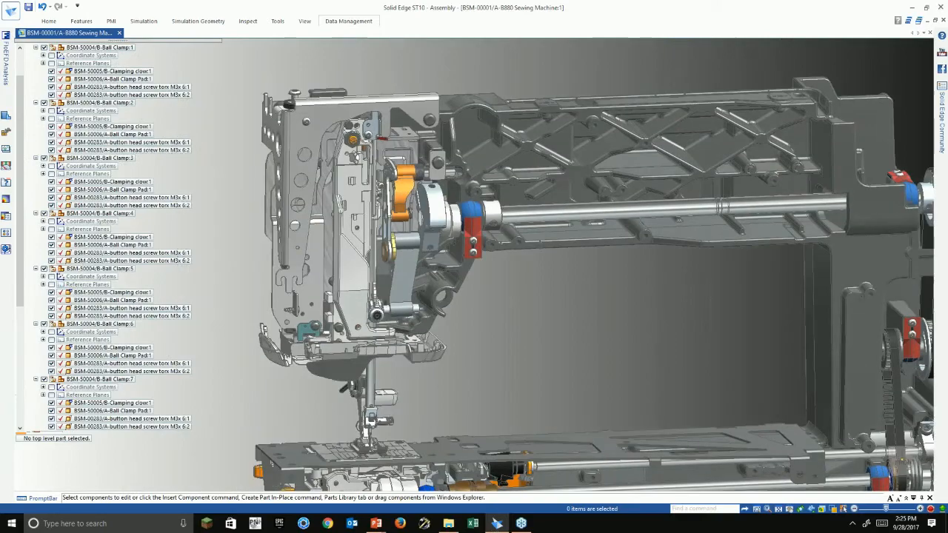
Step: Select the revised Ball Clamp:1 subassembly and open its drawing, dismissing the out-of-date views notice
{"action": "scroll", "coordinate": [486, 232], "scroll_direction": "up", "scroll_amount": 6}
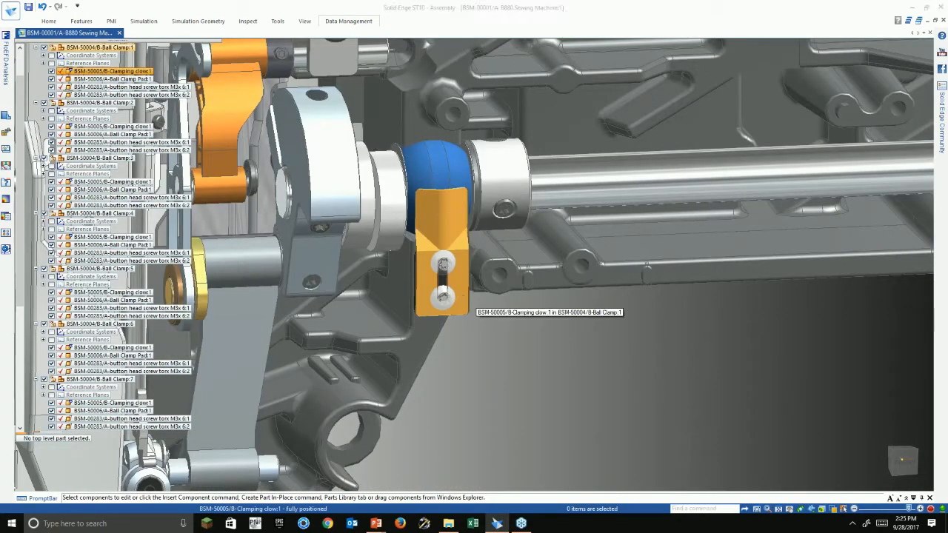
{"action": "right_click", "coordinate": [489, 285]}
{"action": "left_click", "coordinate": [513, 322]}
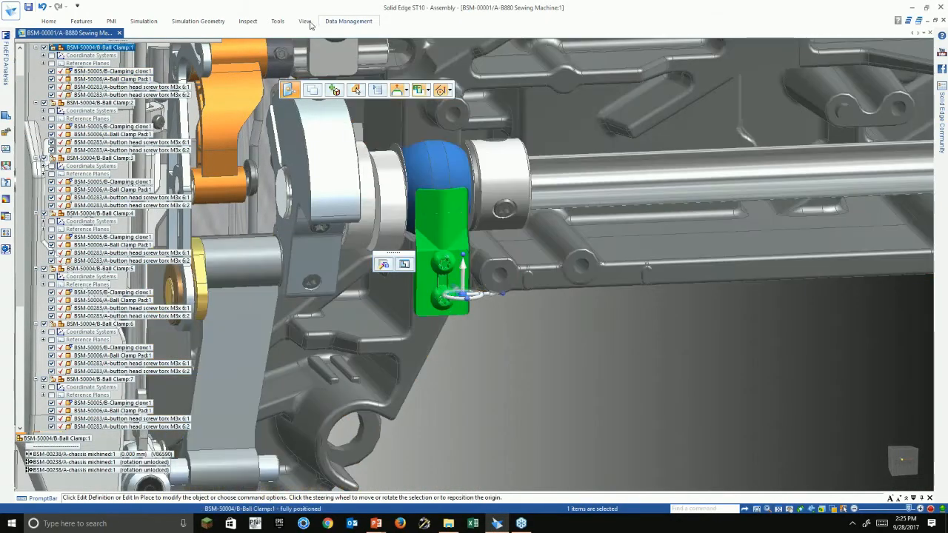
{"action": "left_click", "coordinate": [343, 23]}
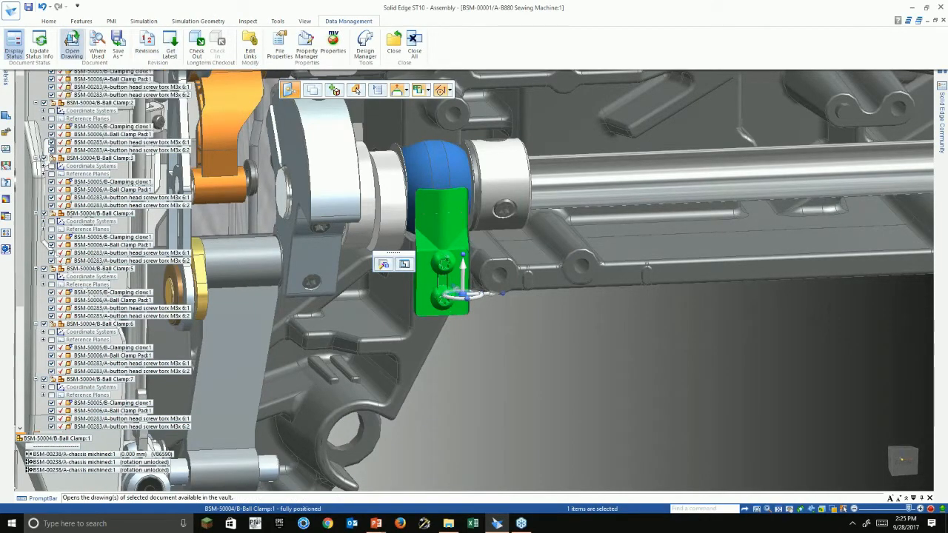
{"action": "left_click", "coordinate": [72, 43]}
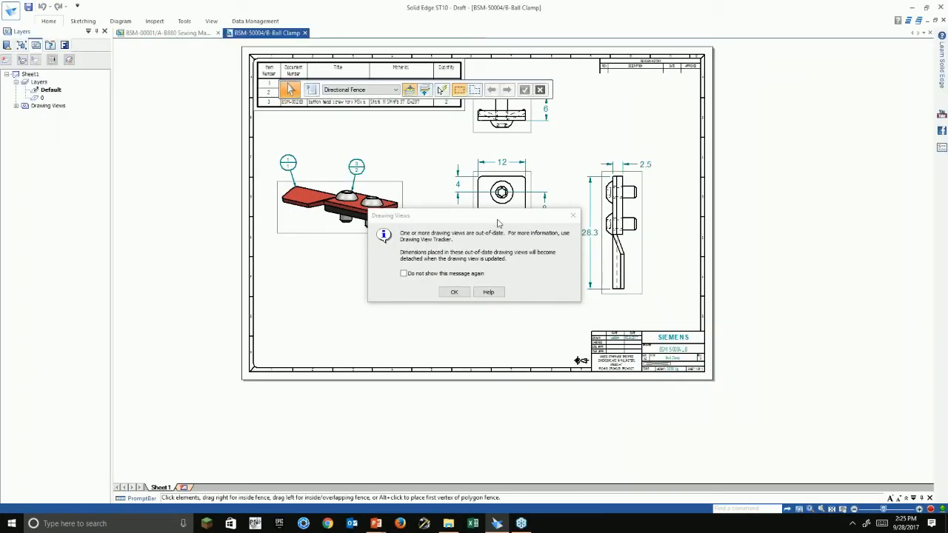
{"action": "left_click", "coordinate": [454, 292]}
Step: Update the out-of-date drawing views of the Ball Clamp drawing to match the slotted clamping part
{"action": "scroll", "coordinate": [406, 333], "scroll_direction": "up", "scroll_amount": 2}
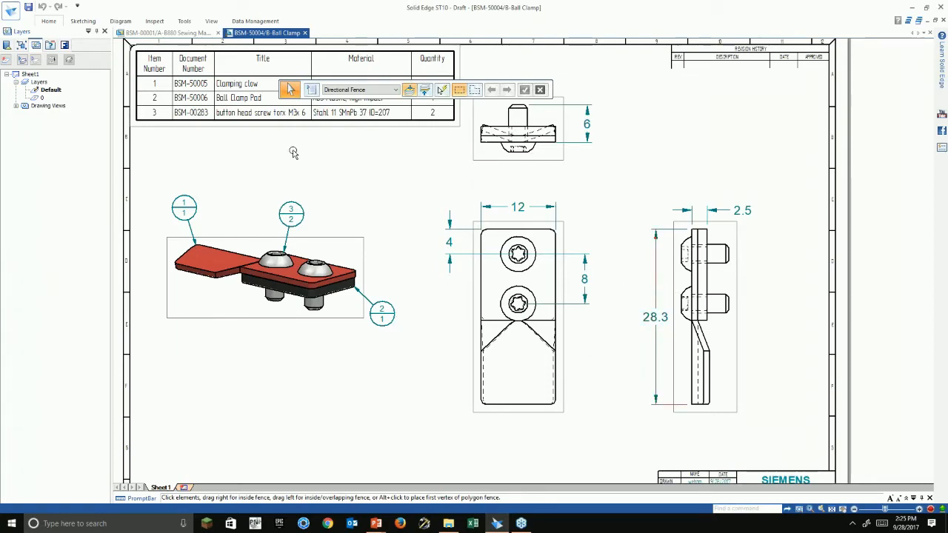
{"action": "scroll", "coordinate": [527, 248], "scroll_direction": "up", "scroll_amount": 3}
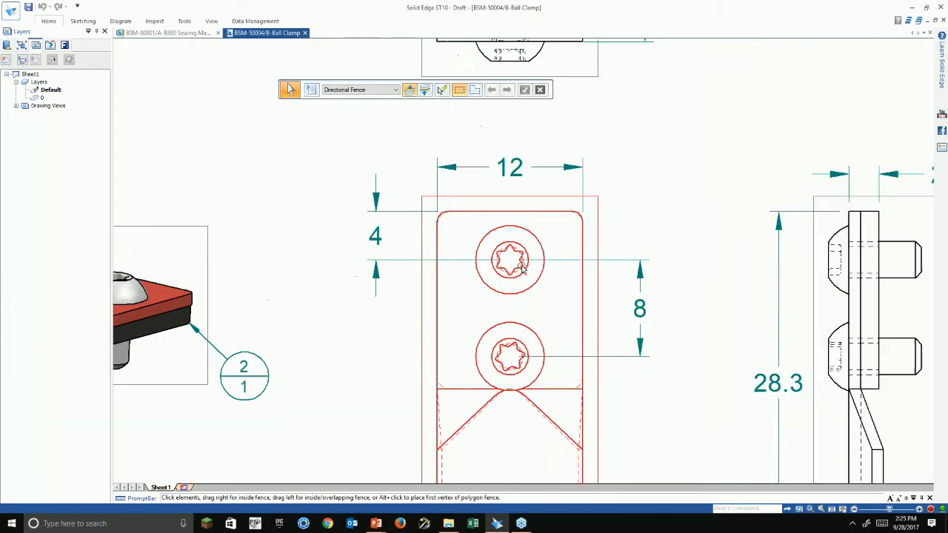
{"action": "right_click", "coordinate": [232, 132]}
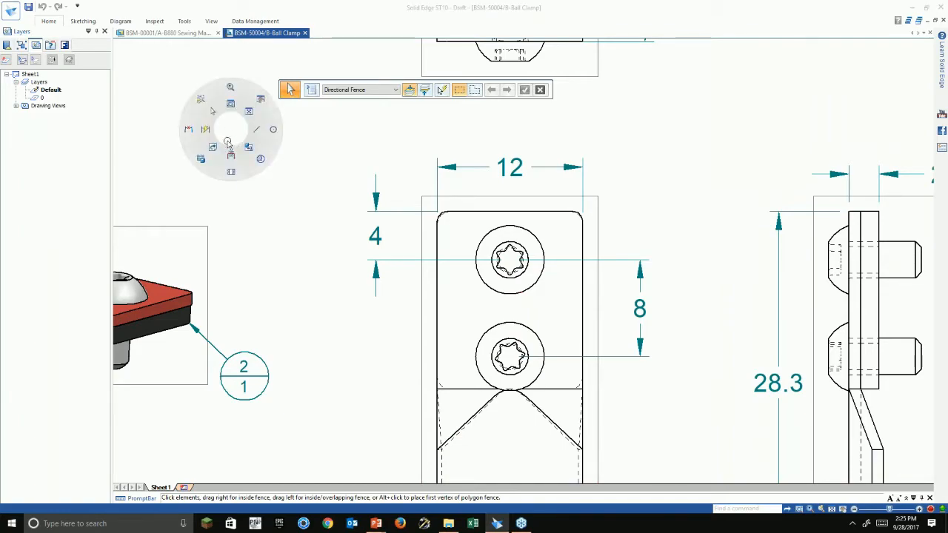
{"action": "left_click", "coordinate": [230, 154]}
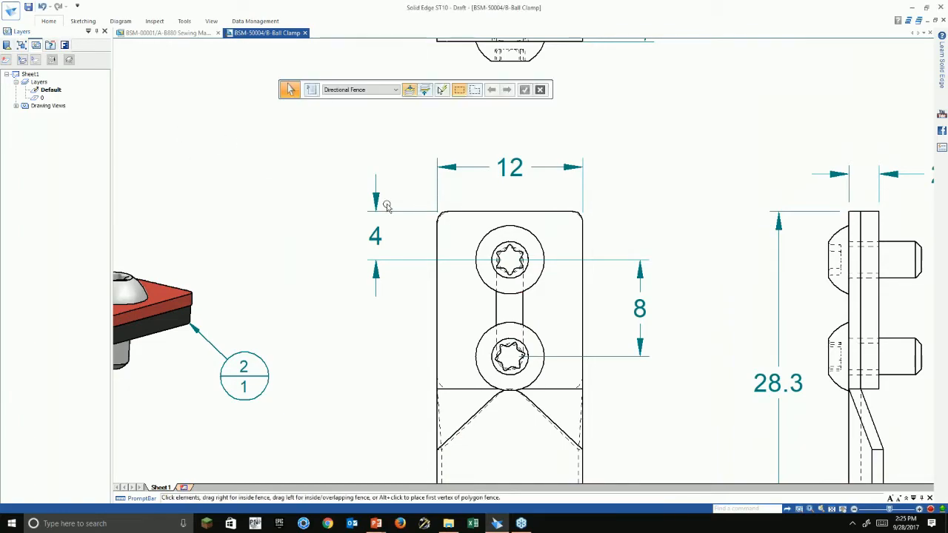
Step: Check the updated drawing views and the drawing number, title and revision in the title block
{"action": "scroll", "coordinate": [532, 239], "scroll_direction": "down", "scroll_amount": 2}
{"action": "scroll", "coordinate": [528, 240], "scroll_direction": "down", "scroll_amount": 6}
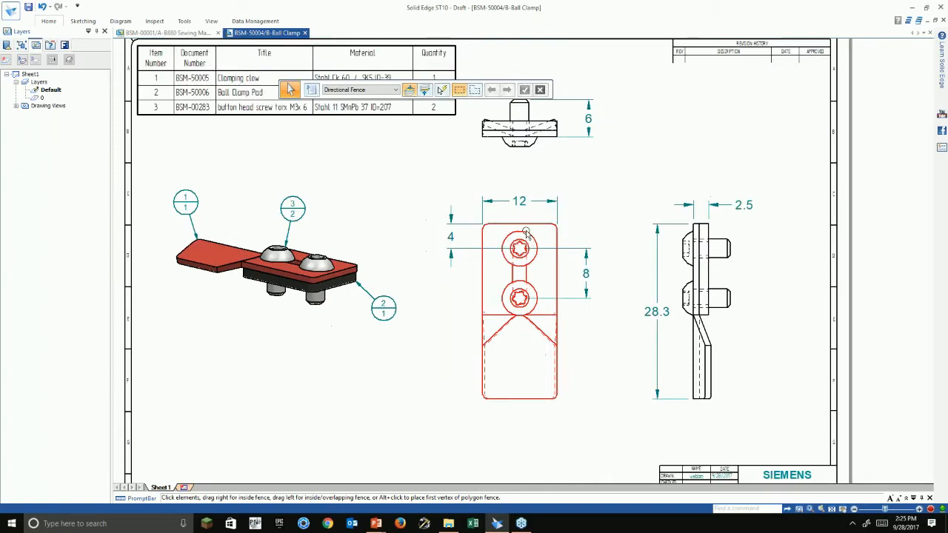
{"action": "scroll", "coordinate": [688, 373], "scroll_direction": "up", "scroll_amount": 6}
{"action": "scroll", "coordinate": [688, 374], "scroll_direction": "up", "scroll_amount": 4}
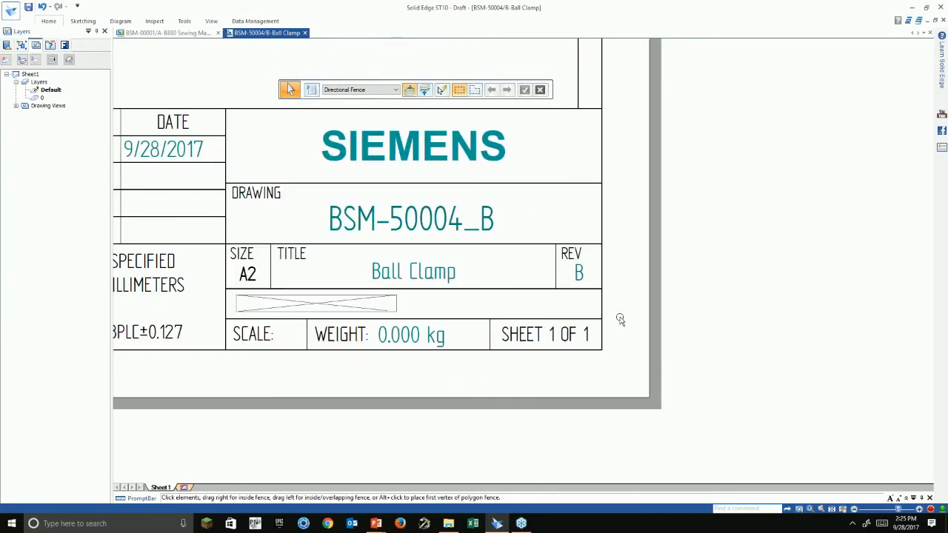
{"action": "scroll", "coordinate": [693, 336], "scroll_direction": "down", "scroll_amount": 1}
{"action": "scroll", "coordinate": [692, 336], "scroll_direction": "down", "scroll_amount": 1}
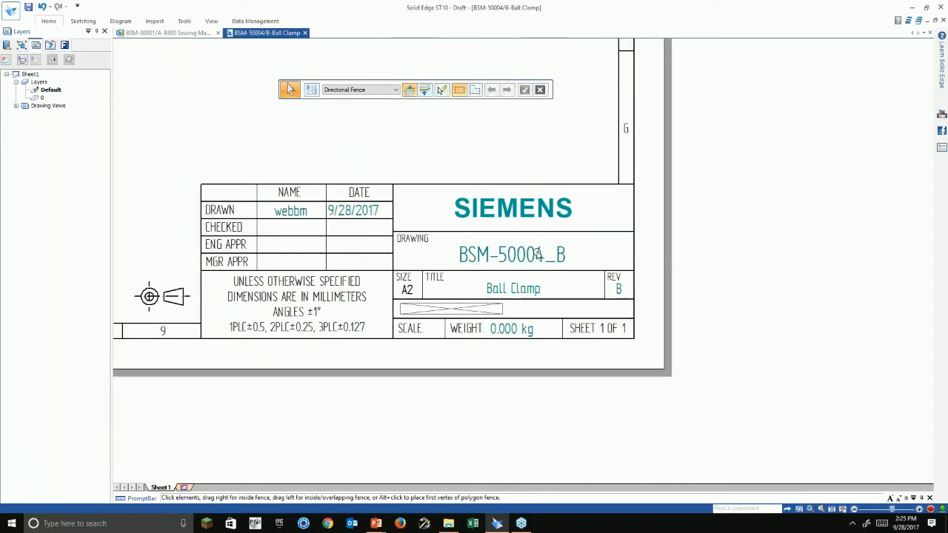
Step: Fit the whole Ball Clamp sheet in view, close the drawing and return to the sewing machine assembly
{"action": "scroll", "coordinate": [575, 254], "scroll_direction": "up", "scroll_amount": 3}
{"action": "scroll", "coordinate": [722, 361], "scroll_direction": "down", "scroll_amount": 2}
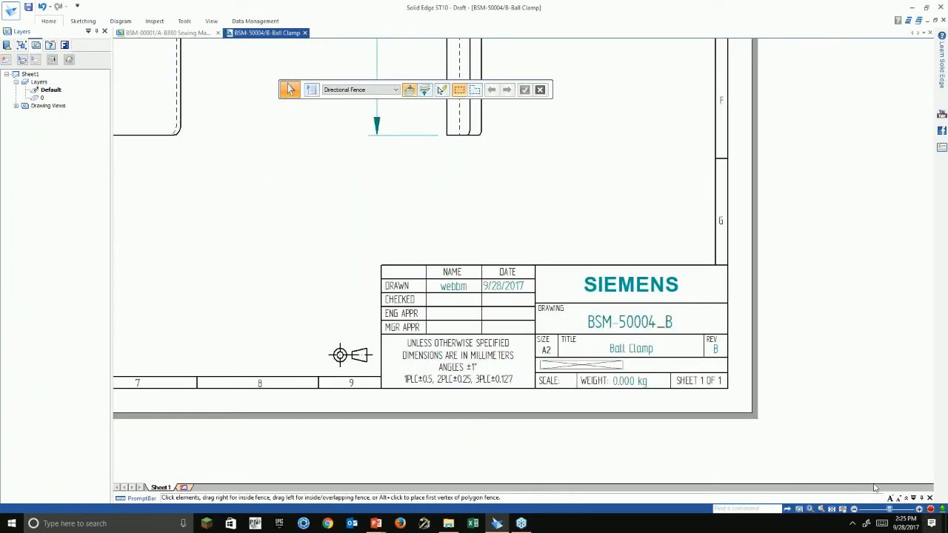
{"action": "left_click", "coordinate": [832, 509]}
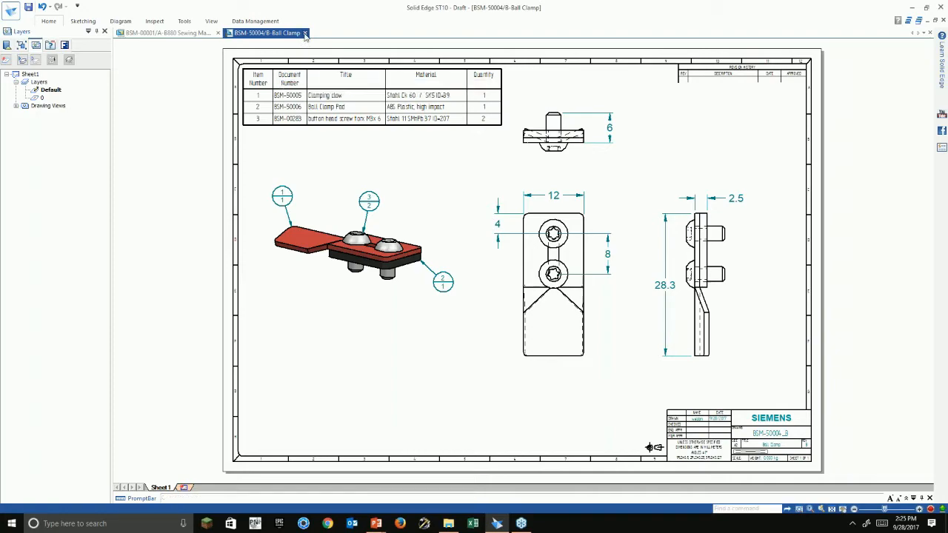
{"action": "left_click", "coordinate": [487, 302]}
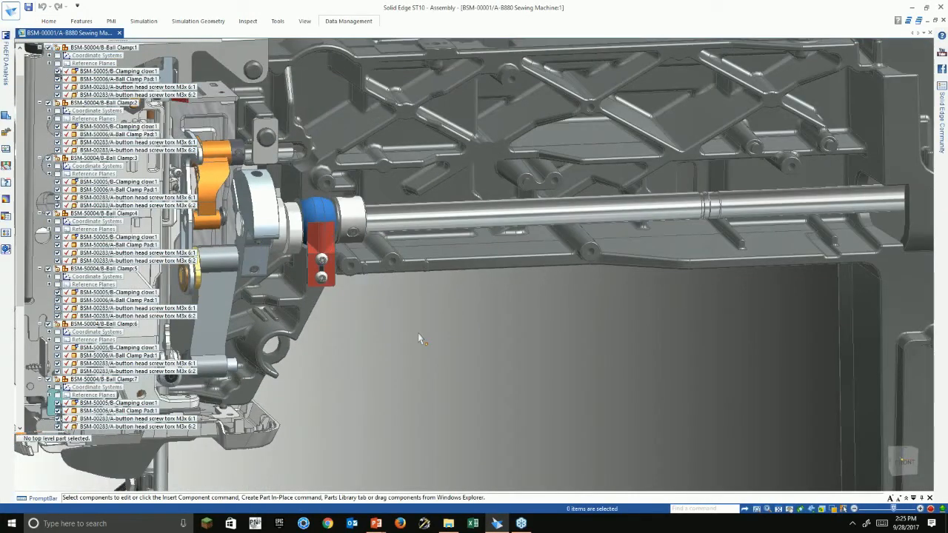
Step: Select the blue guidance part BSM-00262 on top of the sewing machine chassis and open its list of revisions
{"action": "scroll", "coordinate": [418, 333], "scroll_direction": "down", "scroll_amount": 4}
{"action": "middle_click_drag", "start_coordinate": [418, 337], "coordinate": [421, 415]}
{"action": "scroll", "coordinate": [427, 345], "scroll_direction": "up", "scroll_amount": 4}
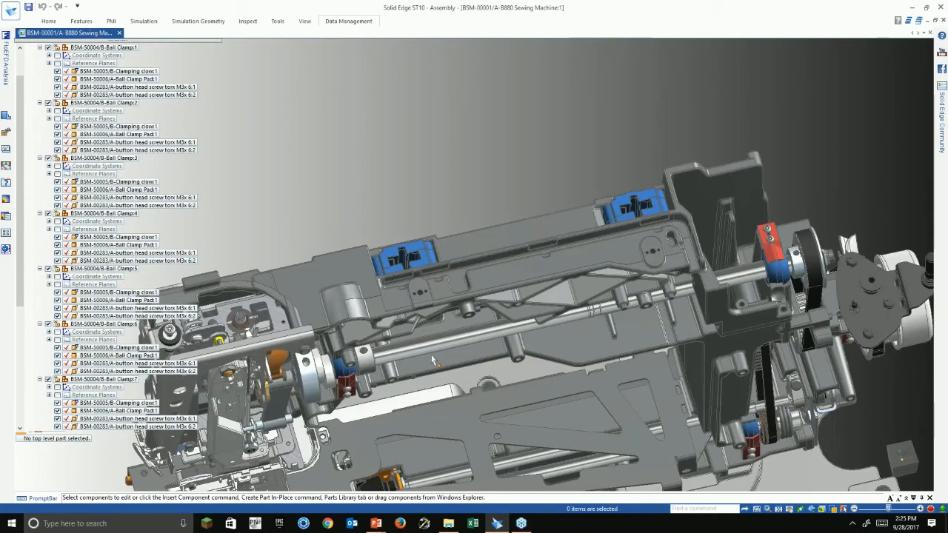
{"action": "scroll", "coordinate": [414, 276], "scroll_direction": "up", "scroll_amount": 2}
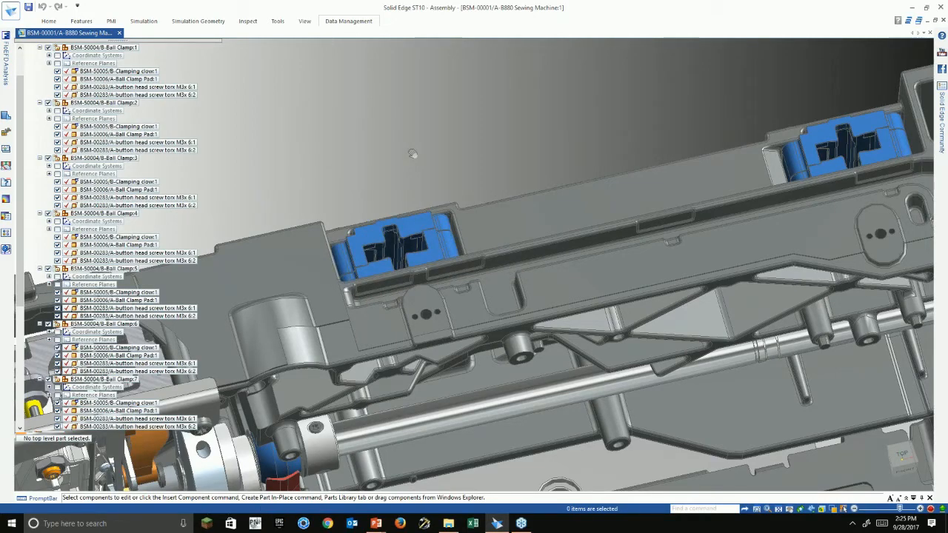
{"action": "middle_click_drag", "start_coordinate": [412, 153], "coordinate": [476, 236], "text": "shift"}
{"action": "left_click", "coordinate": [473, 314]}
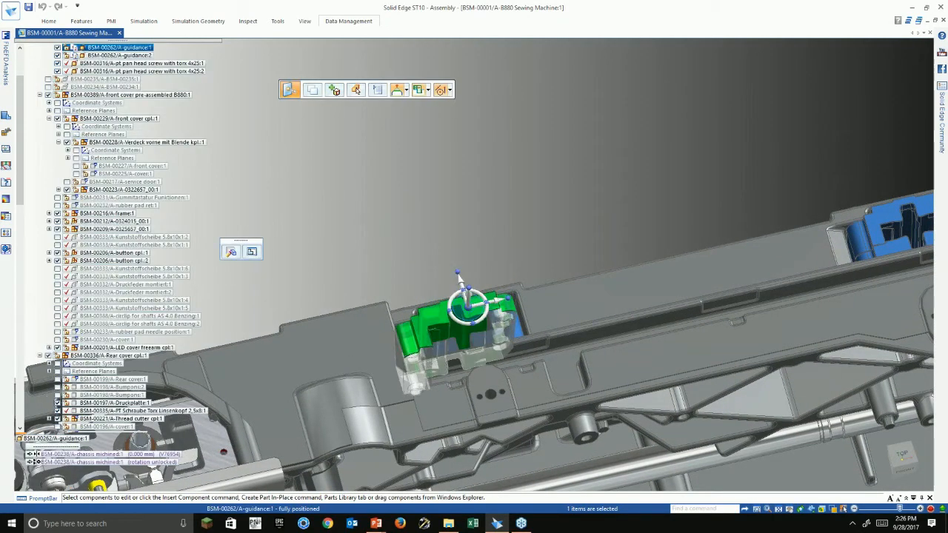
{"action": "left_click", "coordinate": [337, 20]}
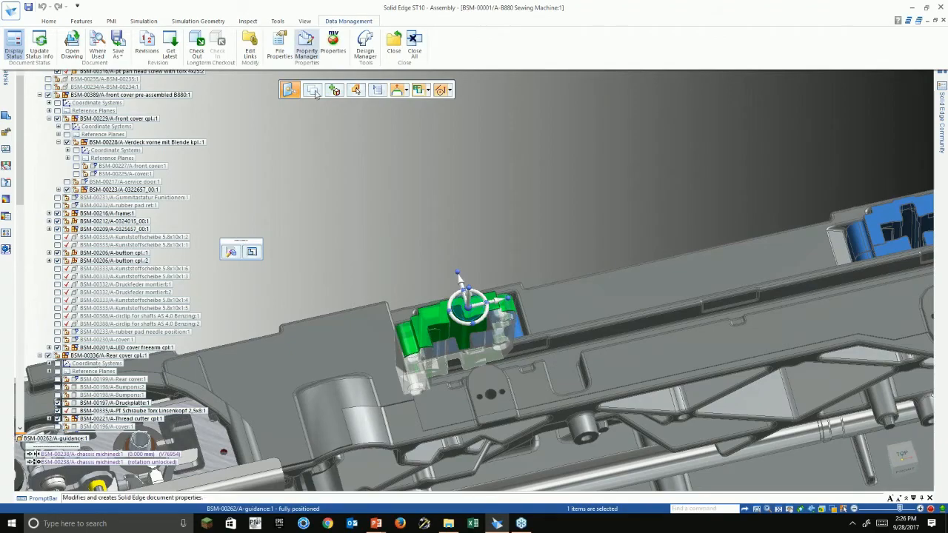
{"action": "left_click", "coordinate": [146, 44]}
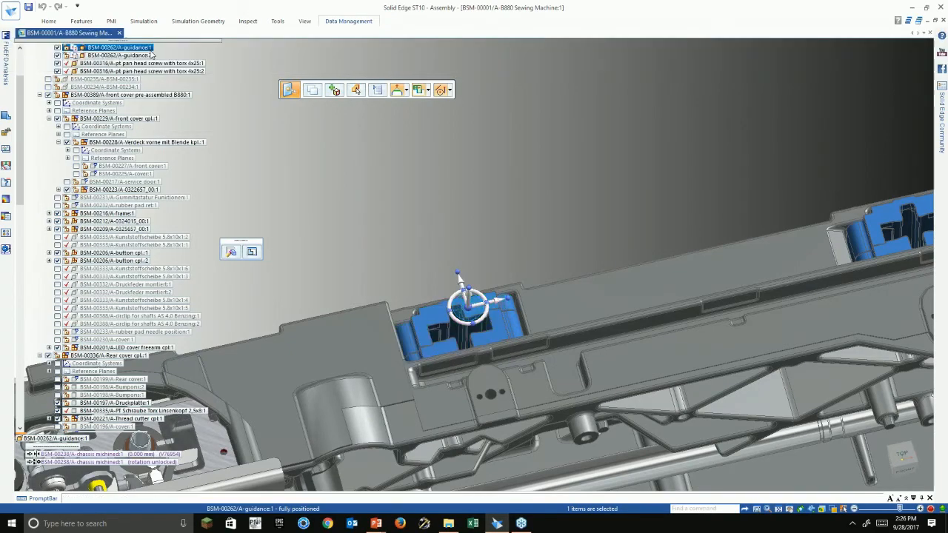
{"action": "left_click_drag", "start_coordinate": [469, 138], "coordinate": [290, 46]}
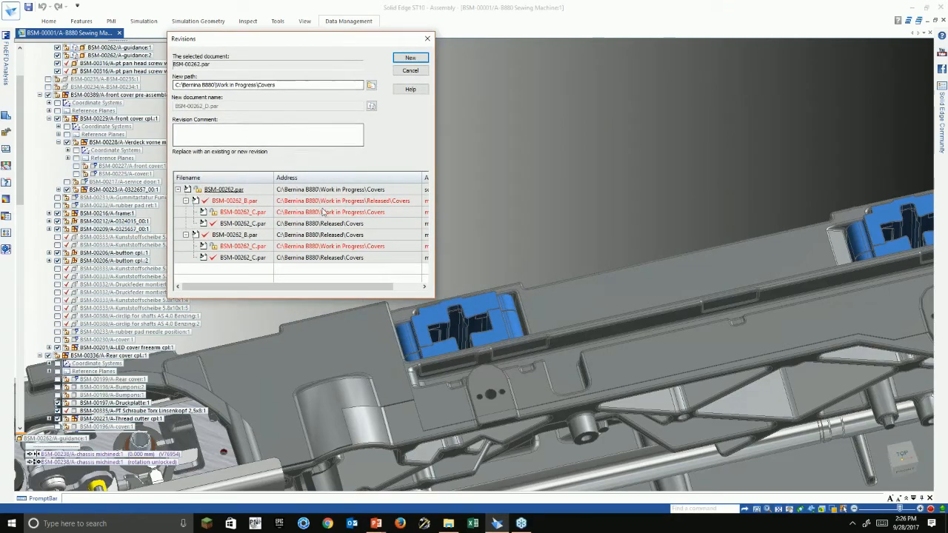
Step: Preview the guidance revisions BSM-00262_B.par and BSM-00262_C.par in the revision list to compare them
{"action": "left_click", "coordinate": [243, 224]}
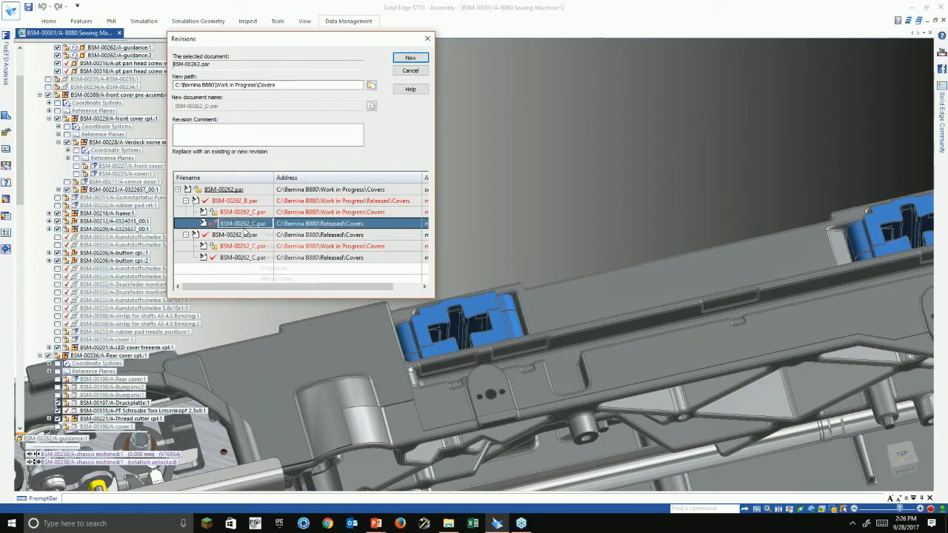
{"action": "right_click", "coordinate": [253, 225]}
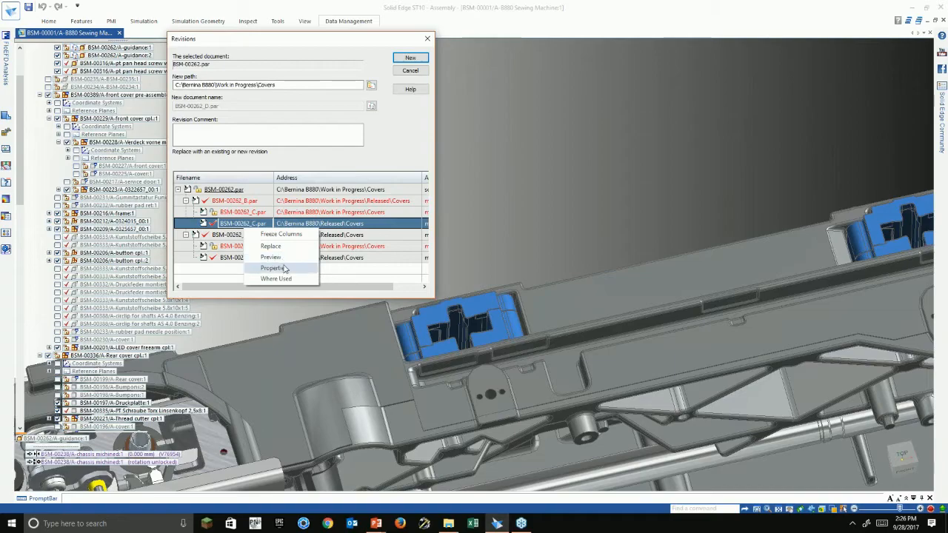
{"action": "left_click", "coordinate": [284, 256]}
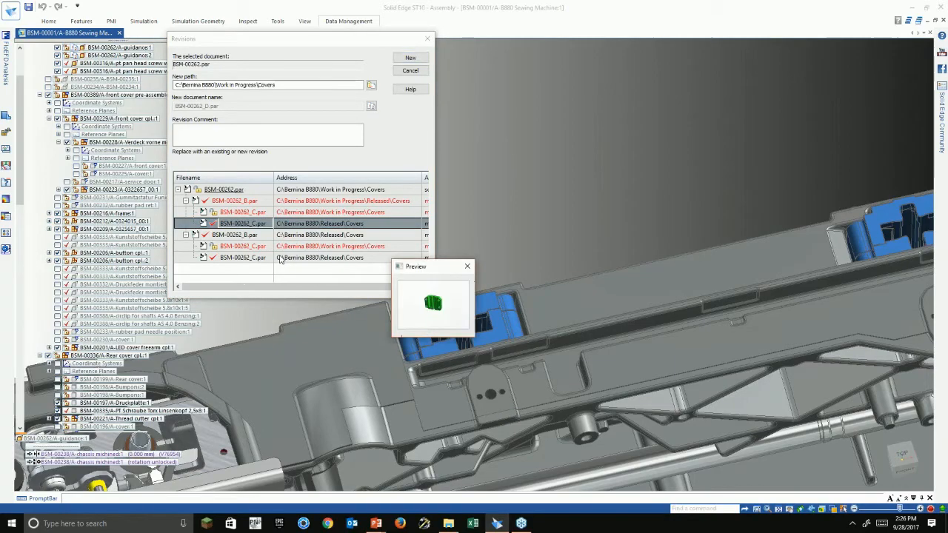
{"action": "left_click_drag", "start_coordinate": [441, 262], "coordinate": [542, 170]}
{"action": "left_click", "coordinate": [252, 213]}
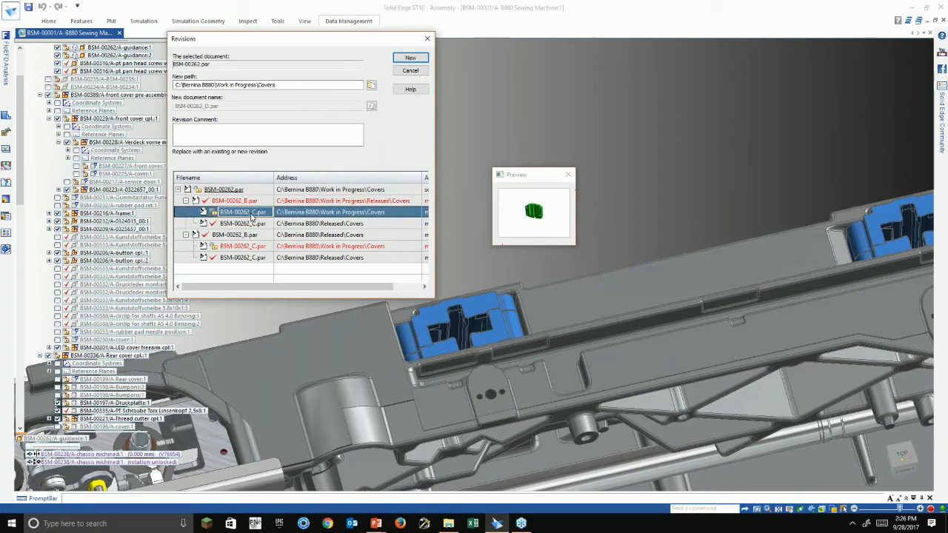
{"action": "left_click", "coordinate": [241, 204]}
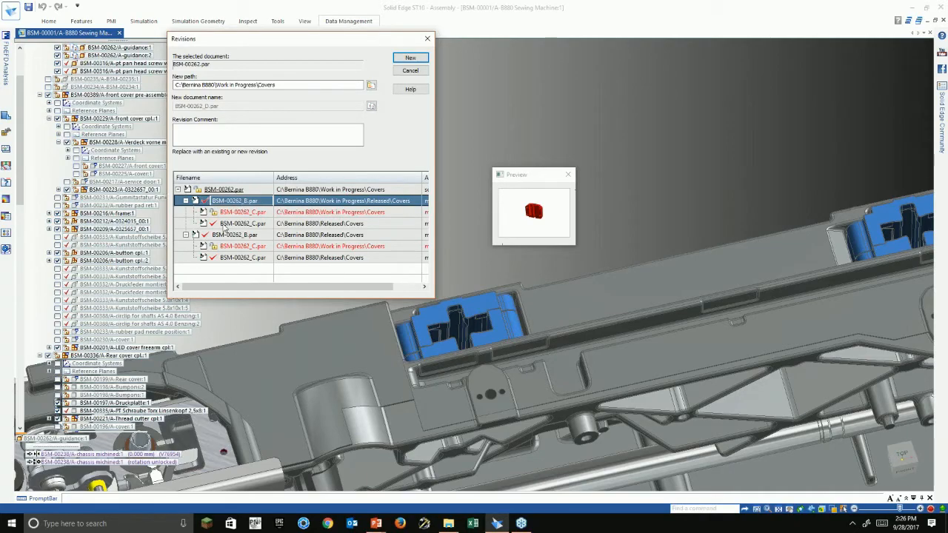
{"action": "left_click", "coordinate": [227, 225]}
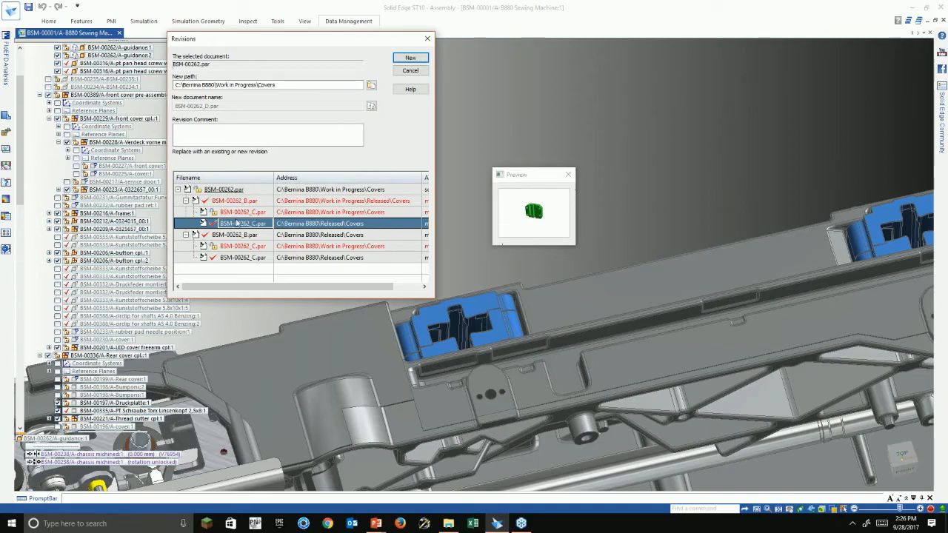
Step: Replace all occurrences of the guidance part in the entire assembly with BSM-00262_B.par from the Work in Progress\Released\Covers folder
{"action": "left_click", "coordinate": [370, 202]}
{"action": "right_click", "coordinate": [251, 201]}
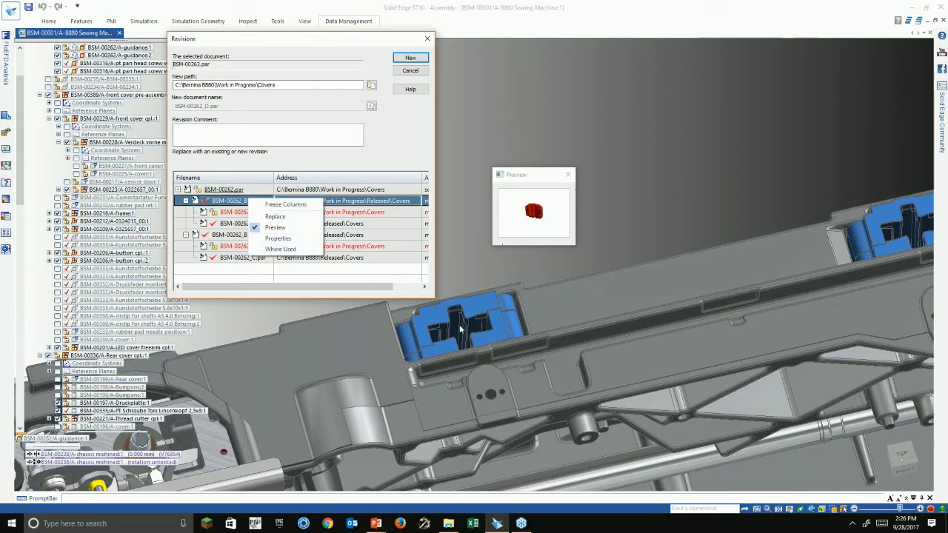
{"action": "left_click", "coordinate": [272, 216]}
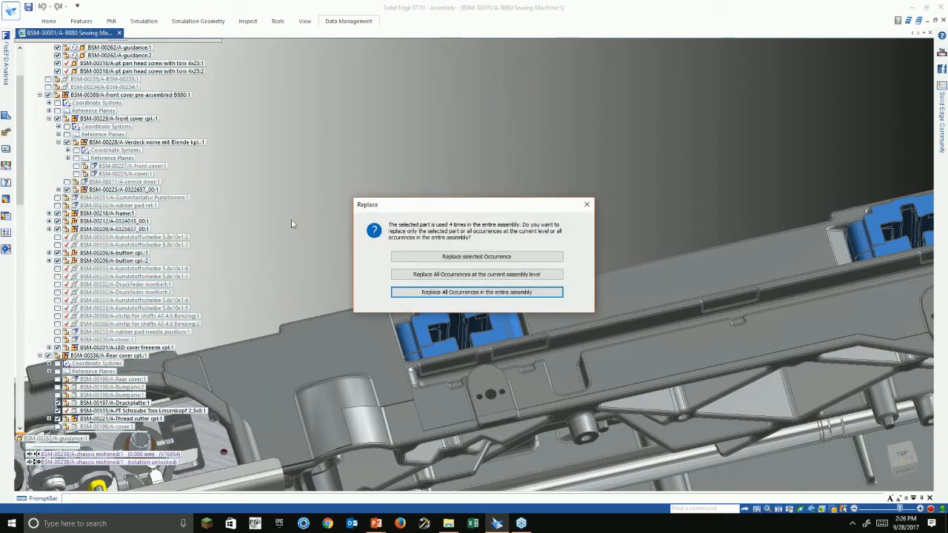
{"action": "left_click_drag", "start_coordinate": [434, 209], "coordinate": [333, 139]}
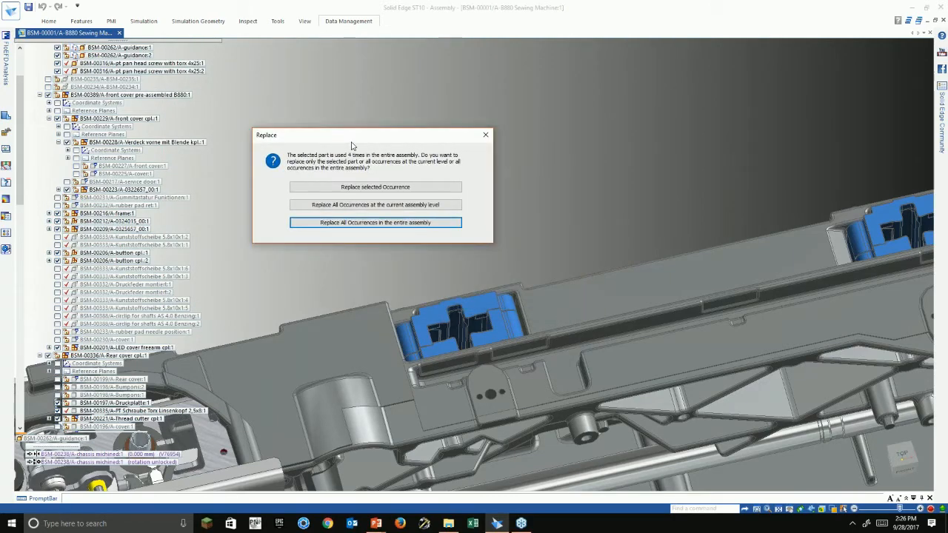
{"action": "left_click", "coordinate": [376, 221]}
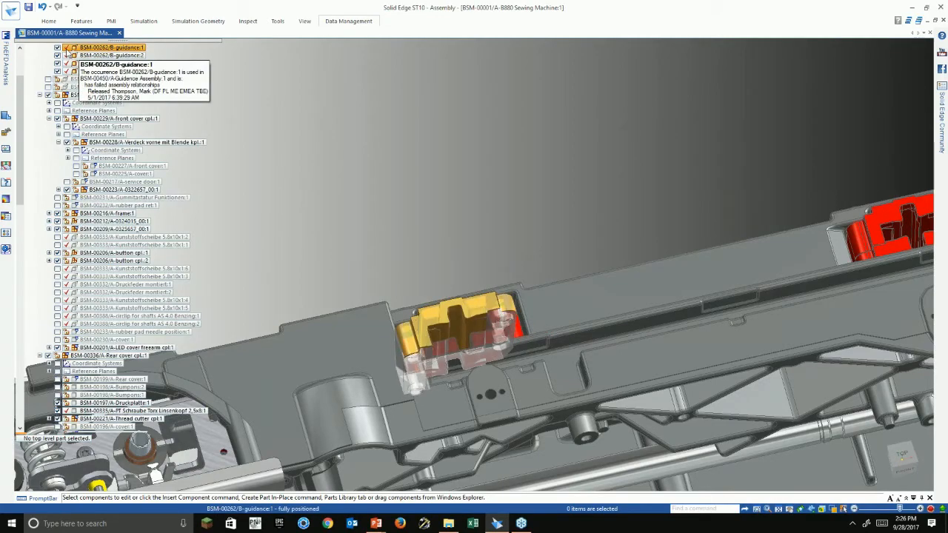
Step: Select the BSM-50010 head-frame in the Needle Unit and start replacing it with a copy of the part
{"action": "scroll", "coordinate": [484, 252], "scroll_direction": "down", "scroll_amount": 5}
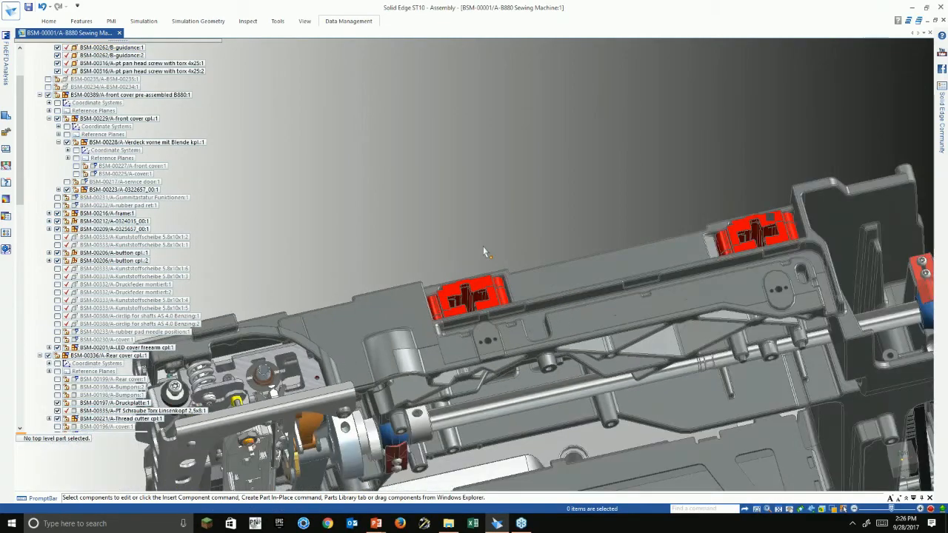
{"action": "middle_click_drag", "start_coordinate": [484, 250], "coordinate": [399, 138]}
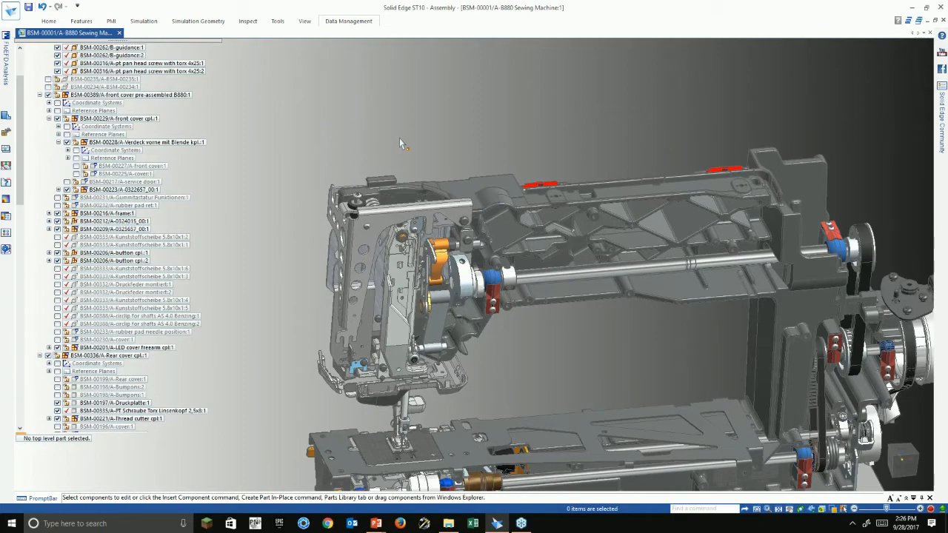
{"action": "scroll", "coordinate": [399, 138], "scroll_direction": "up", "scroll_amount": 2}
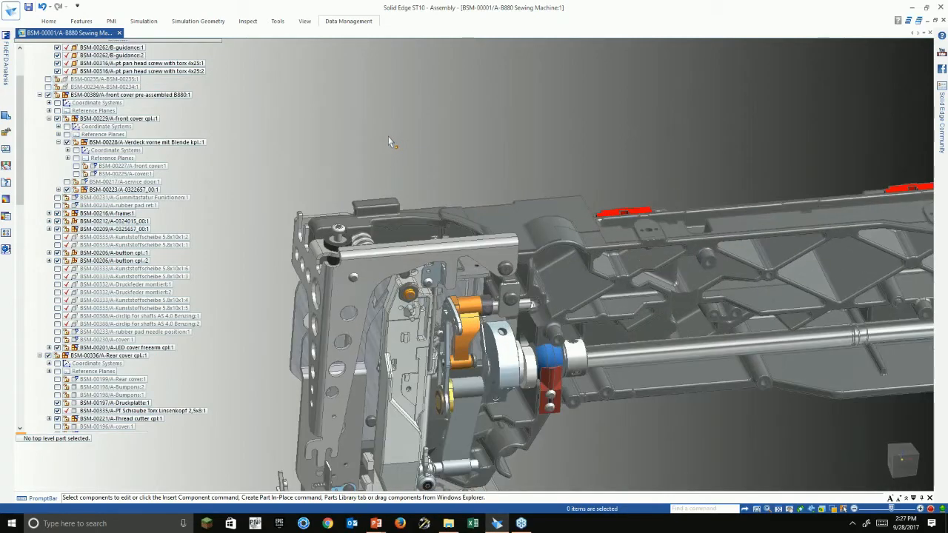
{"action": "scroll", "coordinate": [300, 167], "scroll_direction": "up", "scroll_amount": 3}
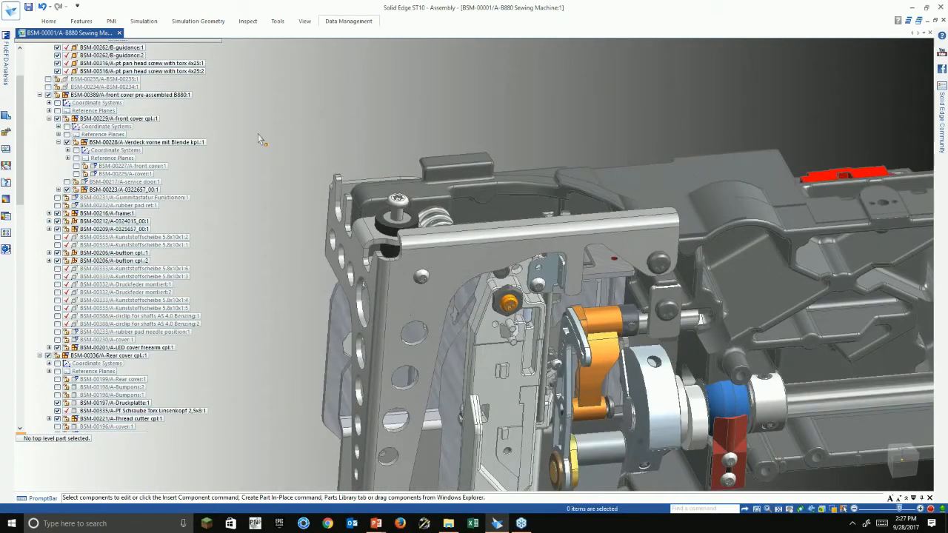
{"action": "middle_click_drag", "start_coordinate": [277, 171], "coordinate": [272, 133], "text": "shift"}
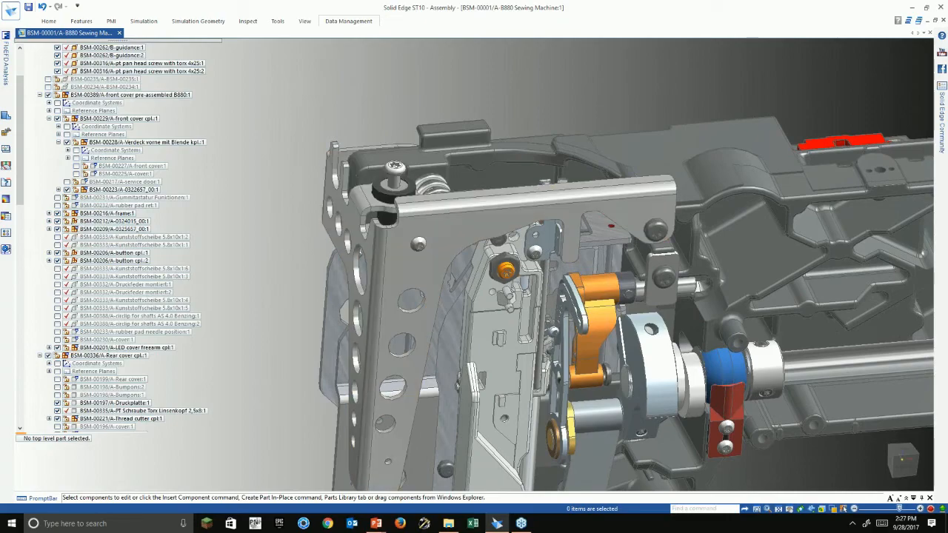
{"action": "left_click", "coordinate": [364, 194]}
{"action": "mouse_move", "coordinate": [260, 204]}
{"action": "middle_mouse_down"}
{"action": "mouse_move", "coordinate": [262, 195]}
{"action": "mouse_move", "coordinate": [262, 204]}
{"action": "middle_mouse_up"}
{"action": "right_click", "coordinate": [262, 205]}
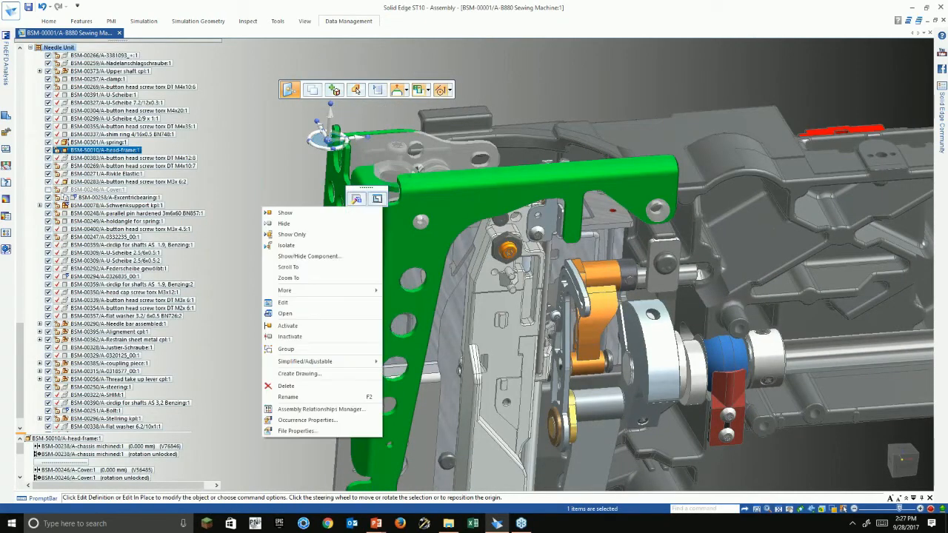
{"action": "left_click", "coordinate": [285, 302]}
{"action": "right_click", "coordinate": [324, 176]}
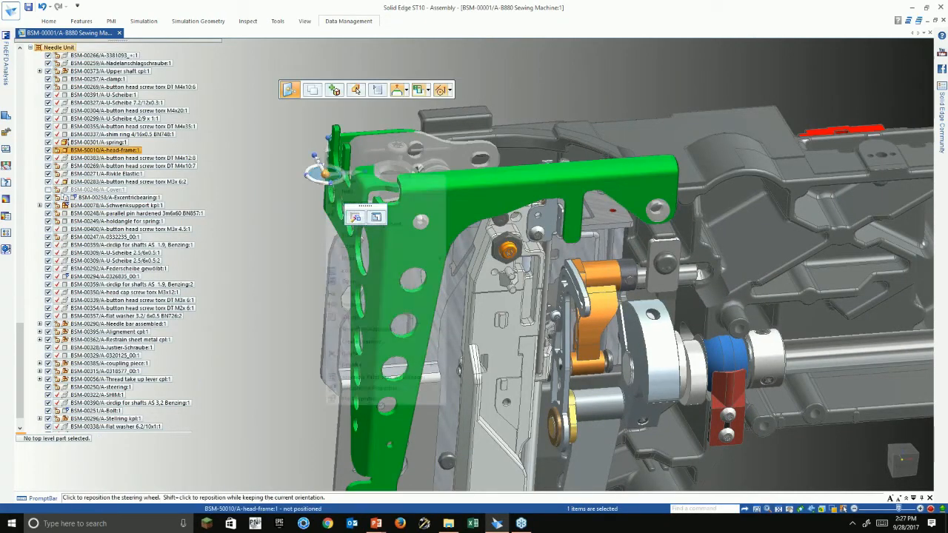
{"action": "mouse_move", "coordinate": [403, 258]}
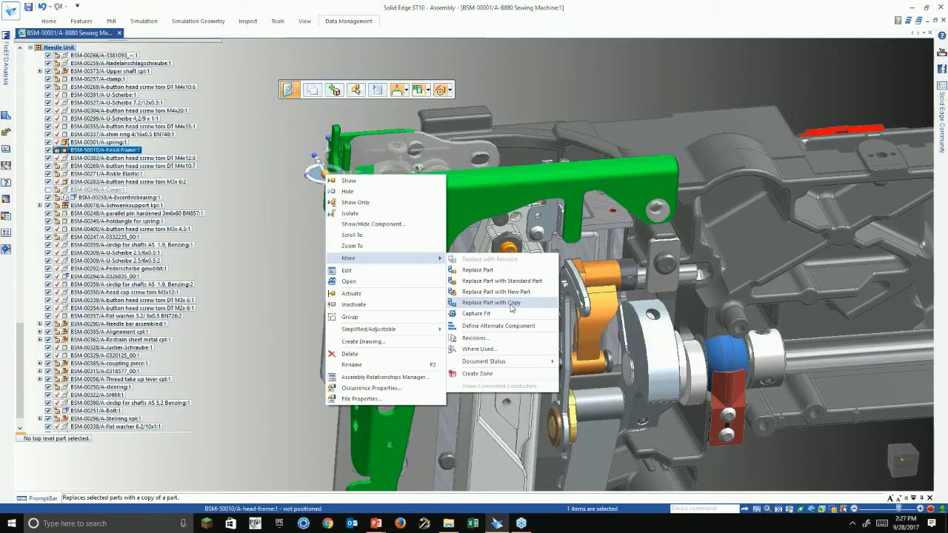
{"action": "left_click", "coordinate": [510, 308]}
{"action": "left_click", "coordinate": [337, 90]}
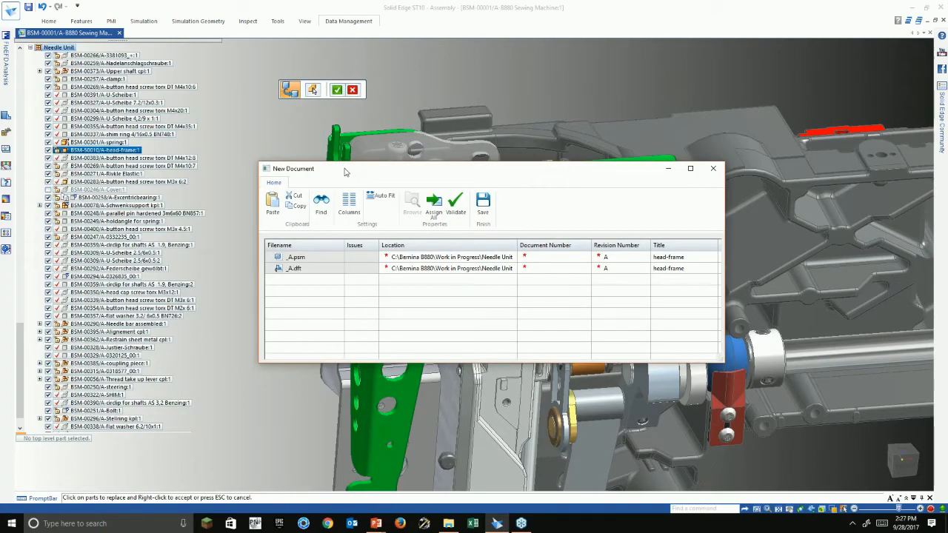
Step: Assign new document numbers to the copied head-frame part and its draft, and save both documents
{"action": "left_click_drag", "start_coordinate": [344, 172], "coordinate": [301, 153]}
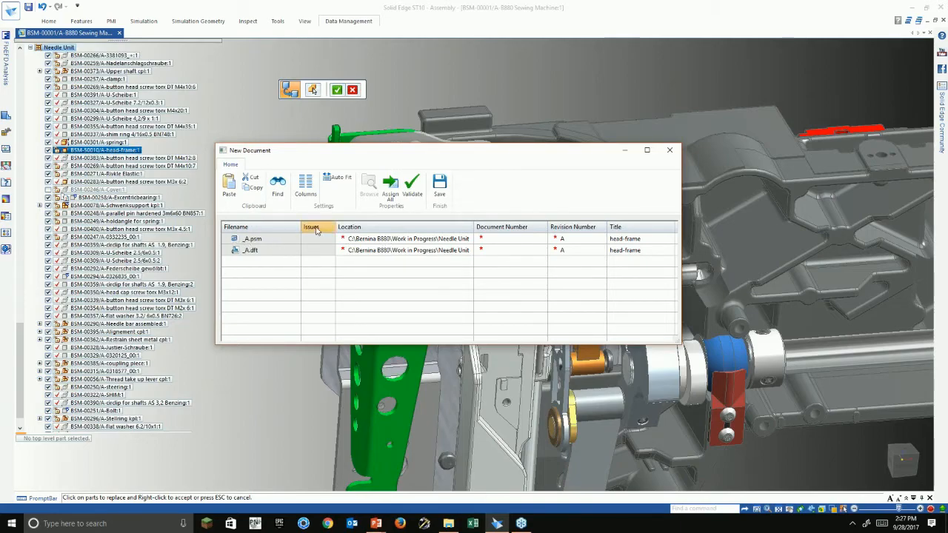
{"action": "left_click", "coordinate": [271, 239]}
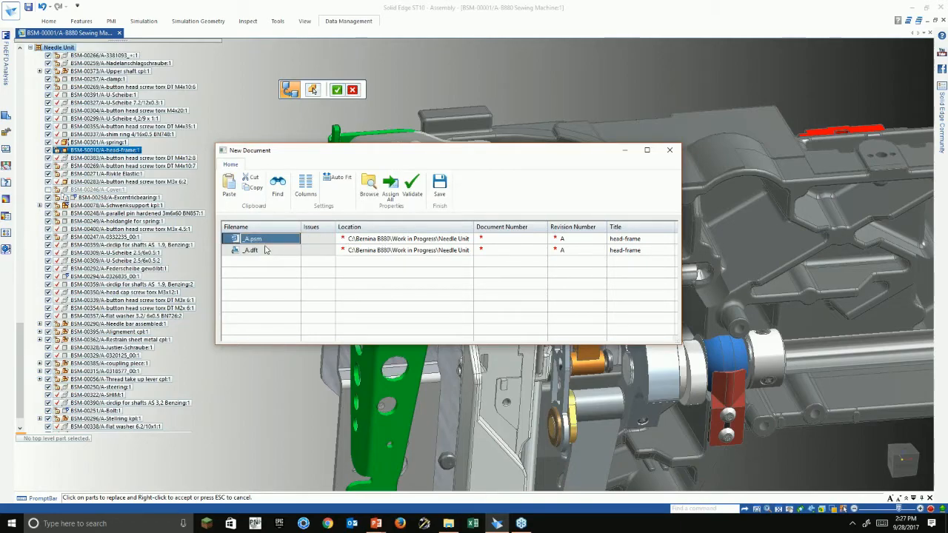
{"action": "left_click", "coordinate": [390, 189]}
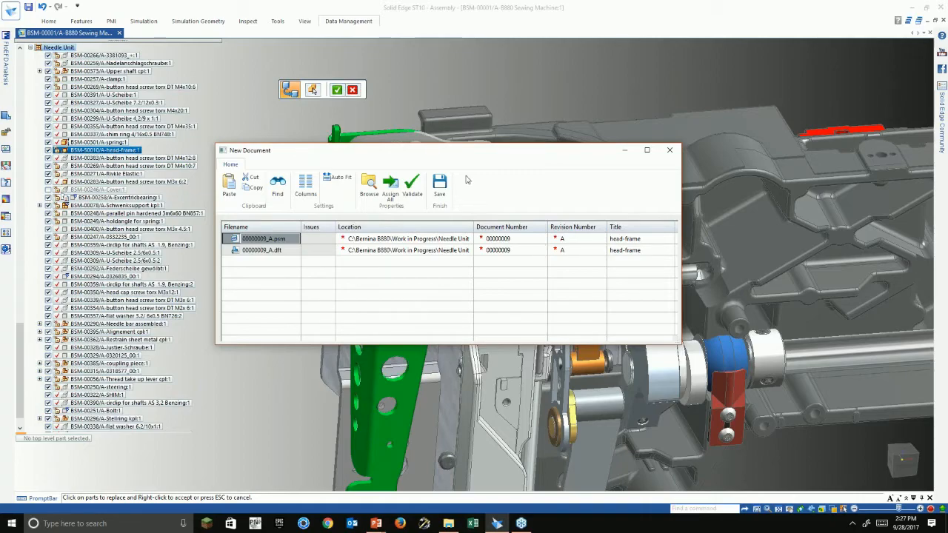
{"action": "left_click", "coordinate": [442, 182]}
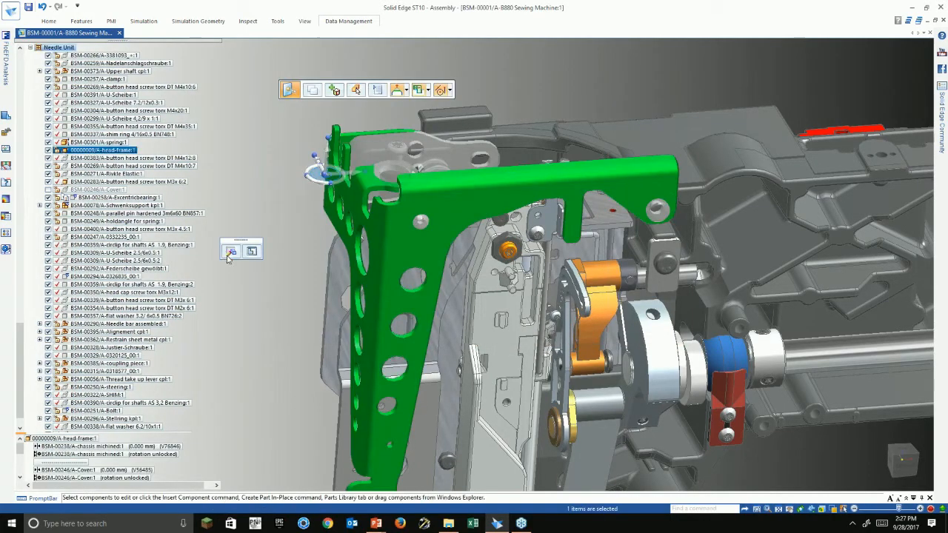
Step: Edit the copied head-frame in place within the assembly, with the surrounding components hidden
{"action": "left_click", "coordinate": [230, 251]}
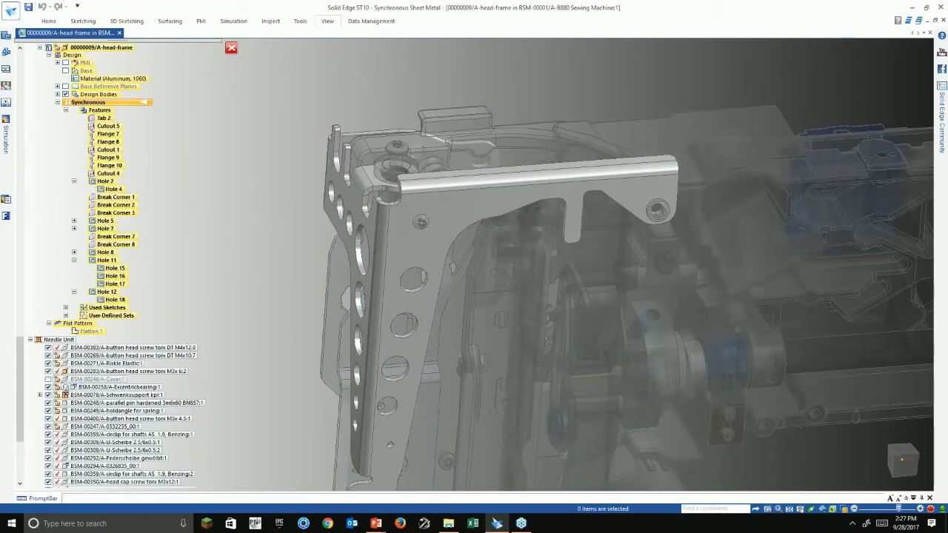
{"action": "middle_click_drag", "start_coordinate": [310, 206], "coordinate": [308, 157], "text": "shift"}
{"action": "middle_click_drag", "start_coordinate": [620, 456], "coordinate": [652, 361]}
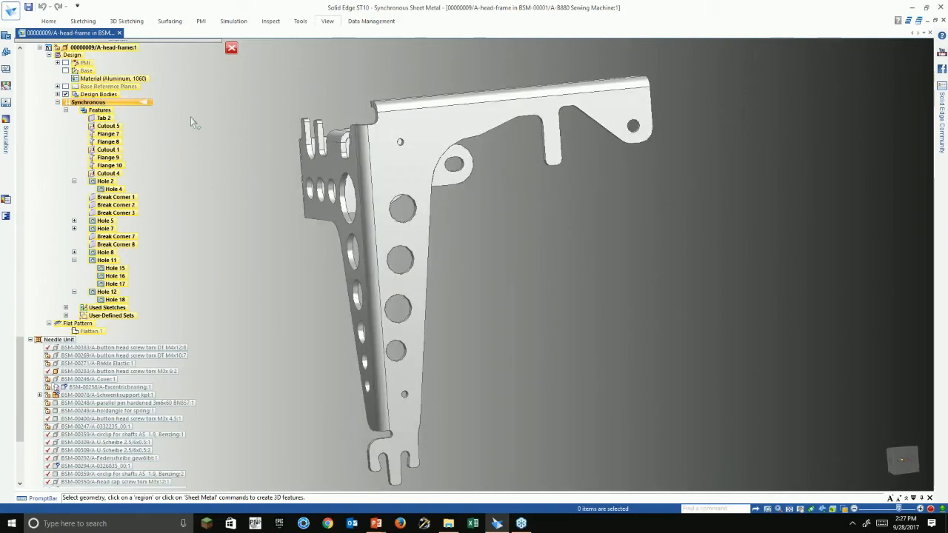
Step: Delete the row of four large lightening holes from the head-frame's side face, keeping the two small holes
{"action": "middle_click_drag", "start_coordinate": [491, 331], "coordinate": [500, 357]}
{"action": "left_click_drag", "start_coordinate": [467, 314], "coordinate": [398, 192]}
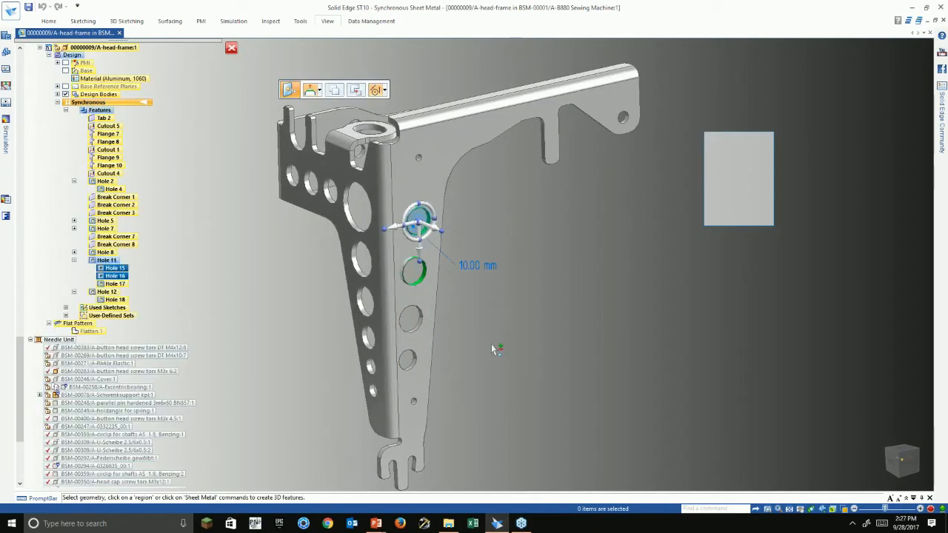
{"action": "scroll", "coordinate": [463, 359], "scroll_direction": "up", "scroll_amount": 3}
{"action": "left_click_drag", "start_coordinate": [467, 370], "coordinate": [353, 261]}
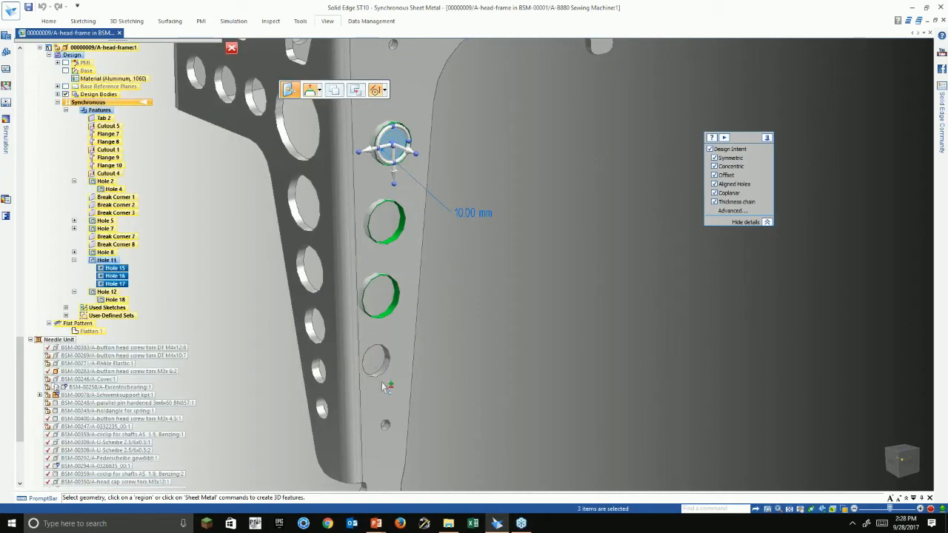
{"action": "left_click", "coordinate": [627, 349]}
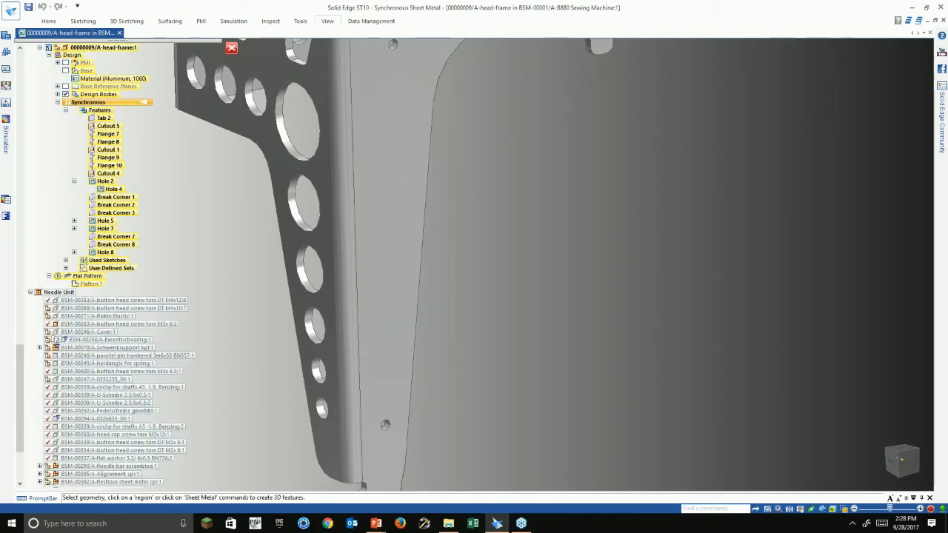
Step: Make the slanted outer edge face of the head-frame's side flange parallel to the bend with a face relation
{"action": "middle_click_drag", "start_coordinate": [572, 433], "coordinate": [567, 422]}
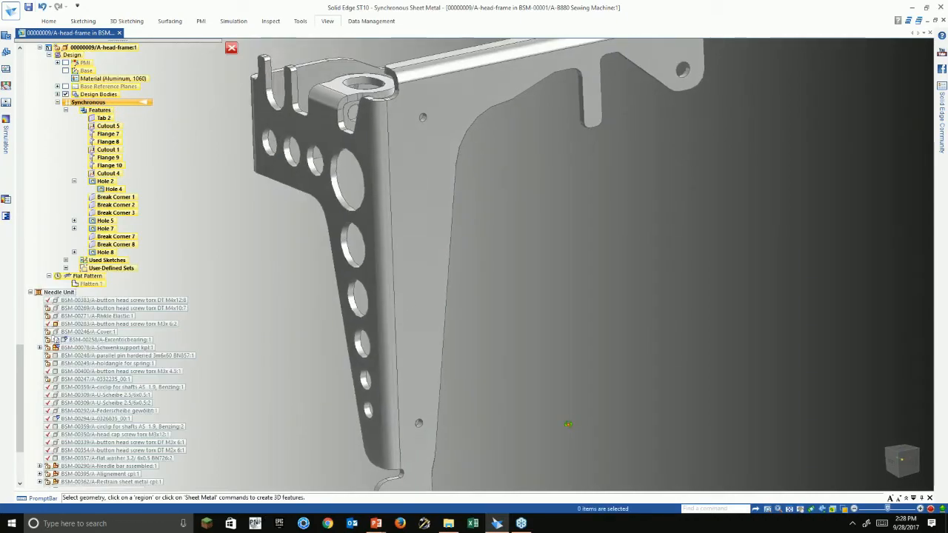
{"action": "left_click", "coordinate": [452, 261]}
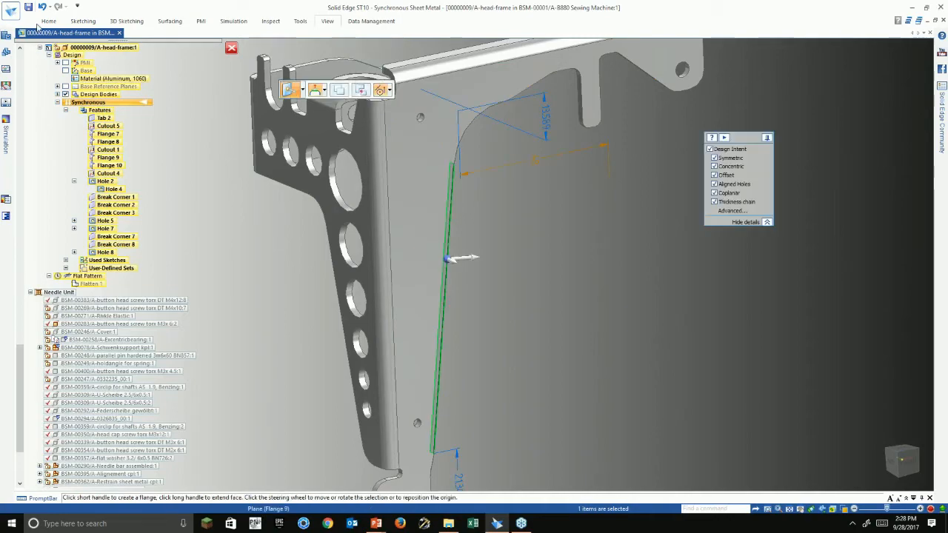
{"action": "left_click", "coordinate": [43, 22]}
{"action": "left_click", "coordinate": [551, 45]}
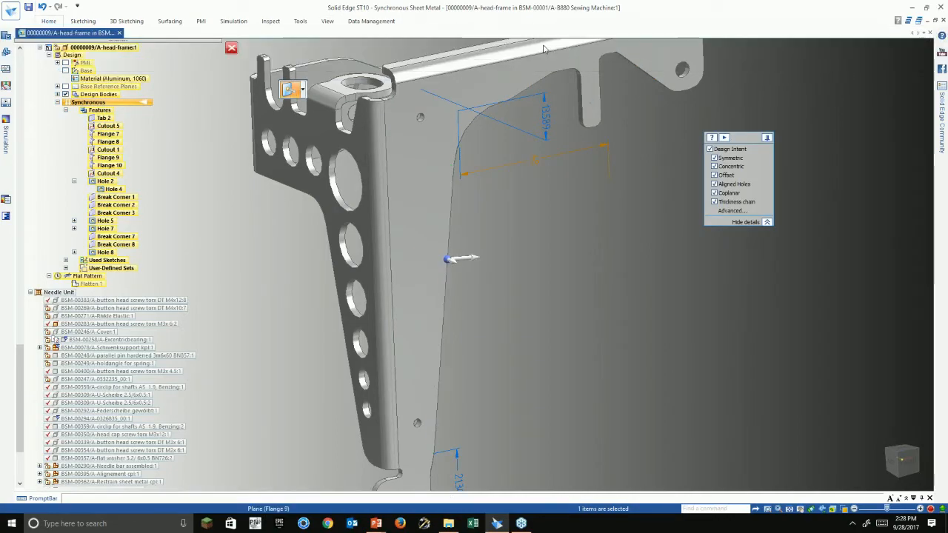
{"action": "left_click", "coordinate": [314, 143]}
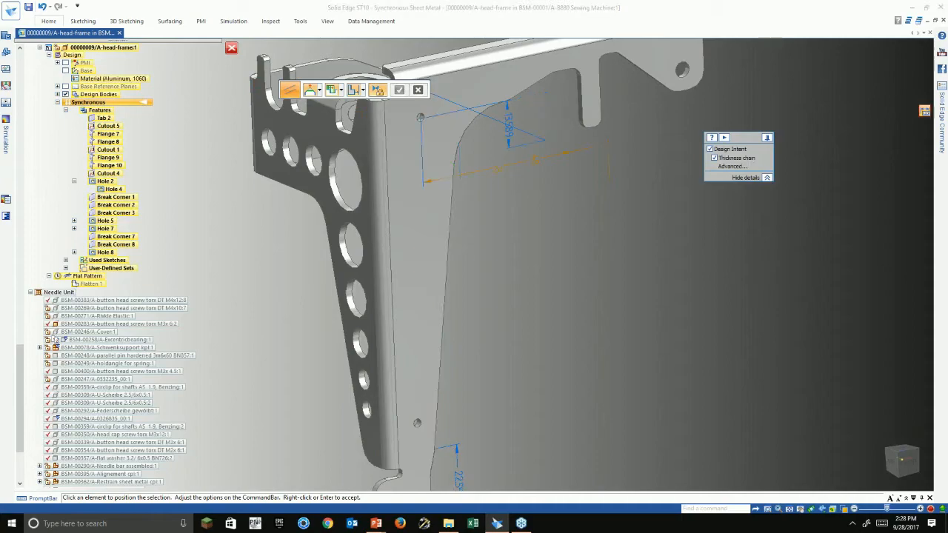
{"action": "right_click", "coordinate": [572, 299]}
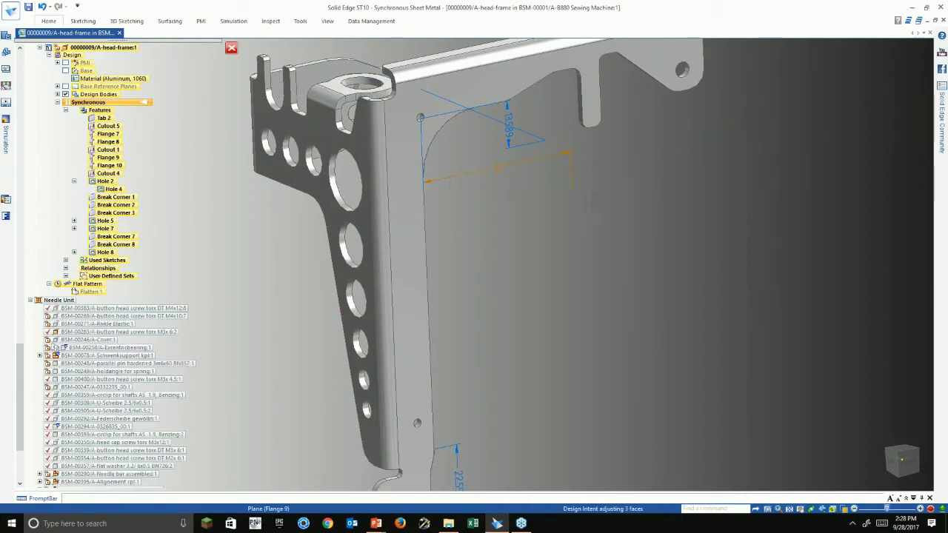
{"action": "key", "text": "Escape"}
Step: Finish the in-place edit, return to the sewing machine assembly and open the copied head-frame's drawing
{"action": "scroll", "coordinate": [567, 308], "scroll_direction": "down", "scroll_amount": 3}
{"action": "mouse_move", "coordinate": [564, 308]}
{"action": "middle_mouse_down"}
{"action": "mouse_move", "coordinate": [550, 304]}
{"action": "mouse_move", "coordinate": [544, 319]}
{"action": "mouse_move", "coordinate": [575, 317]}
{"action": "mouse_move", "coordinate": [559, 319]}
{"action": "middle_mouse_up"}
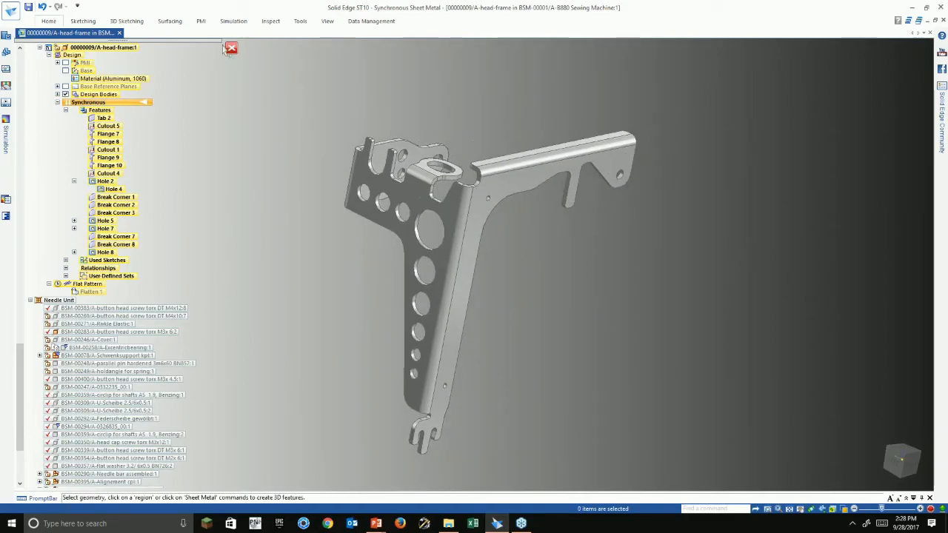
{"action": "left_click", "coordinate": [231, 48]}
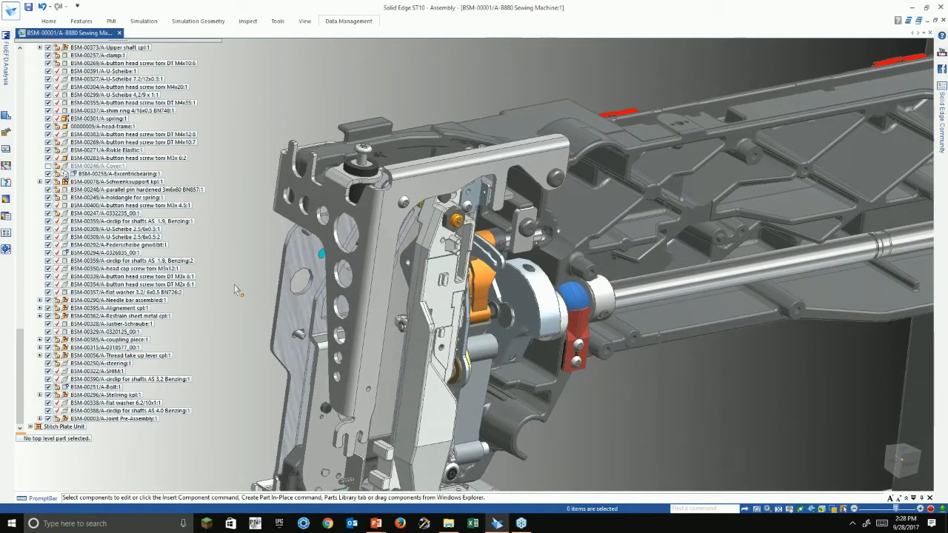
{"action": "left_click", "coordinate": [282, 182]}
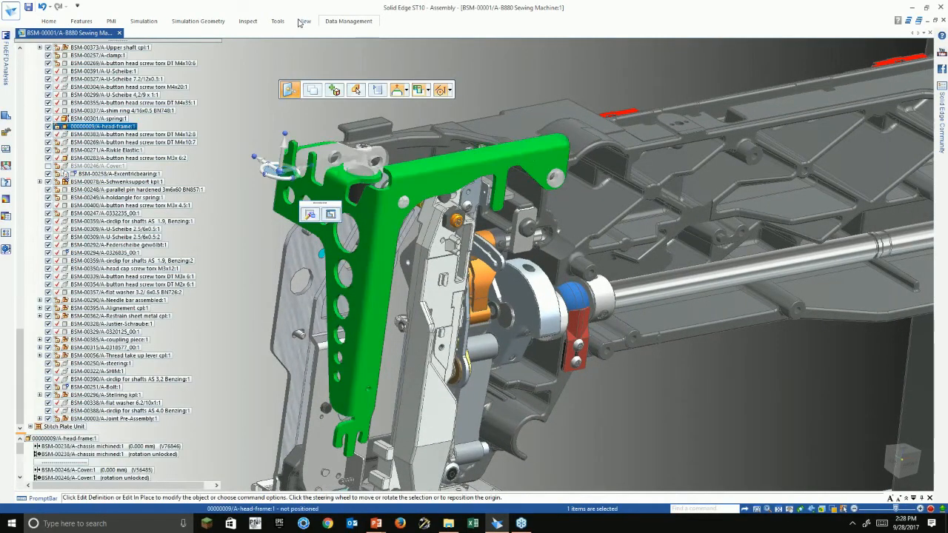
{"action": "left_click", "coordinate": [345, 22]}
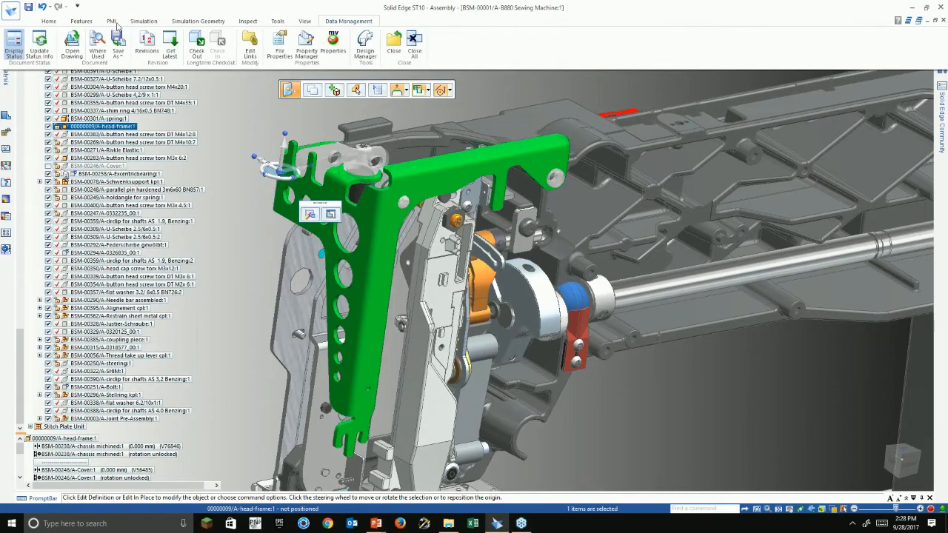
{"action": "left_click", "coordinate": [72, 44]}
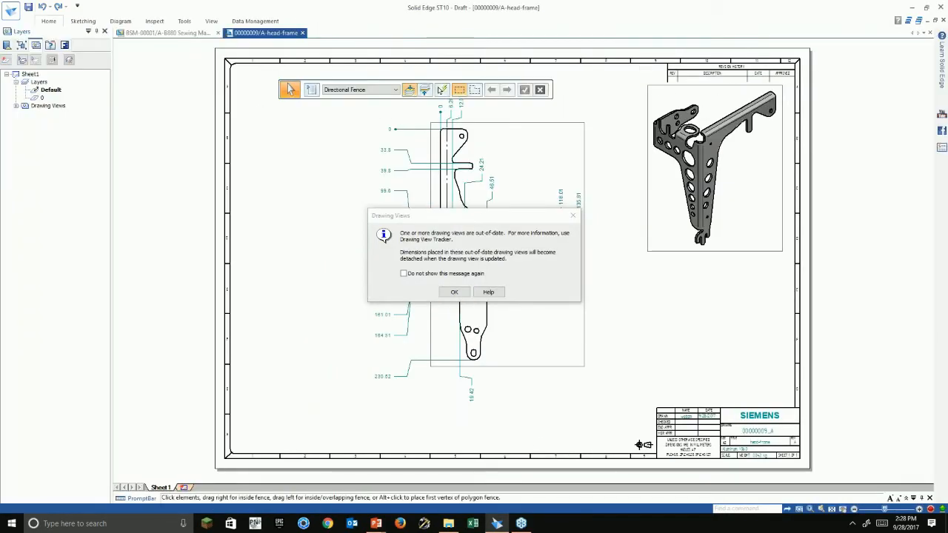
{"action": "left_click", "coordinate": [450, 293]}
Step: Update the out-of-date drawing views on the head-frame sheet to match the edited part
{"action": "scroll", "coordinate": [383, 252], "scroll_direction": "up", "scroll_amount": 5}
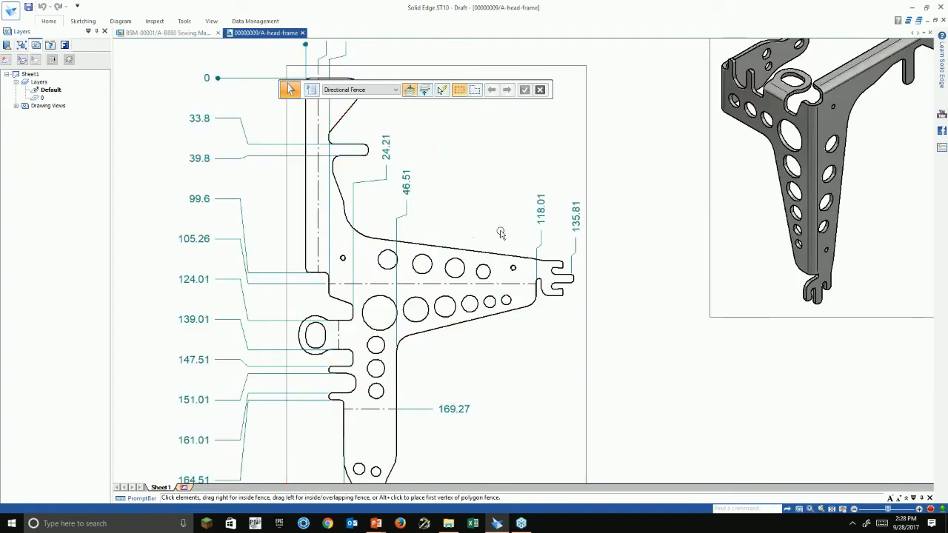
{"action": "scroll", "coordinate": [384, 252], "scroll_direction": "down", "scroll_amount": 2}
{"action": "scroll", "coordinate": [740, 143], "scroll_direction": "up", "scroll_amount": 3}
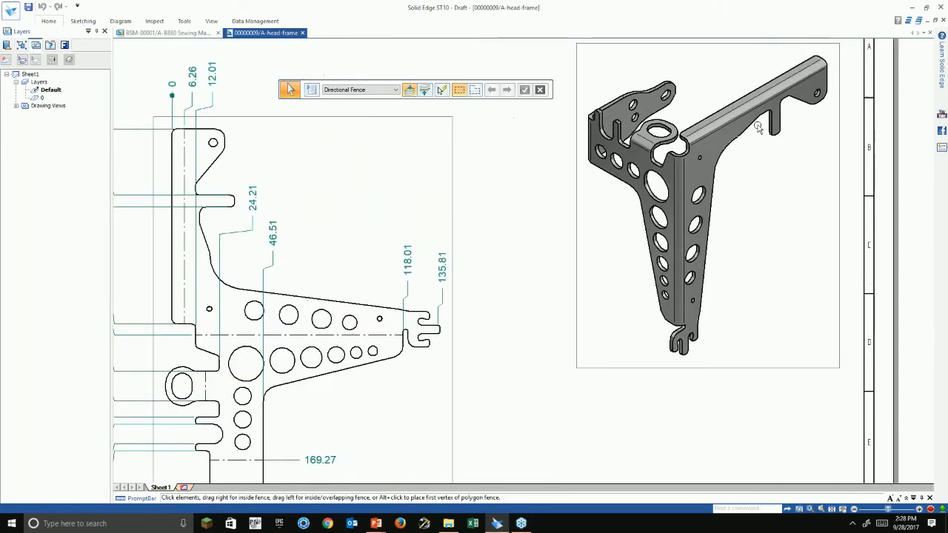
{"action": "scroll", "coordinate": [696, 154], "scroll_direction": "down", "scroll_amount": 4}
{"action": "left_click", "coordinate": [278, 244]}
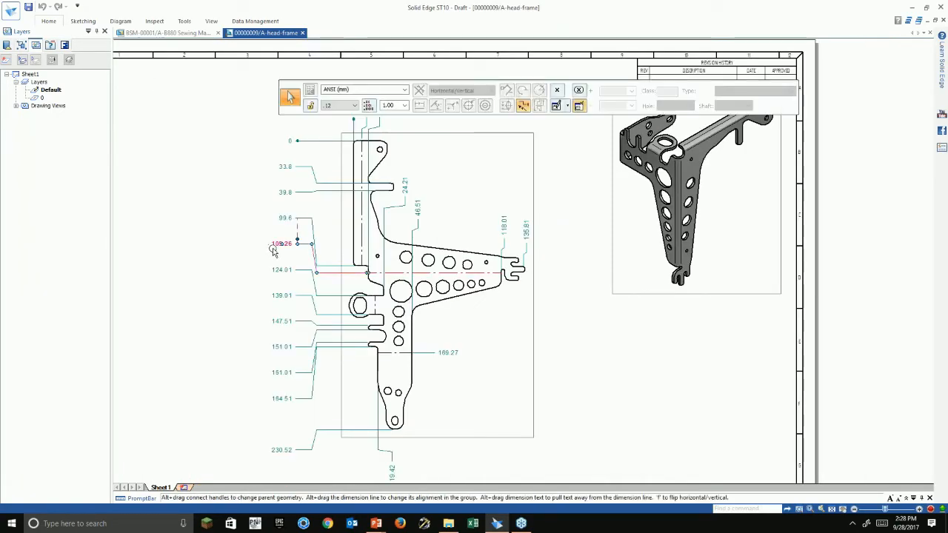
{"action": "left_click", "coordinate": [188, 203]}
{"action": "right_click", "coordinate": [188, 203]}
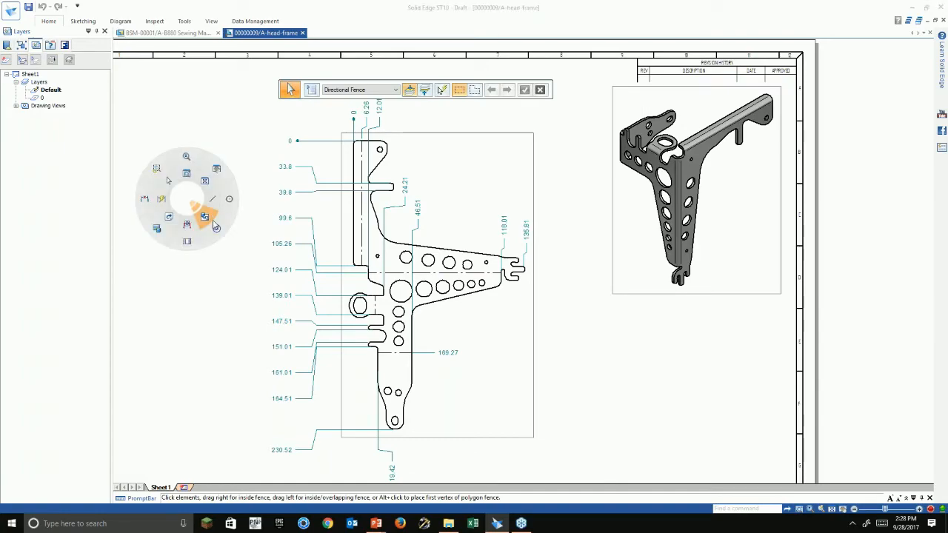
{"action": "left_click", "coordinate": [166, 212]}
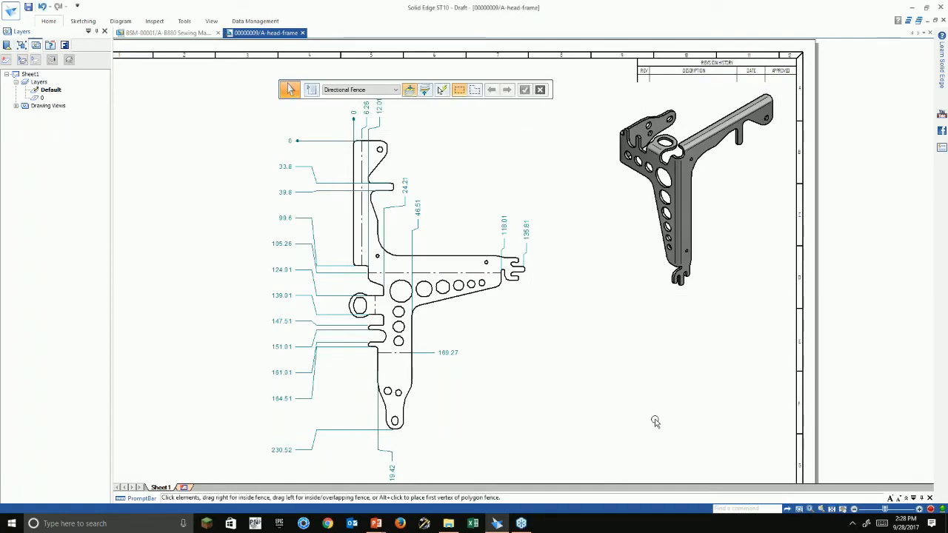
Step: Check the title block of the head-frame drawing, then save and close the draft
{"action": "scroll", "coordinate": [486, 202], "scroll_direction": "down", "scroll_amount": 2}
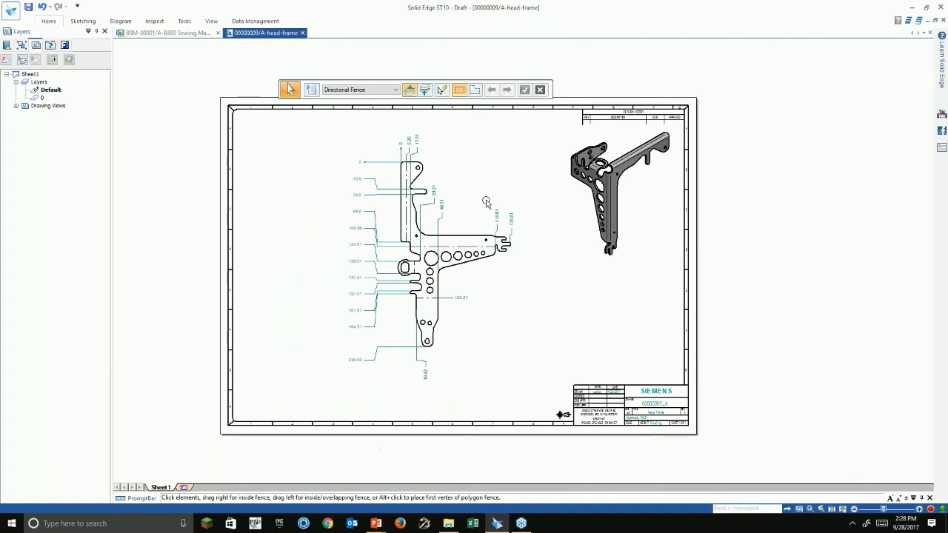
{"action": "scroll", "coordinate": [679, 423], "scroll_direction": "up", "scroll_amount": 3}
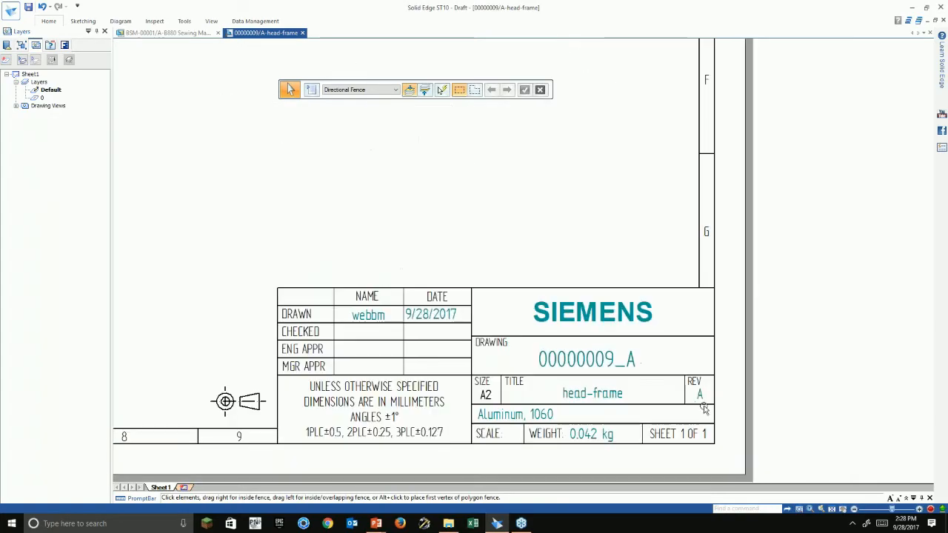
{"action": "scroll", "coordinate": [723, 400], "scroll_direction": "down", "scroll_amount": 2}
{"action": "scroll", "coordinate": [722, 400], "scroll_direction": "down", "scroll_amount": 3}
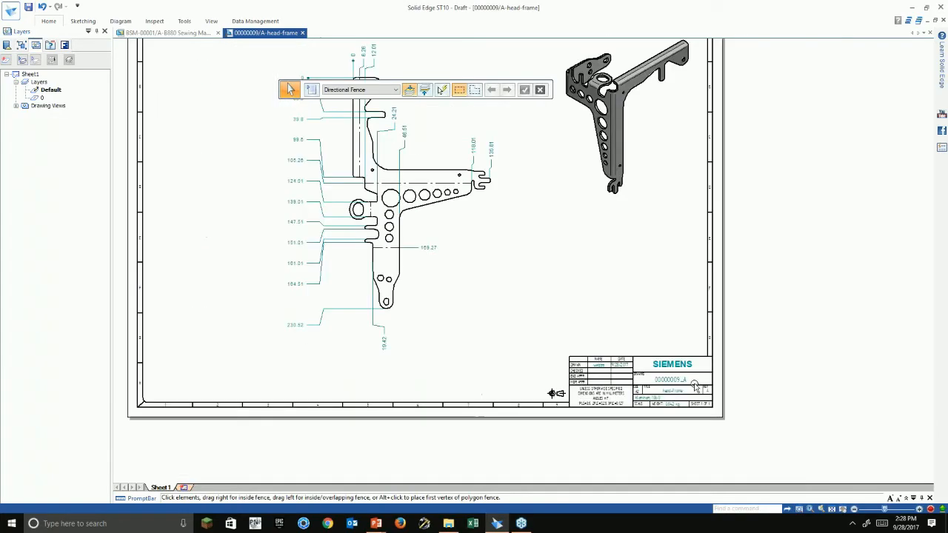
{"action": "scroll", "coordinate": [567, 169], "scroll_direction": "up", "scroll_amount": 3}
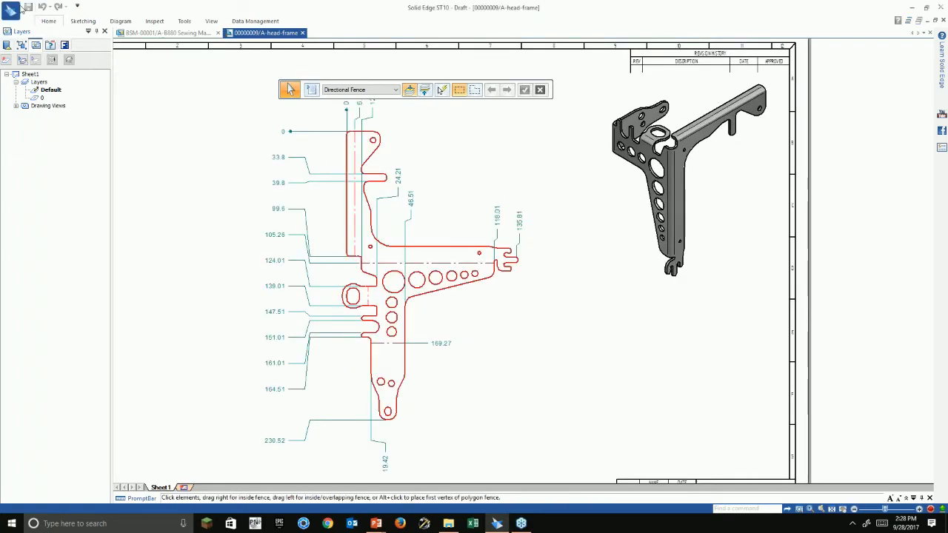
{"action": "left_click", "coordinate": [18, 10]}
{"action": "left_click", "coordinate": [13, 10]}
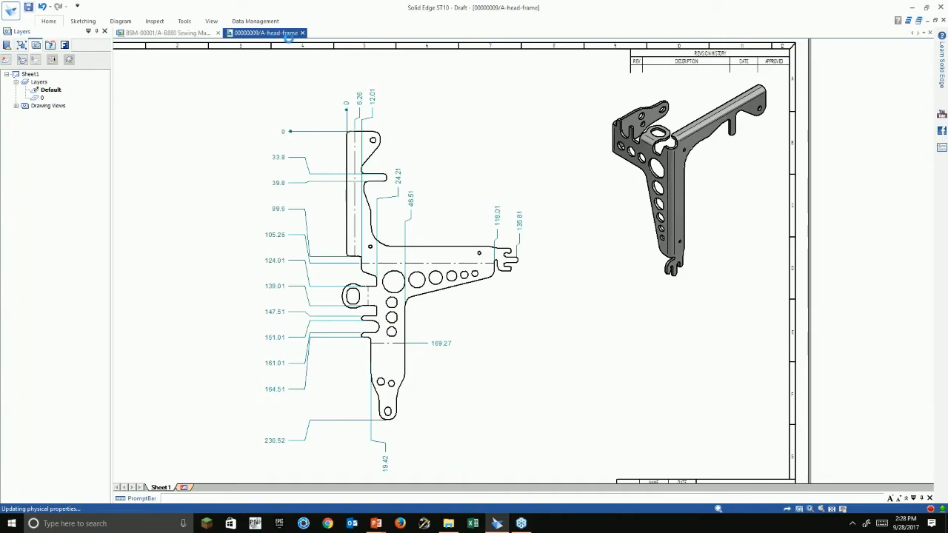
{"action": "left_click", "coordinate": [302, 33]}
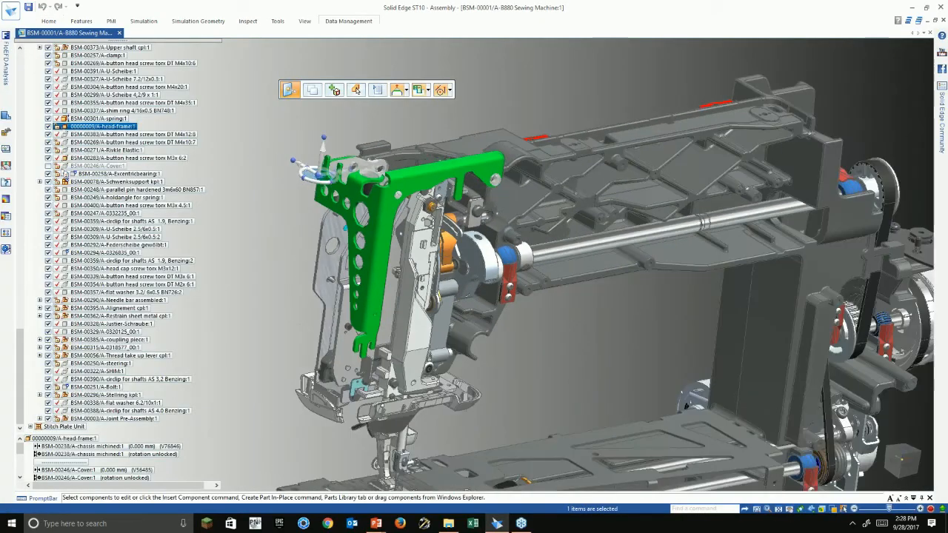
Step: Expand the Stitch Plate Unit in the assembly and open its BSM-00402 Schubgabel vorm. subassembly in its own window
{"action": "scroll", "coordinate": [378, 93], "scroll_direction": "down", "scroll_amount": 2}
{"action": "key", "text": "Escape"}
{"action": "mouse_move", "coordinate": [510, 312]}
{"action": "middle_mouse_down"}
{"action": "mouse_move", "coordinate": [486, 251]}
{"action": "mouse_move", "coordinate": [535, 320]}
{"action": "mouse_move", "coordinate": [507, 307]}
{"action": "middle_mouse_up"}
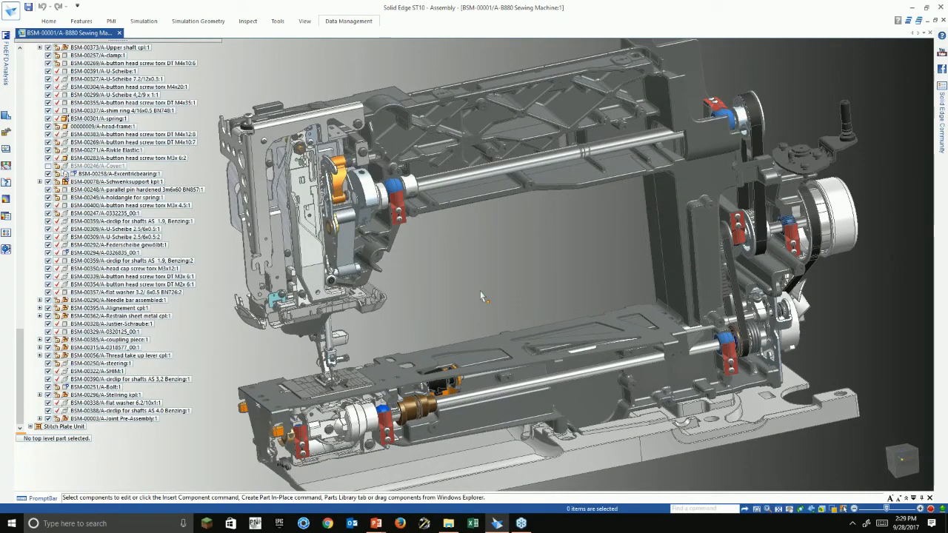
{"action": "left_click", "coordinate": [19, 319]}
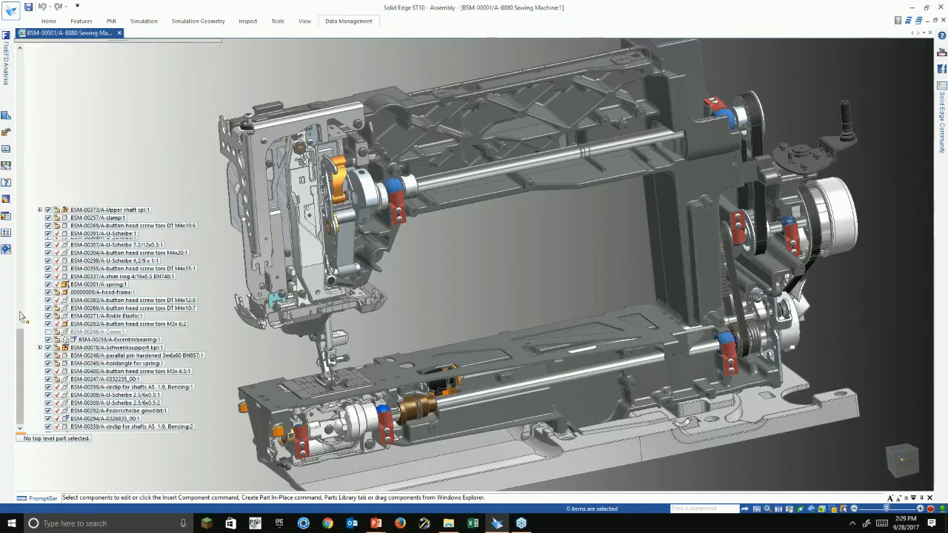
{"action": "left_click_drag", "start_coordinate": [19, 316], "coordinate": [26, 429]}
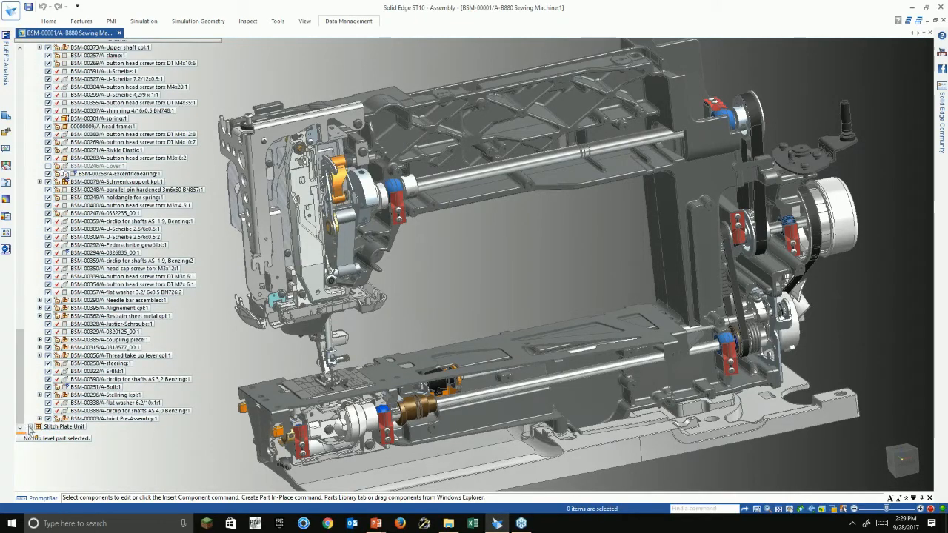
{"action": "left_click", "coordinate": [30, 427]}
{"action": "left_click", "coordinate": [104, 371]}
{"action": "right_click", "coordinate": [99, 371]}
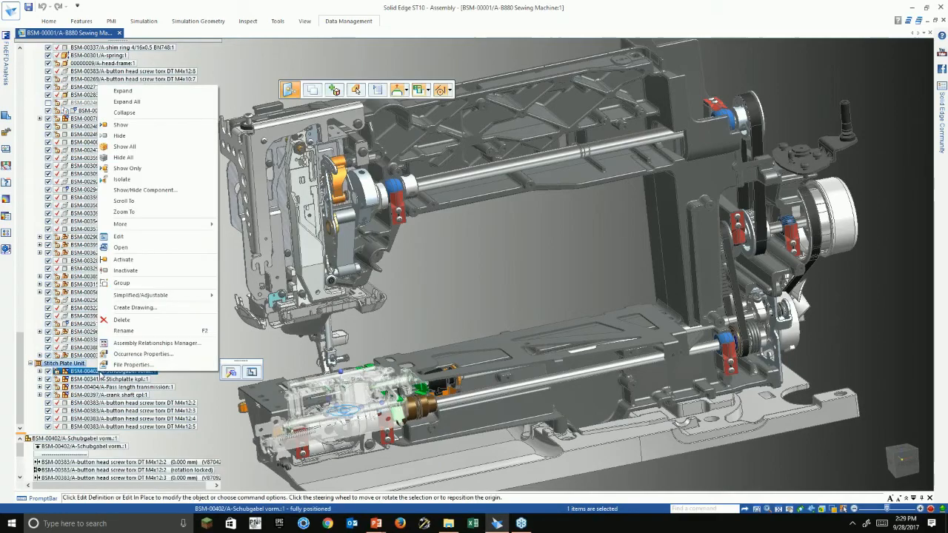
{"action": "left_click", "coordinate": [147, 258]}
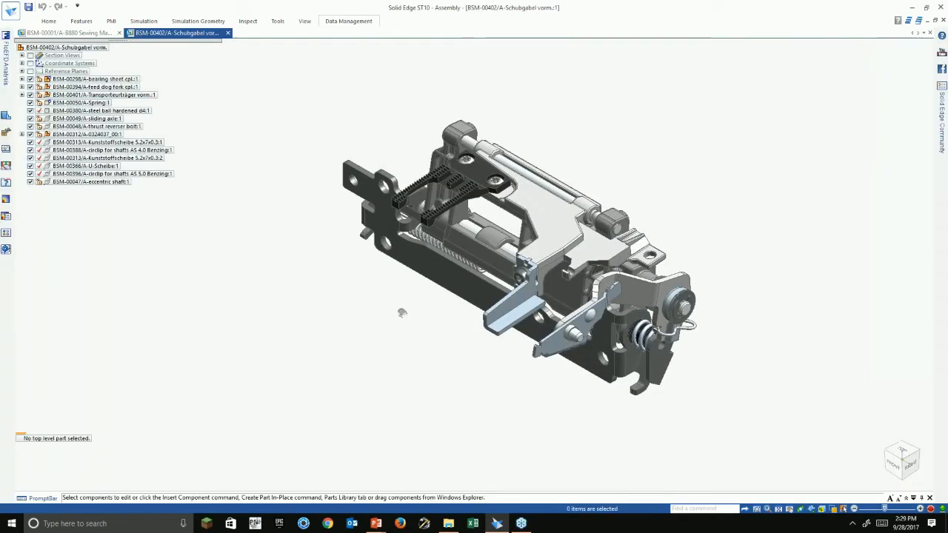
Step: Open the BSM-00402 assembly in Design Manager, saving its changes without changing its status
{"action": "middle_click_drag", "start_coordinate": [402, 312], "coordinate": [634, 448], "text": "shift"}
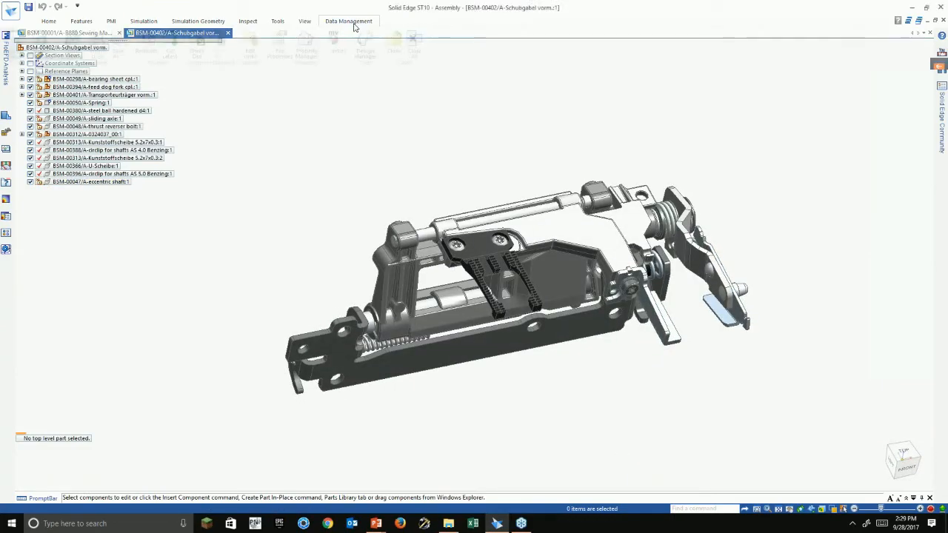
{"action": "left_click", "coordinate": [354, 23]}
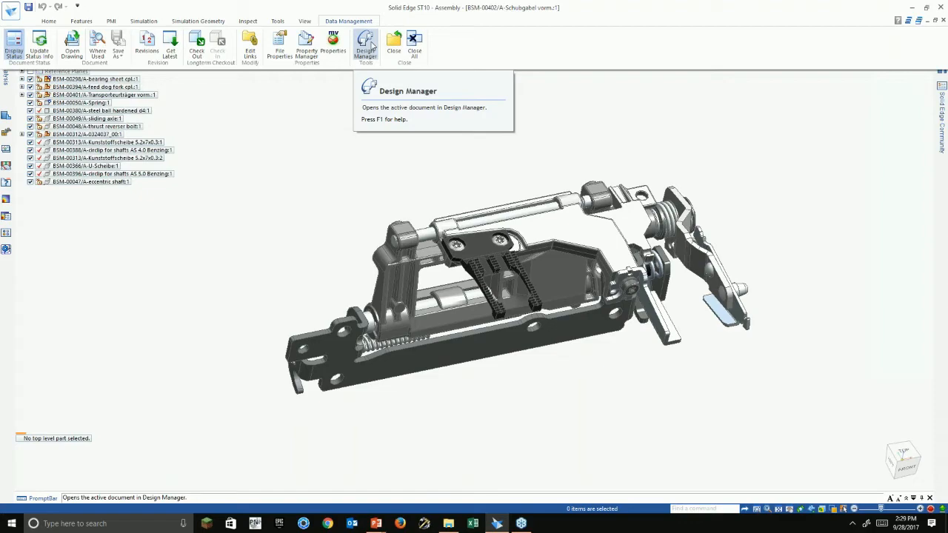
{"action": "left_click", "coordinate": [370, 47]}
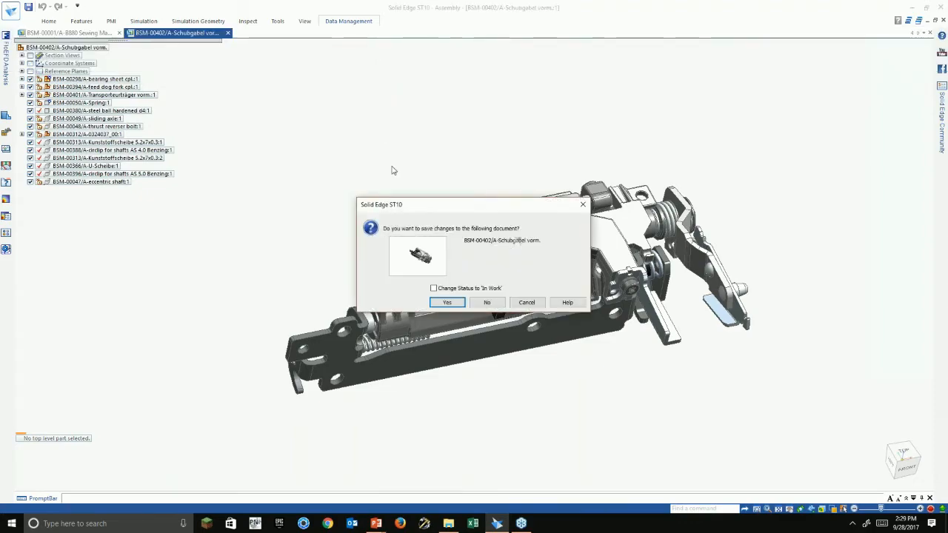
{"action": "left_click", "coordinate": [447, 302]}
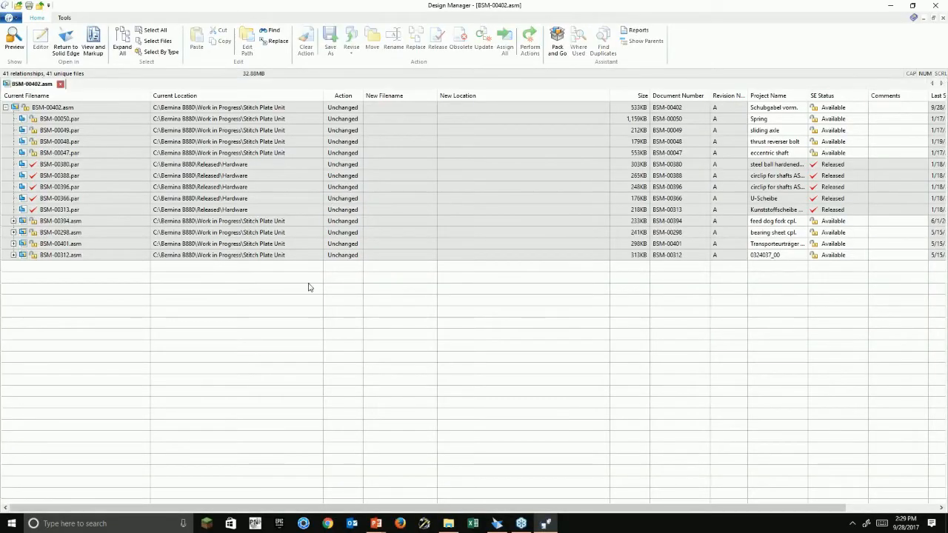
Step: Select all files of BSM-00402.asm and search the vault for their duplicates
{"action": "left_click", "coordinate": [152, 30]}
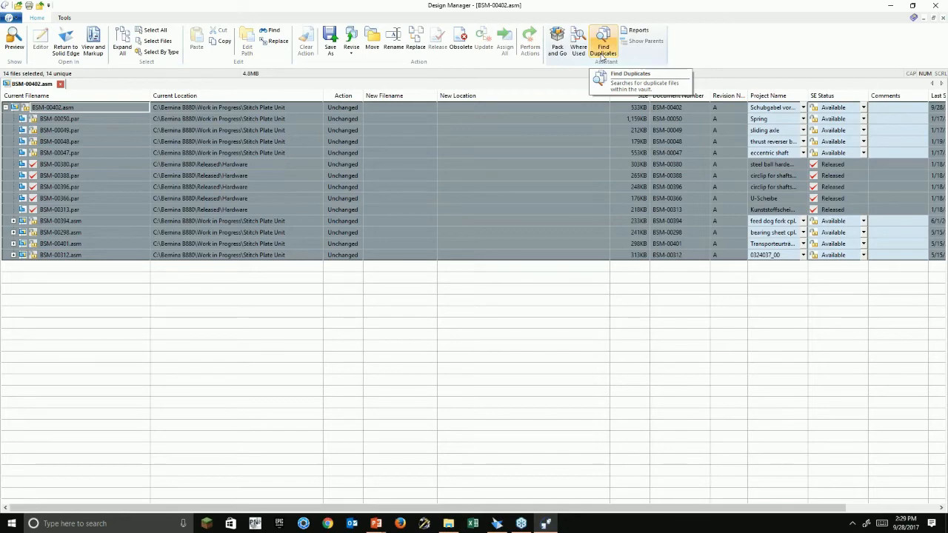
{"action": "left_click", "coordinate": [603, 49]}
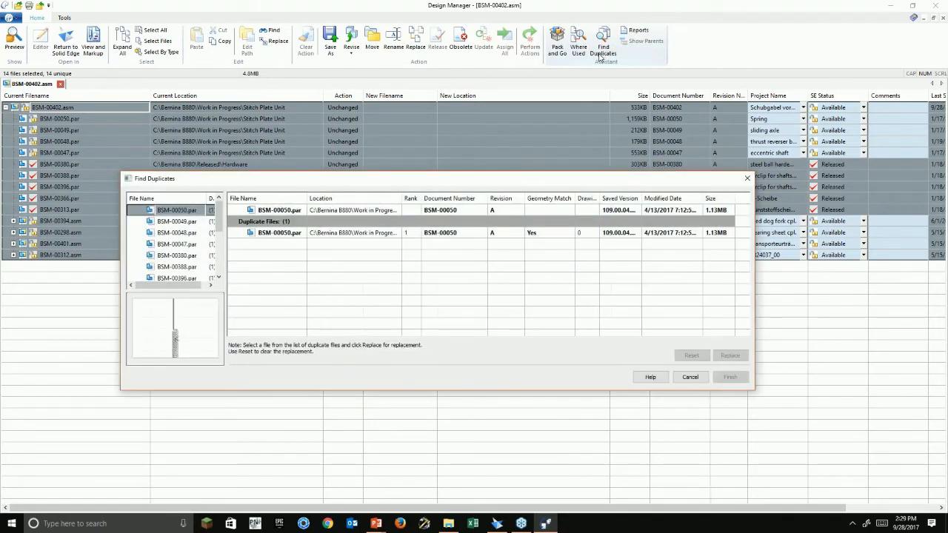
Step: Look through the duplicate results of the listed parts and assemblies, including BSM-00401.asm, BSM-00298.asm, BSM-00388.par and BSM-00313.par
{"action": "left_click_drag", "start_coordinate": [321, 183], "coordinate": [316, 161]}
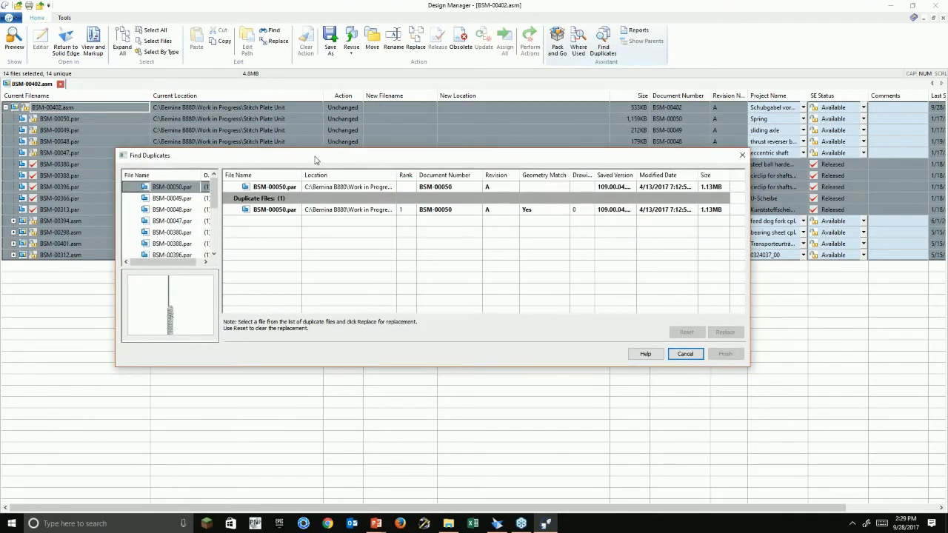
{"action": "left_click", "coordinate": [208, 199]}
{"action": "left_click", "coordinate": [210, 222]}
{"action": "left_click_drag", "start_coordinate": [213, 201], "coordinate": [172, 262]}
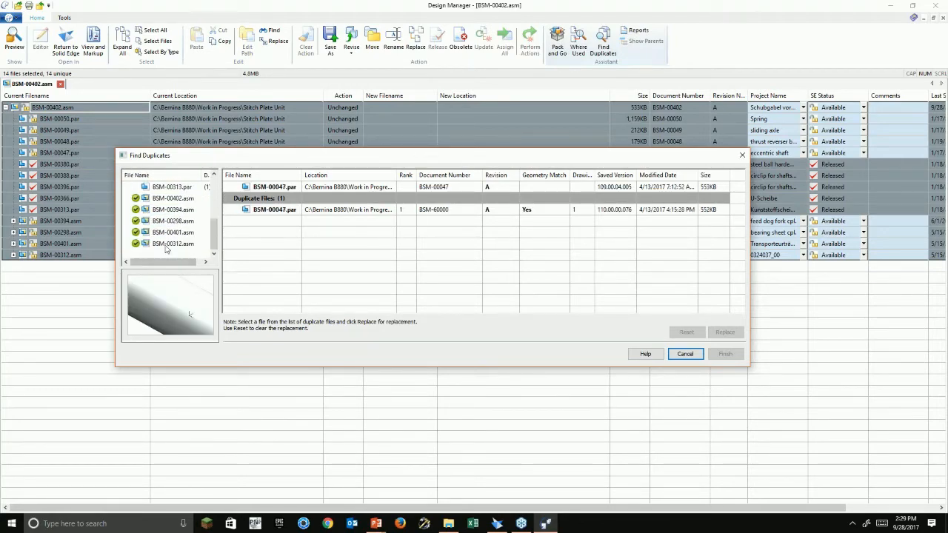
{"action": "left_click", "coordinate": [165, 244]}
{"action": "left_click", "coordinate": [166, 233]}
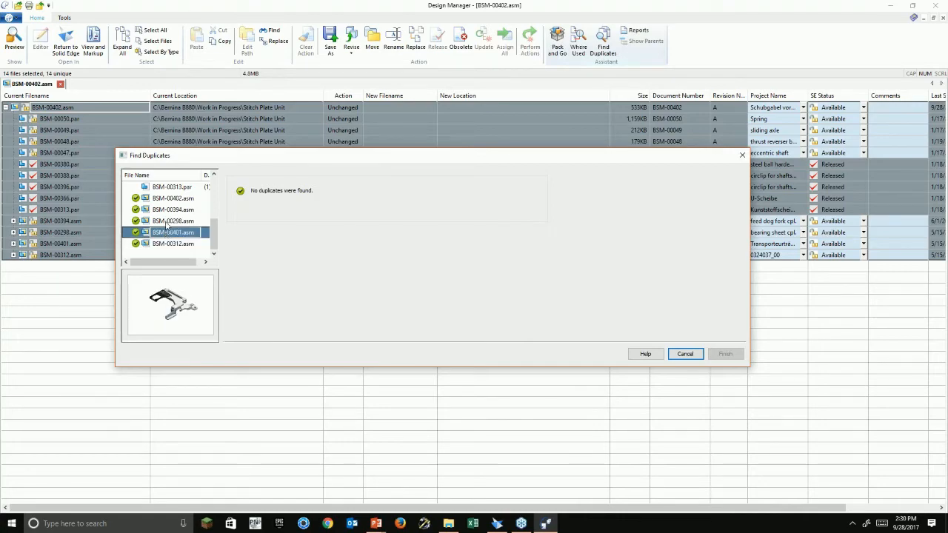
{"action": "left_click", "coordinate": [162, 221]}
{"action": "left_click_drag", "start_coordinate": [214, 233], "coordinate": [213, 209]}
{"action": "left_click", "coordinate": [188, 201]}
{"action": "left_click", "coordinate": [183, 211]}
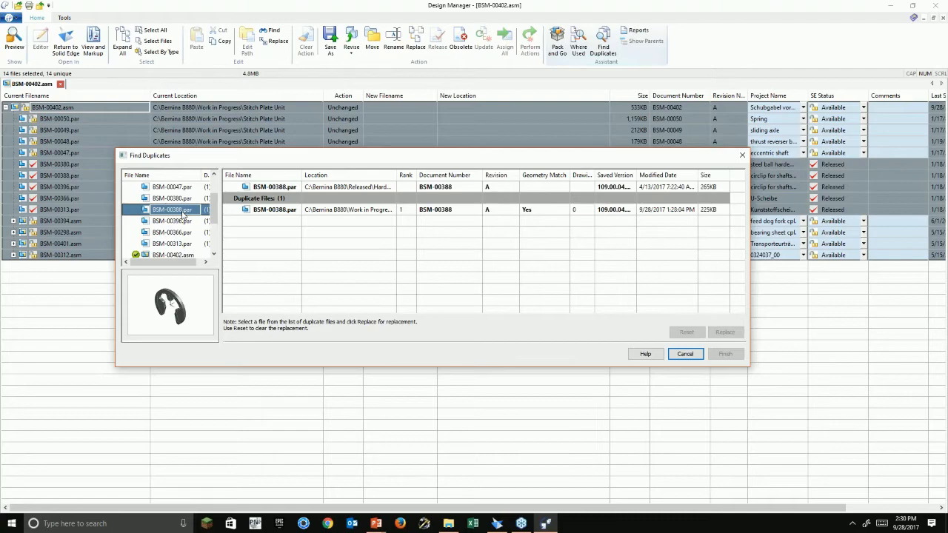
{"action": "left_click", "coordinate": [177, 231]}
{"action": "left_click", "coordinate": [176, 245]}
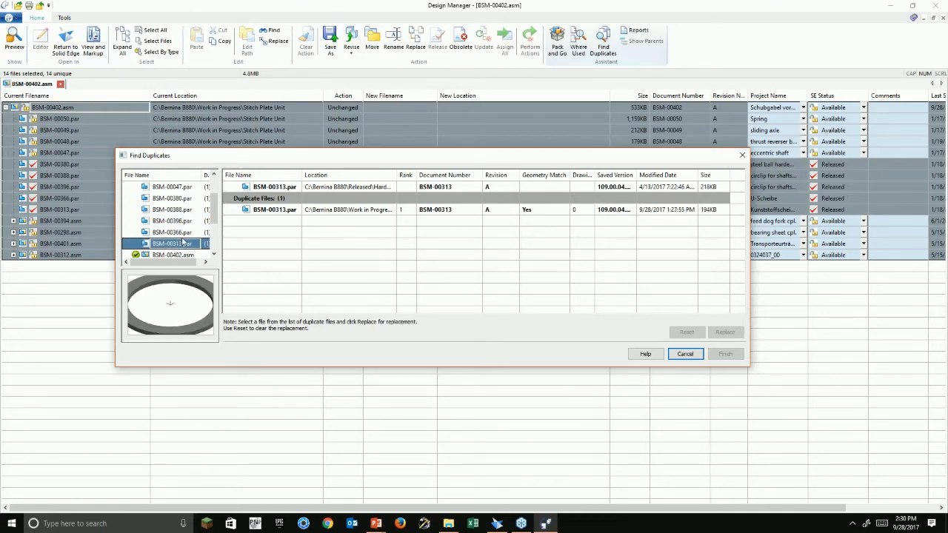
Step: Compare the document numbers, revisions and geometry matches of the duplicates for BSM-00050.par, BSM-00049.par and BSM-00048.par
{"action": "left_click_drag", "start_coordinate": [213, 222], "coordinate": [212, 182]}
{"action": "left_click", "coordinate": [178, 187]}
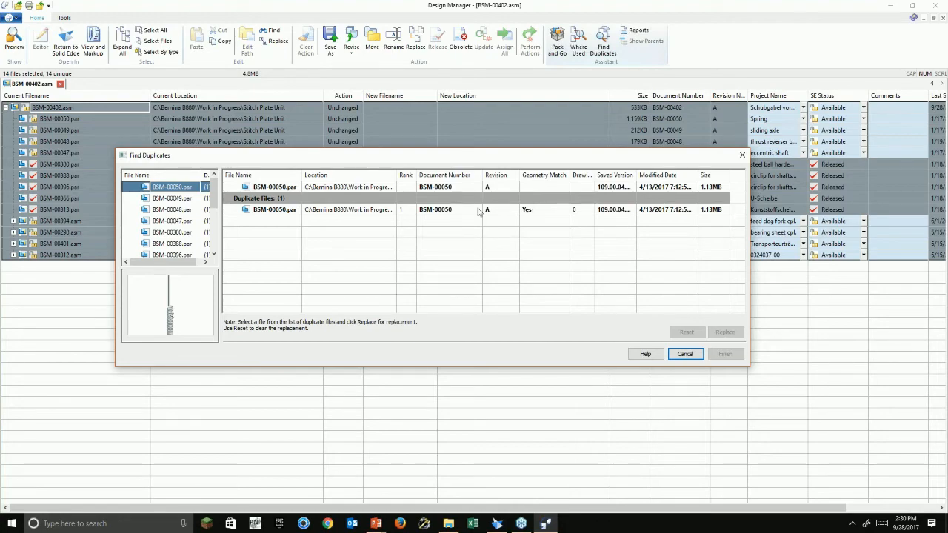
{"action": "left_click", "coordinate": [176, 198]}
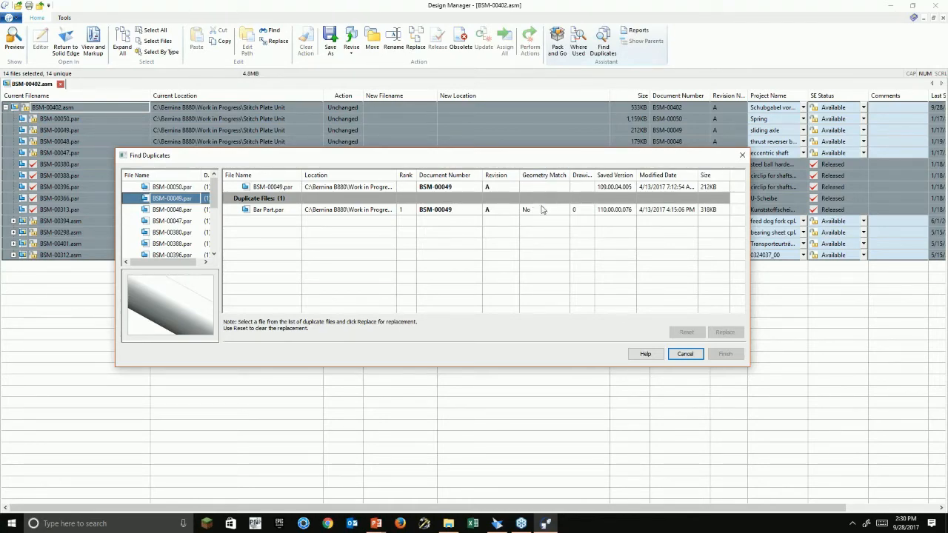
{"action": "left_click", "coordinate": [164, 210]}
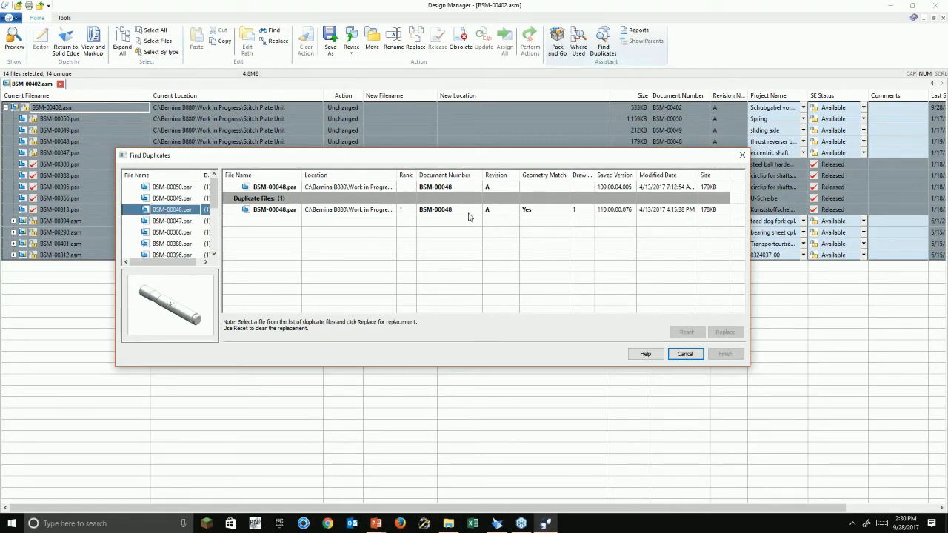
Step: Replace BSM-00047.par with its duplicate from the Duplicate files folder and perform the pending replacement action
{"action": "left_click", "coordinate": [172, 222]}
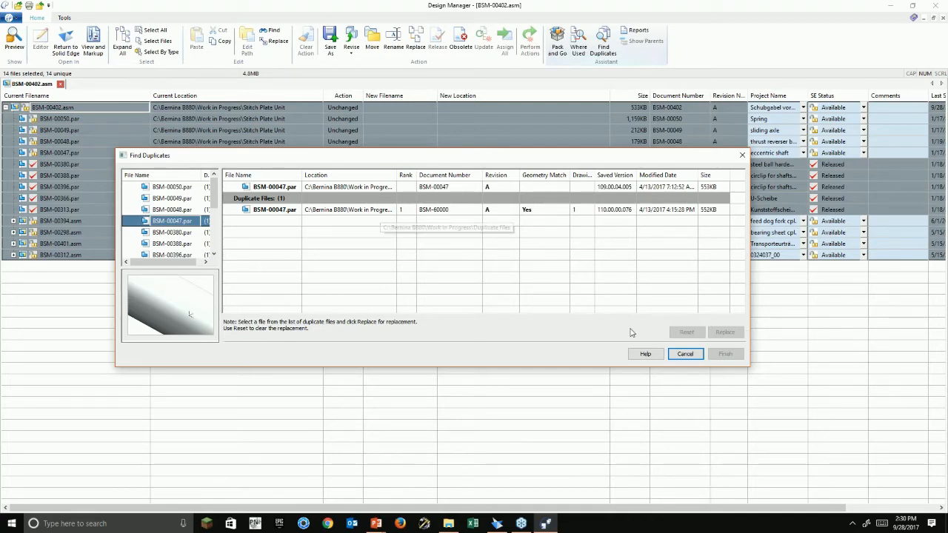
{"action": "left_click", "coordinate": [233, 212]}
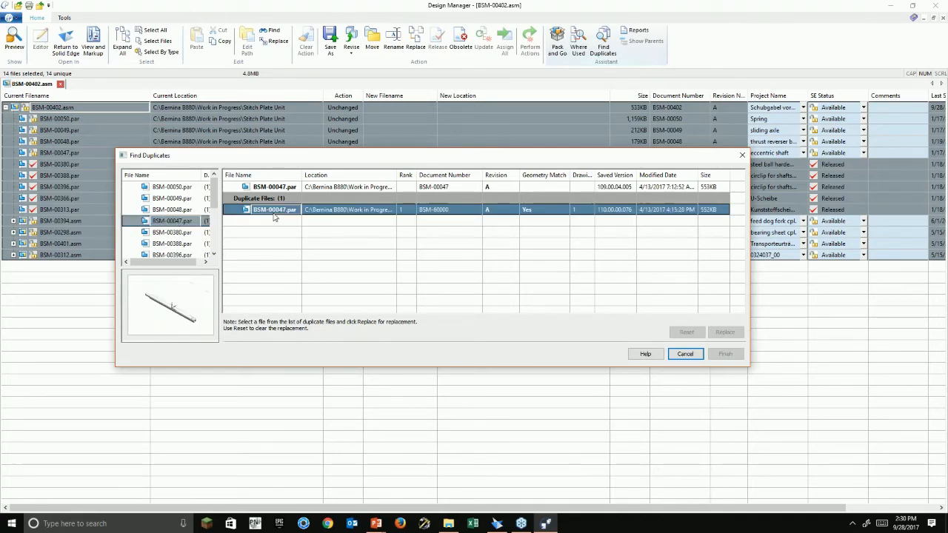
{"action": "left_click", "coordinate": [725, 333]}
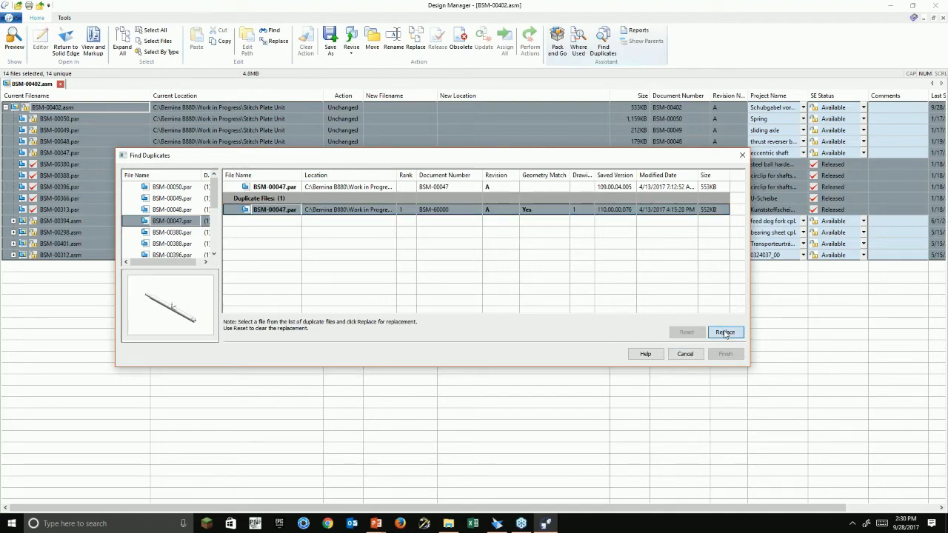
{"action": "left_click", "coordinate": [724, 332]}
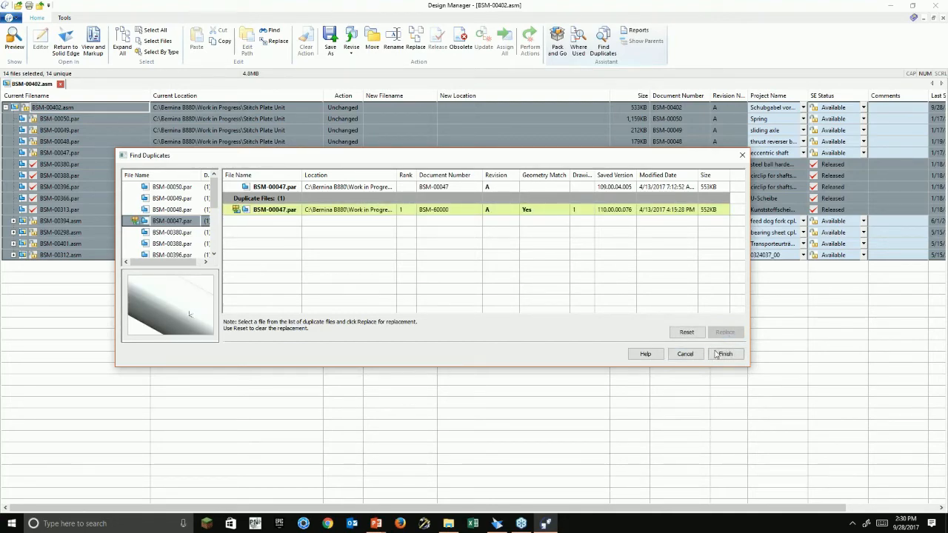
{"action": "left_click", "coordinate": [725, 354]}
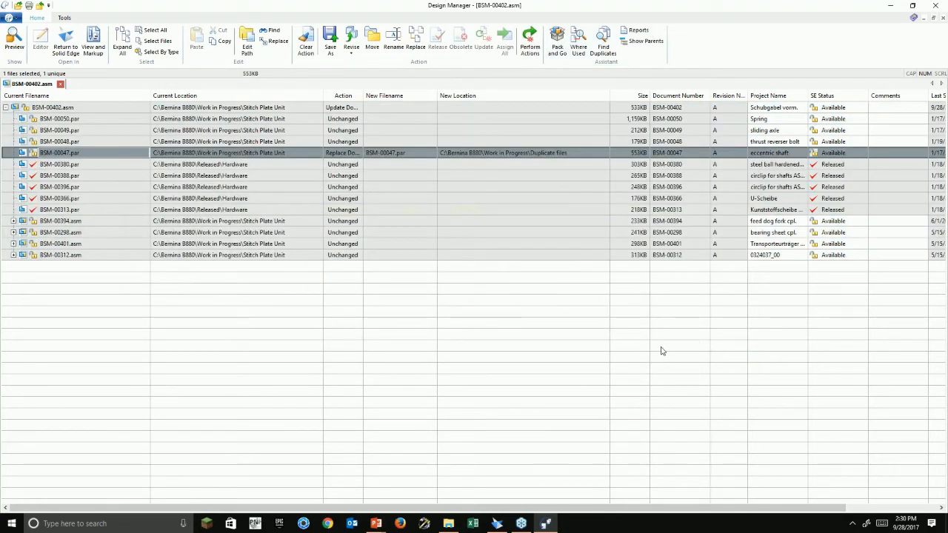
{"action": "left_click", "coordinate": [529, 40]}
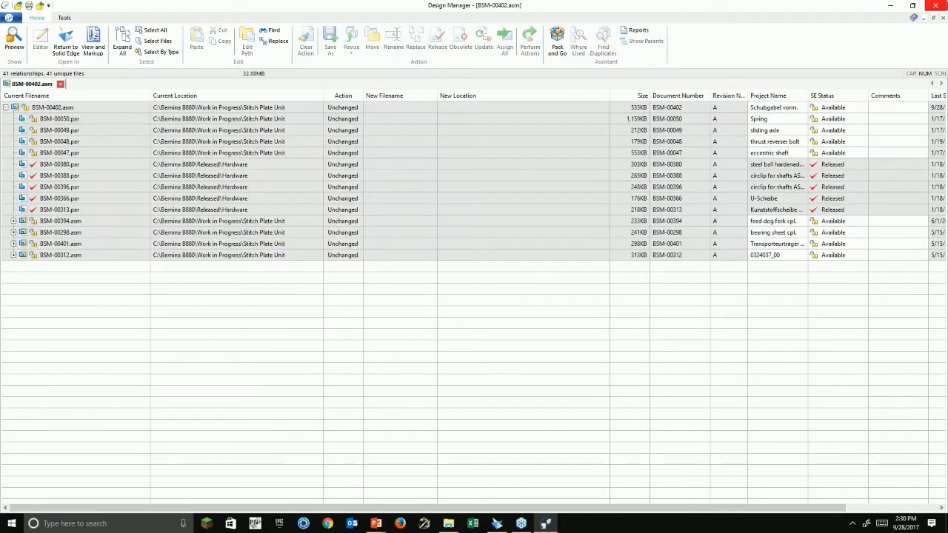
Step: Close Design Manager and switch back to the B880 Sewing Machine assembly in Solid Edge
{"action": "left_click", "coordinate": [935, 6]}
{"action": "key", "text": "alt+Tab"}
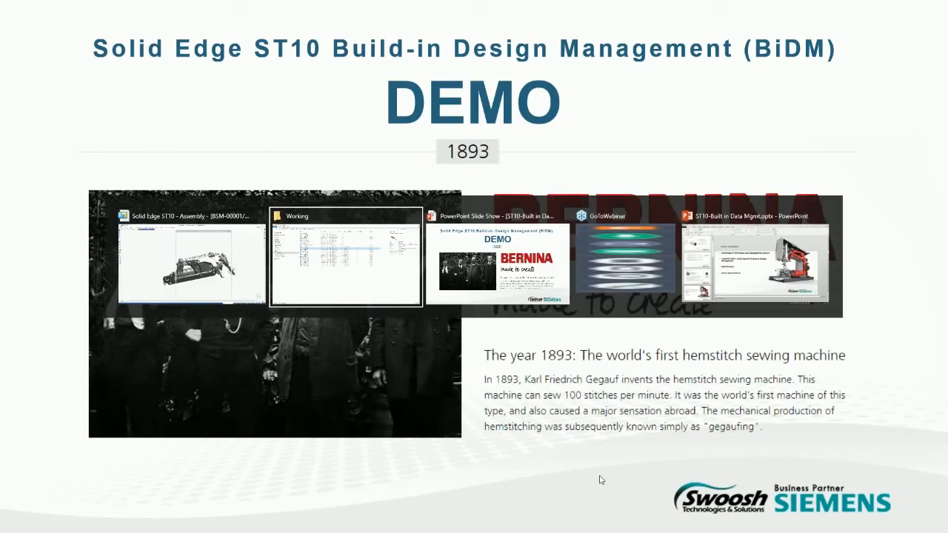
{"action": "key", "text": "alt+Tab"}
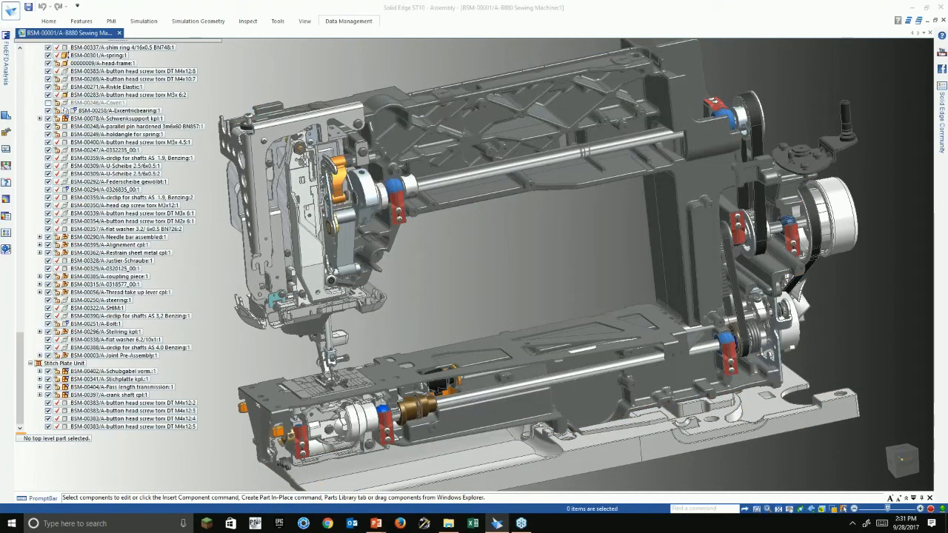
Step: Apply the 00-ALL PARTS display configuration to the sewing machine assembly
{"action": "right_click", "coordinate": [467, 294]}
{"action": "left_click", "coordinate": [449, 276]}
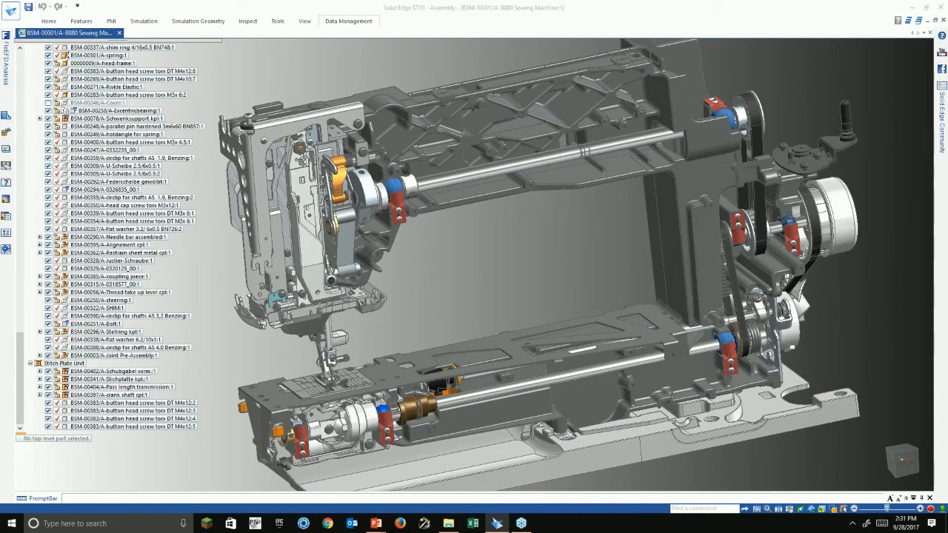
{"action": "left_click", "coordinate": [237, 226]}
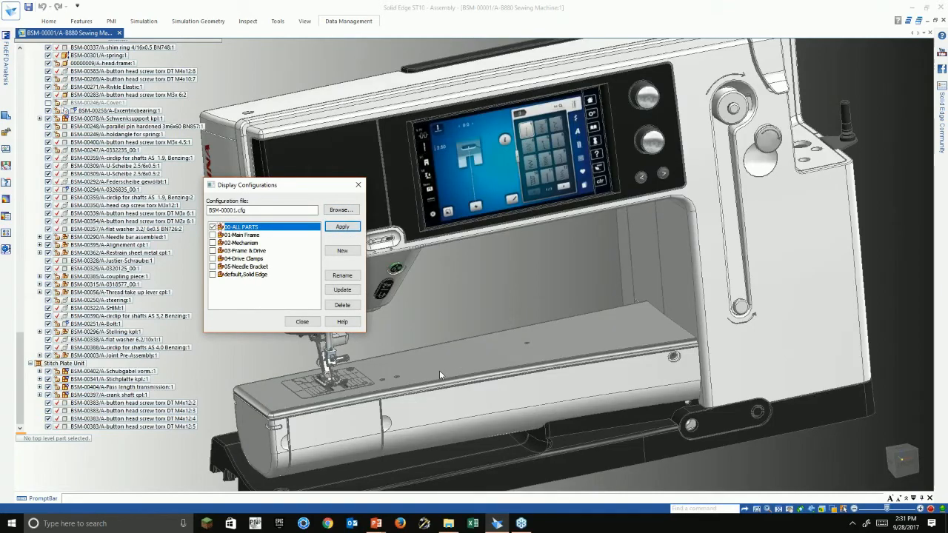
{"action": "left_click", "coordinate": [302, 322]}
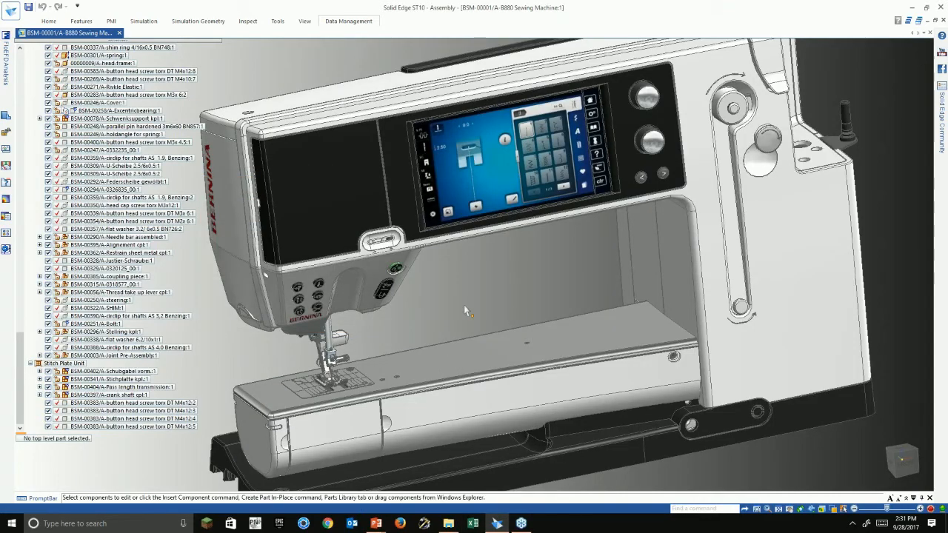
{"action": "middle_click_drag", "start_coordinate": [494, 300], "coordinate": [496, 275], "text": "shift"}
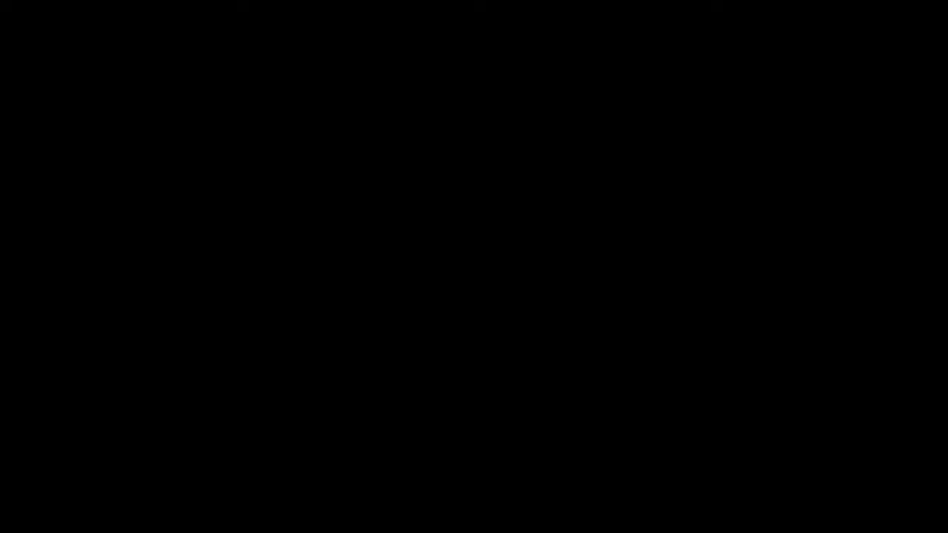